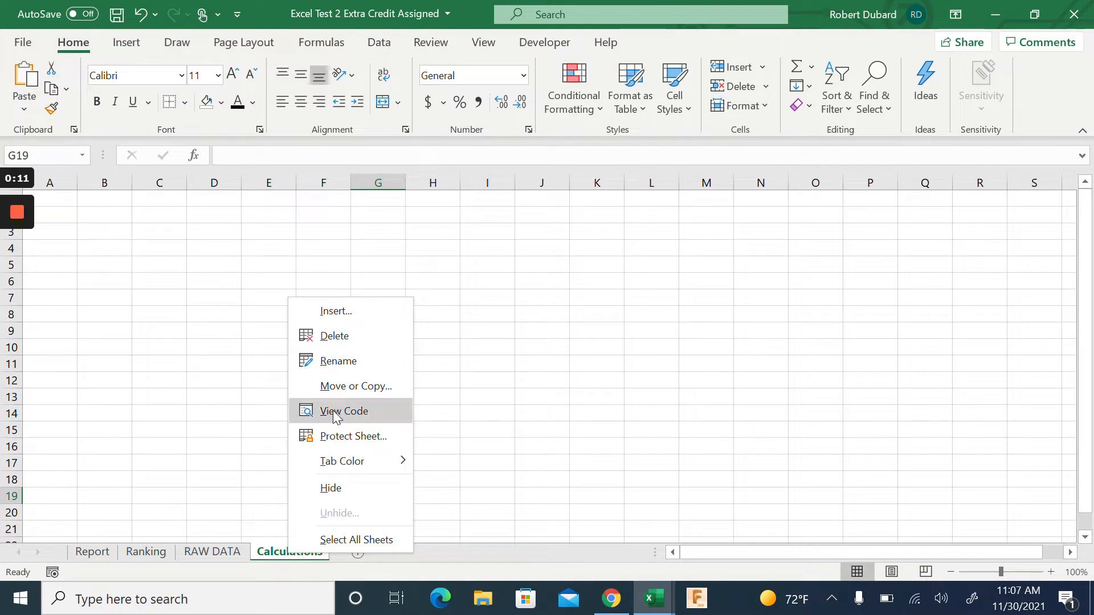
Delete the Calculations sheet, then look at the Ranking and Report sheets
click(368, 339)
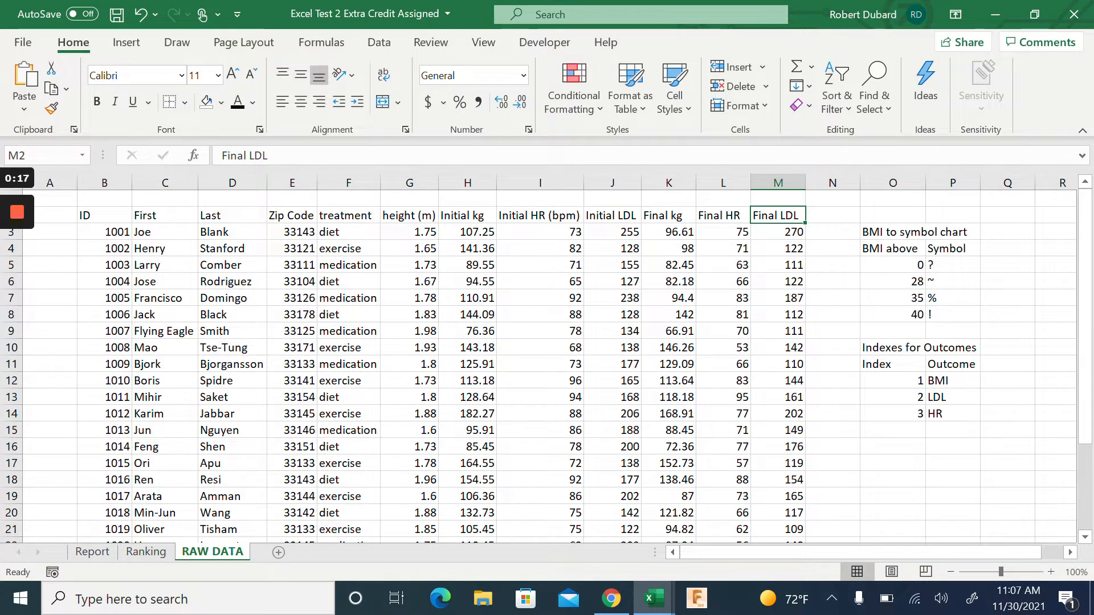
click(142, 552)
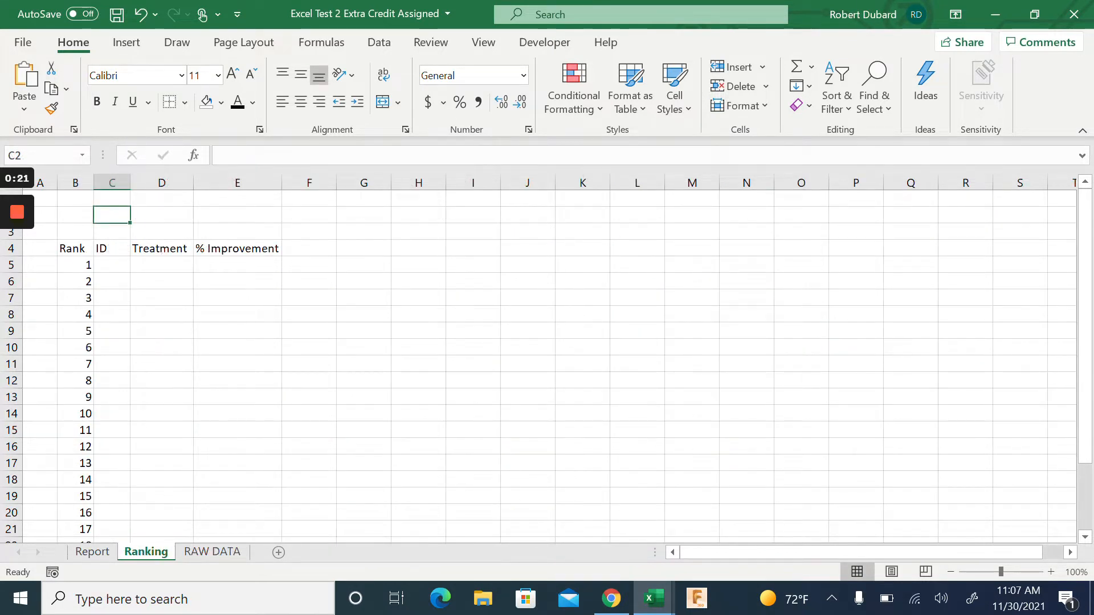
click(91, 552)
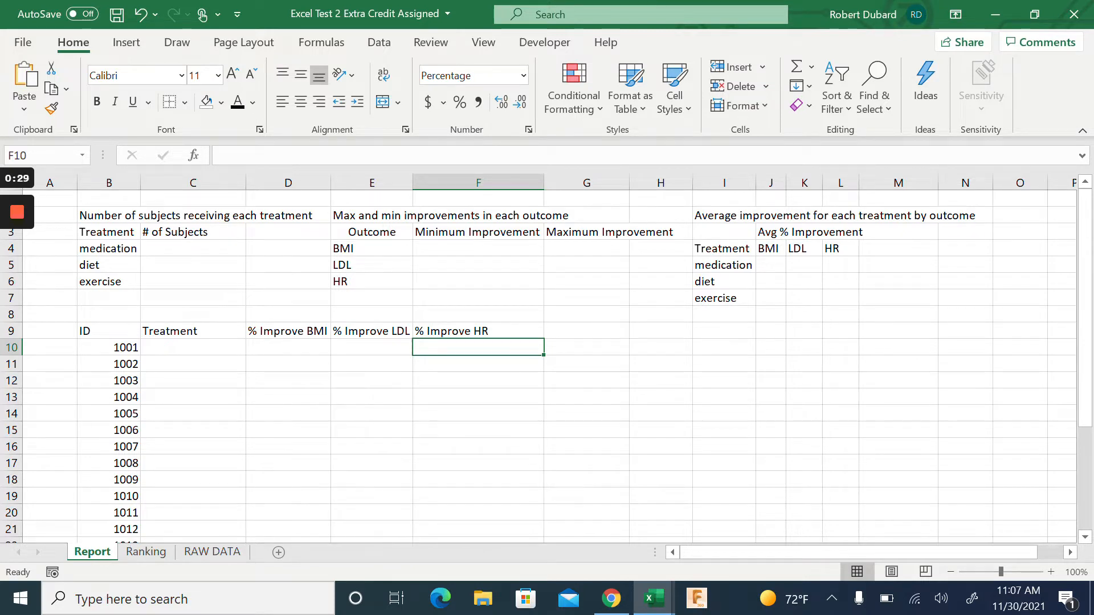
Bring the completed workbook to the front on its RAW DATA sheet
mouse_move(653, 602)
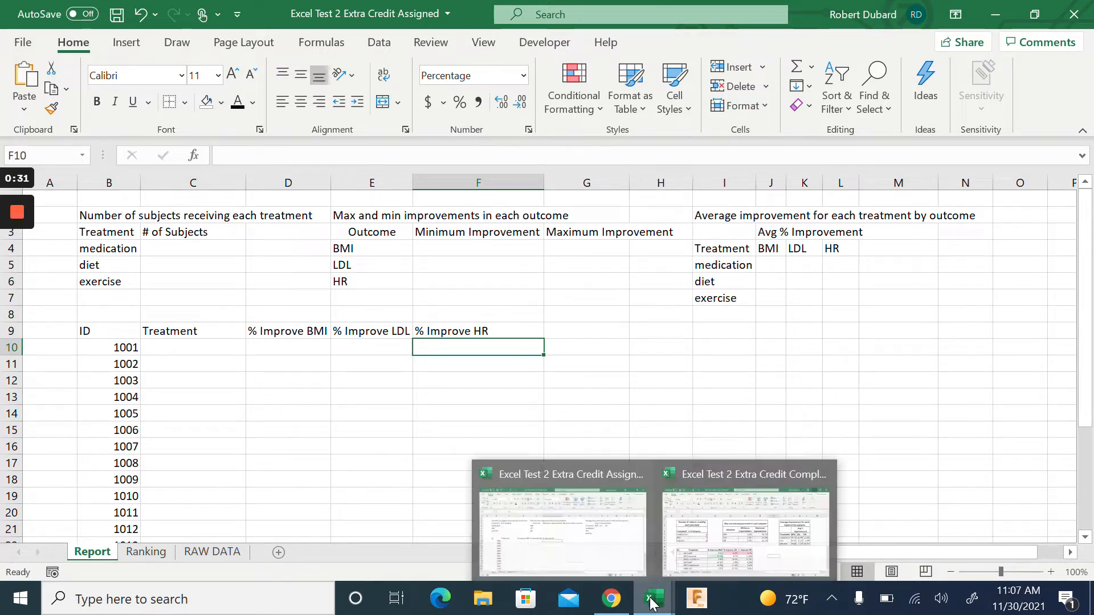
click(713, 552)
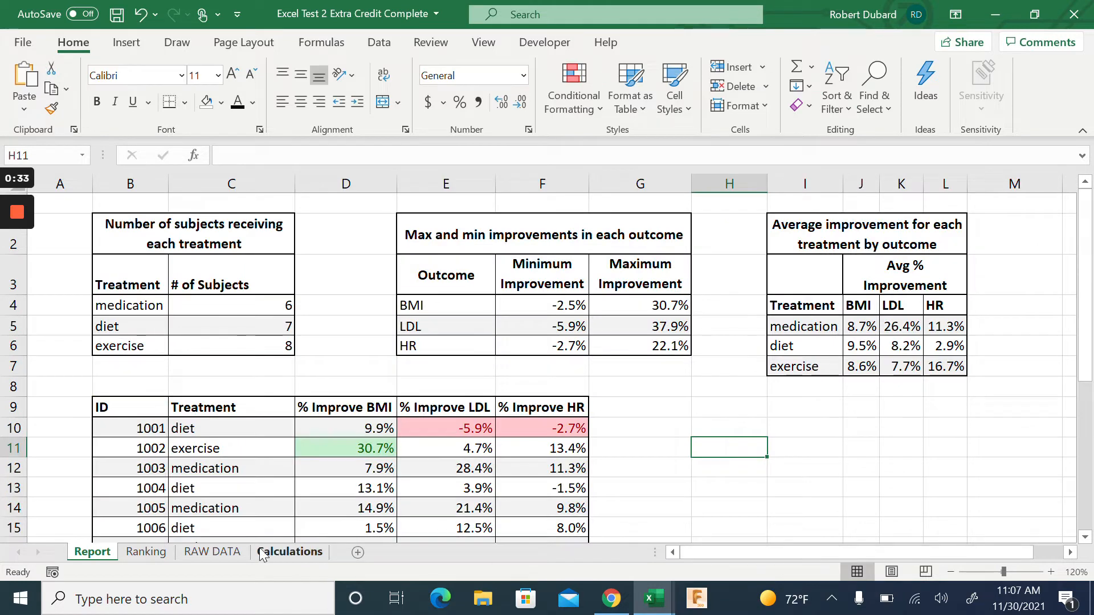
click(212, 552)
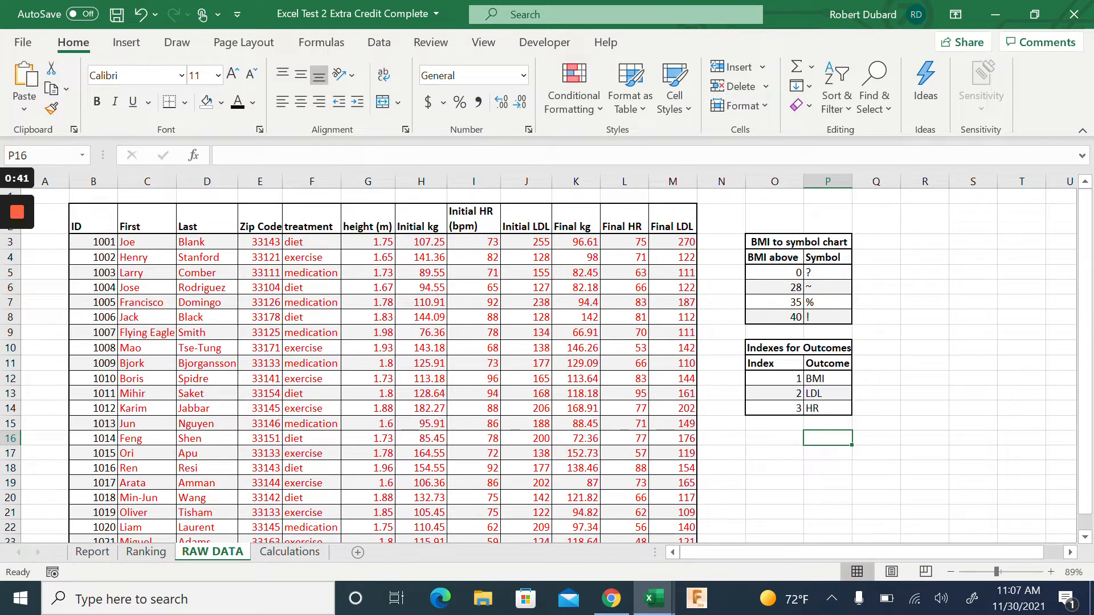
Review the Calculations sheet's improvement percentages and medication averages of 8.7%, 26.4% and 11.3%
click(288, 555)
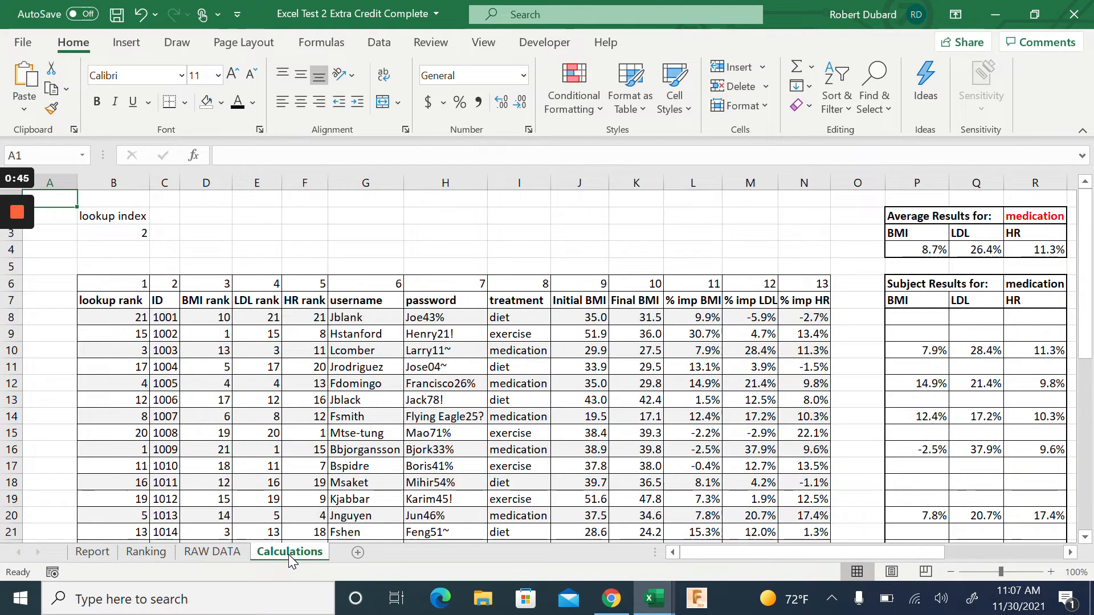
scroll(547, 365, right, 5)
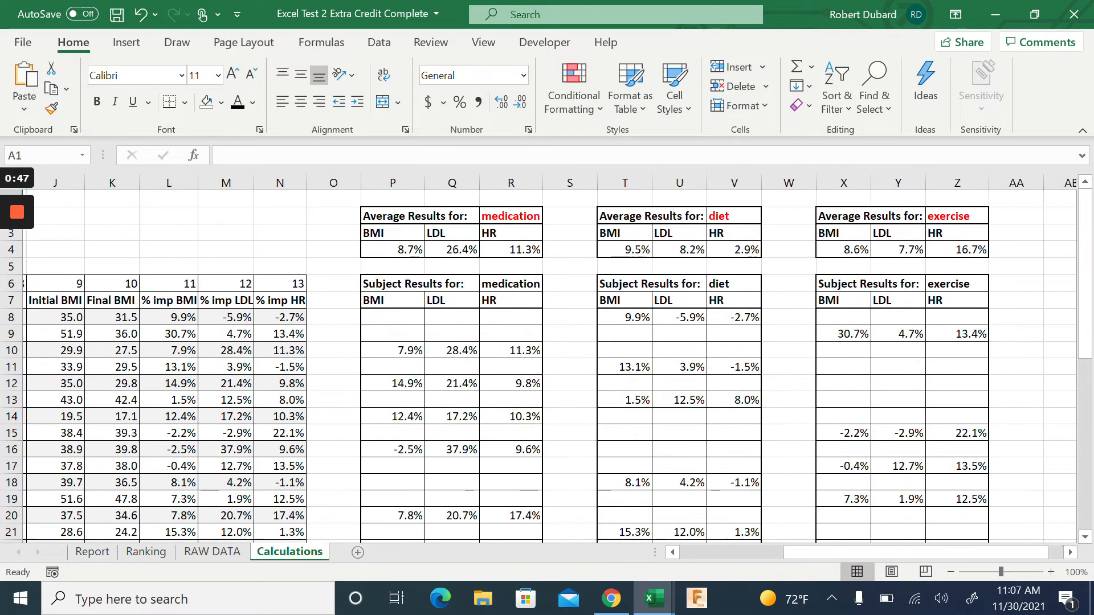
scroll(547, 364, left, 8)
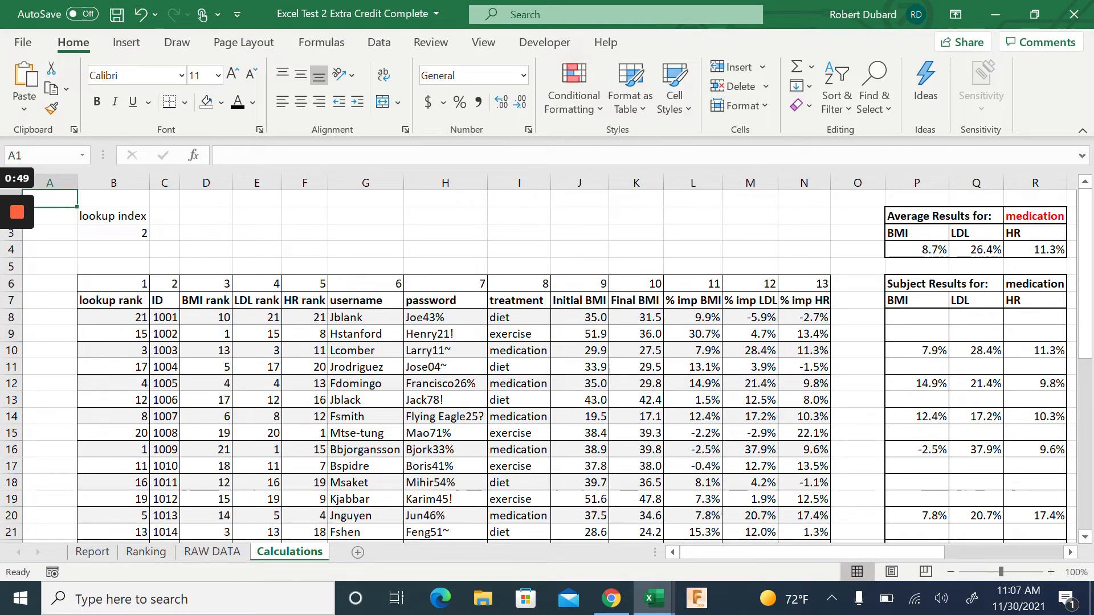
scroll(547, 365, down, 2)
scroll(547, 365, up, 2)
scroll(547, 364, right, 10)
scroll(547, 365, left, 10)
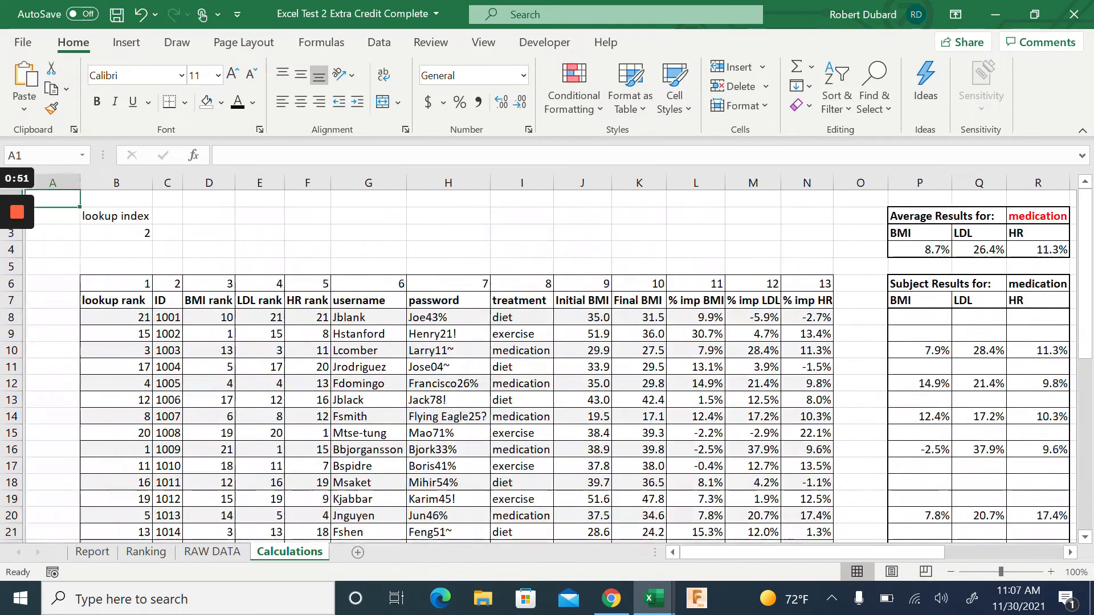
On the Ranking sheet, step the spinner to show the HR, then the BMI rankings
click(146, 552)
scroll(547, 365, down, 1)
scroll(547, 365, up, 1)
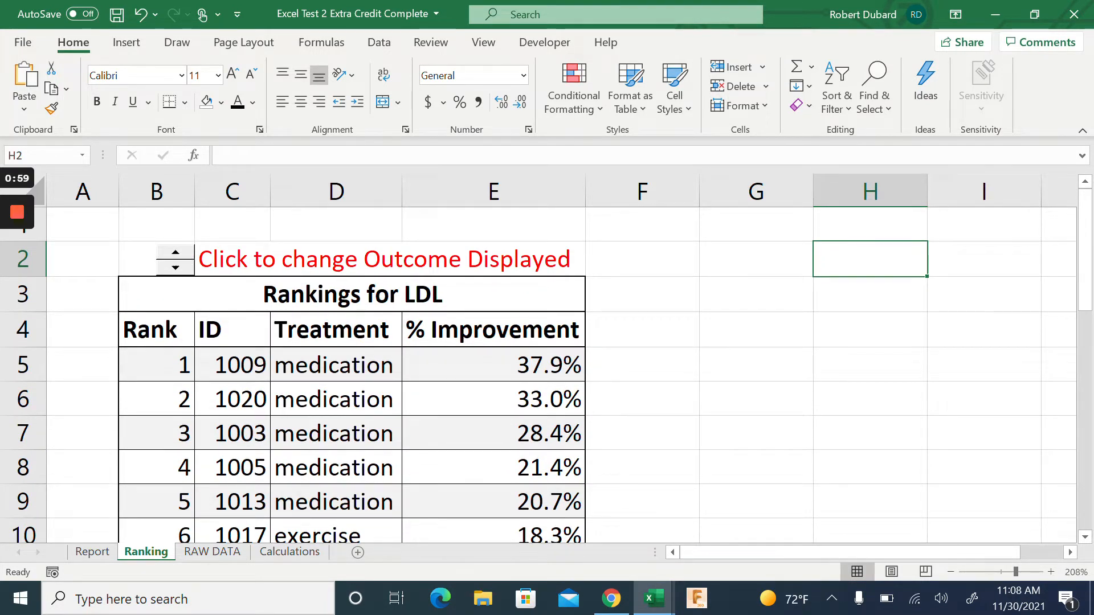
click(176, 254)
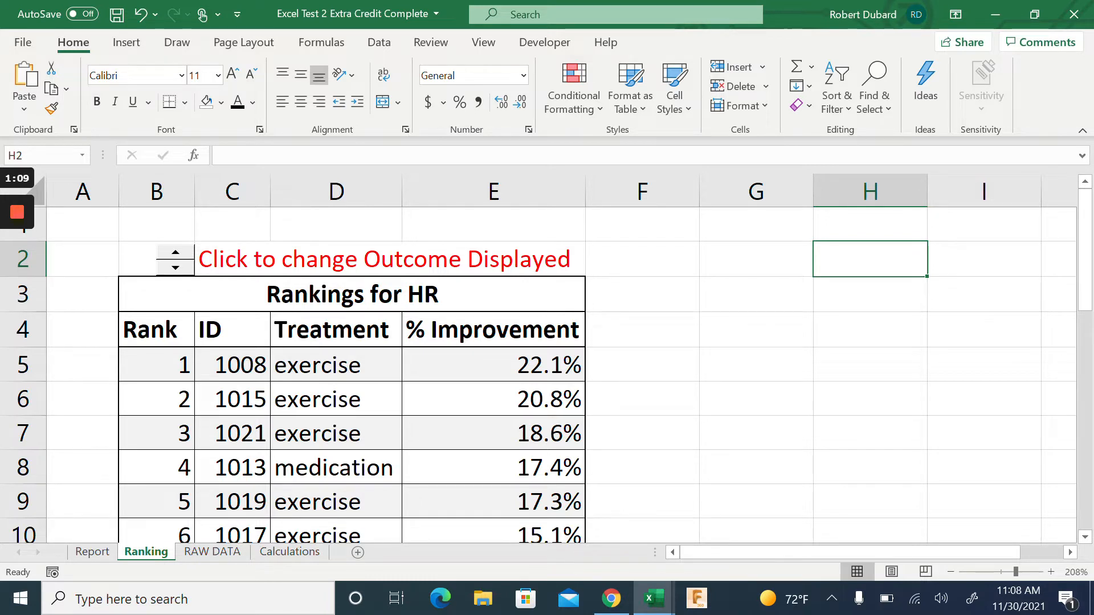
click(174, 254)
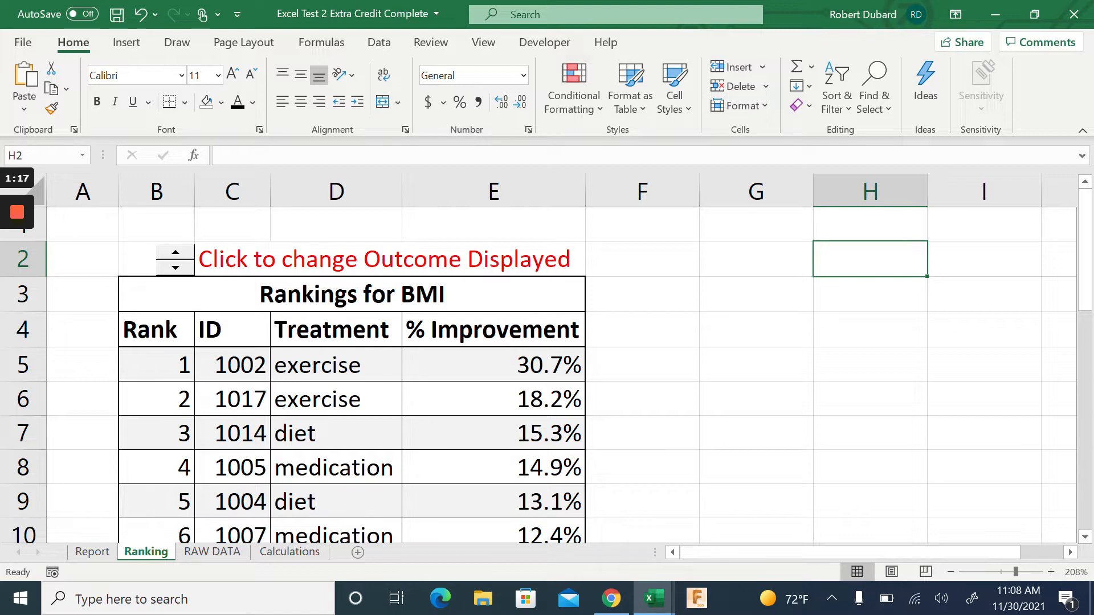
Cycle the rankings through LDL, HR and BMI back to LDL, then view the Report
click(179, 255)
click(179, 254)
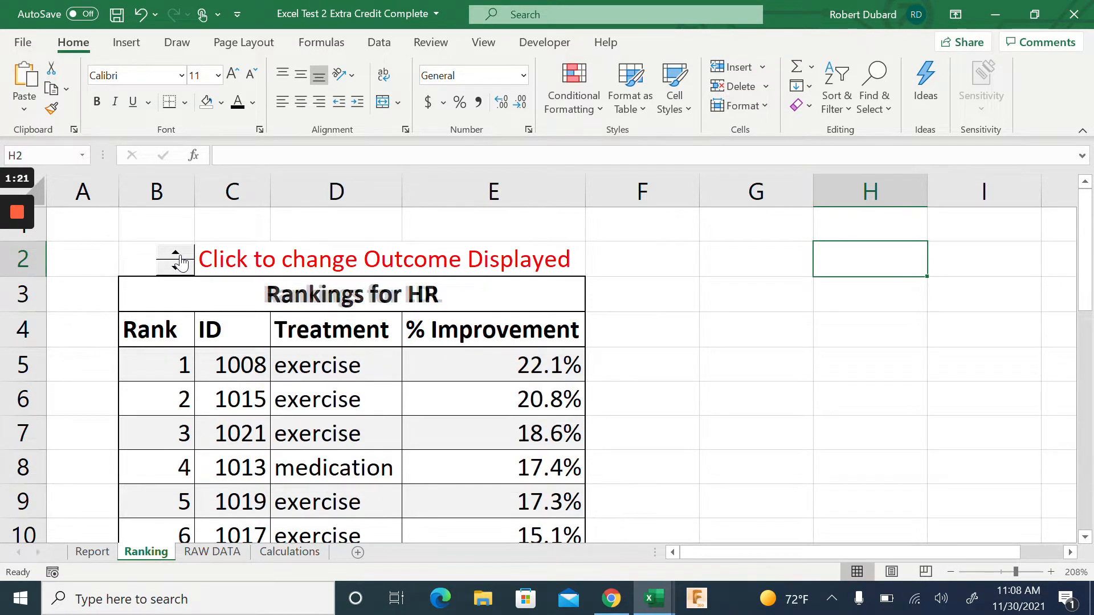
click(179, 254)
click(179, 255)
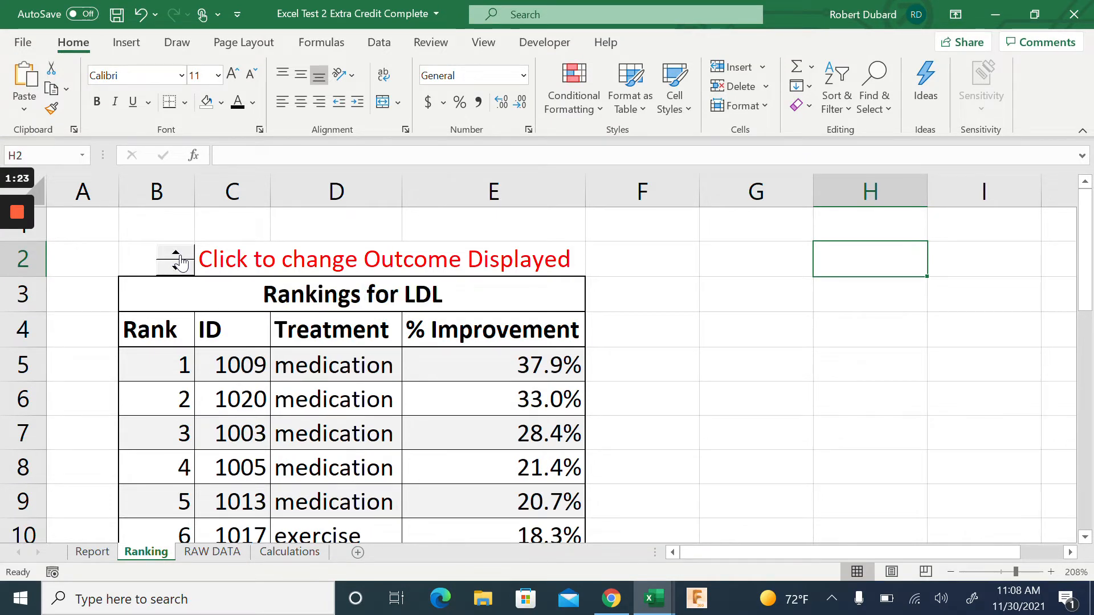
click(178, 257)
click(178, 256)
click(178, 256)
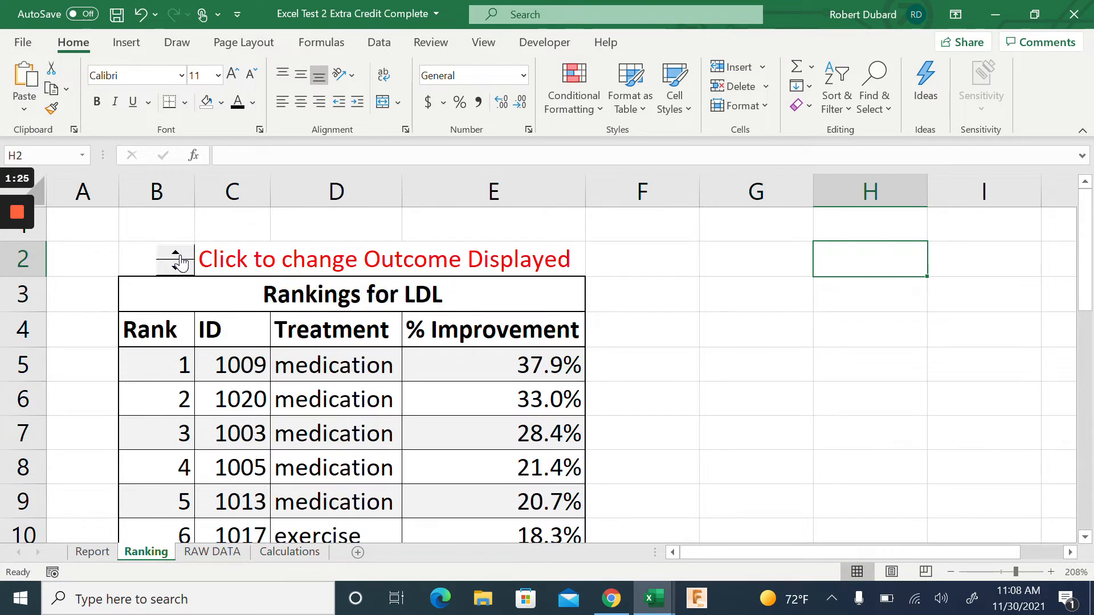
click(91, 552)
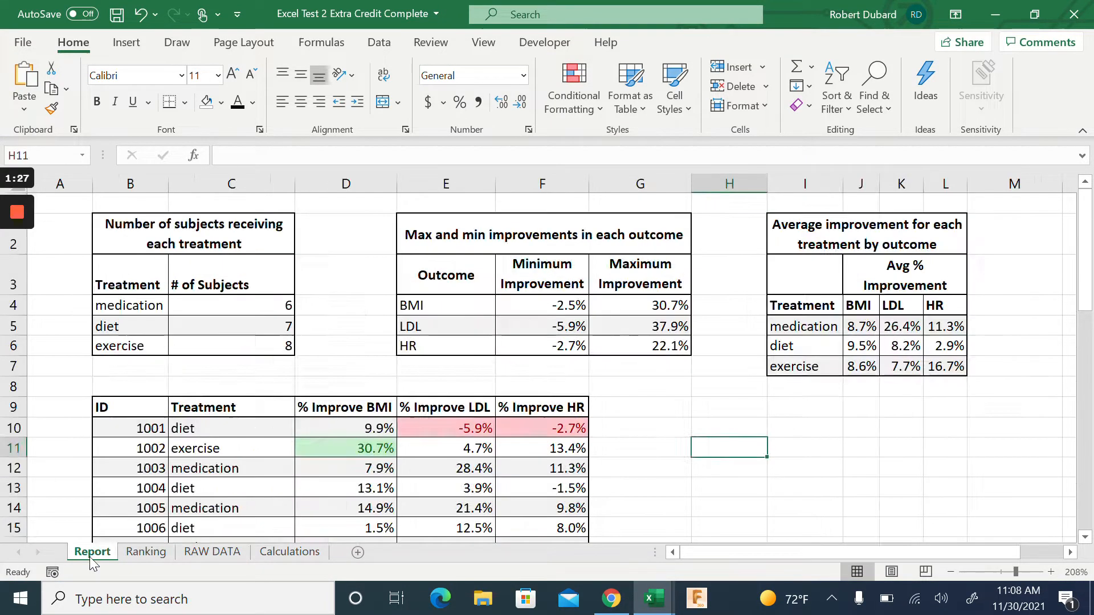
scroll(539, 368, down, 1)
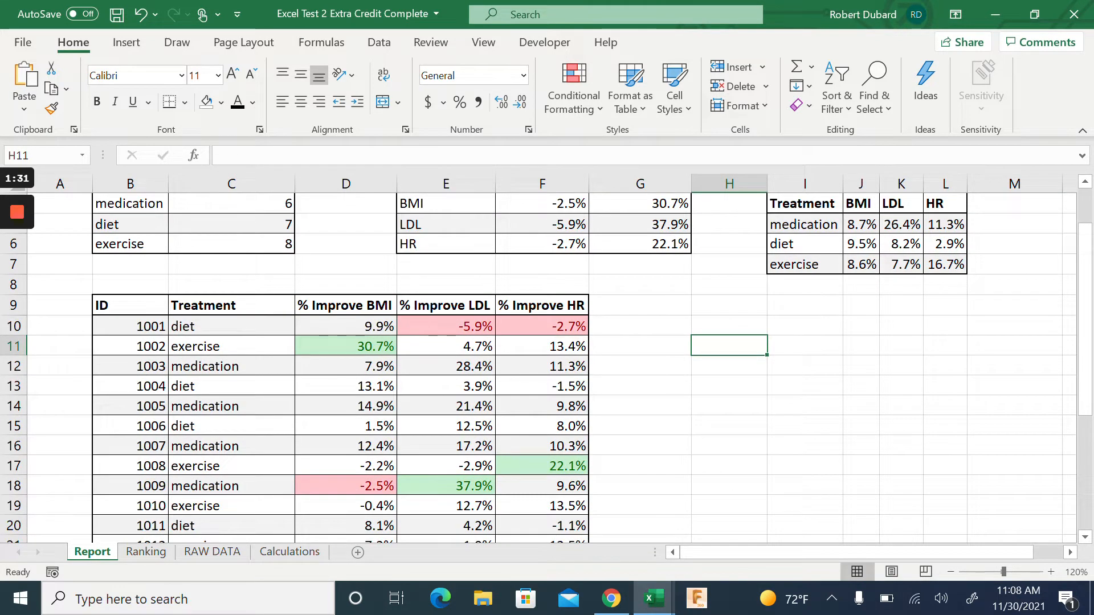
scroll(539, 367, up, 1)
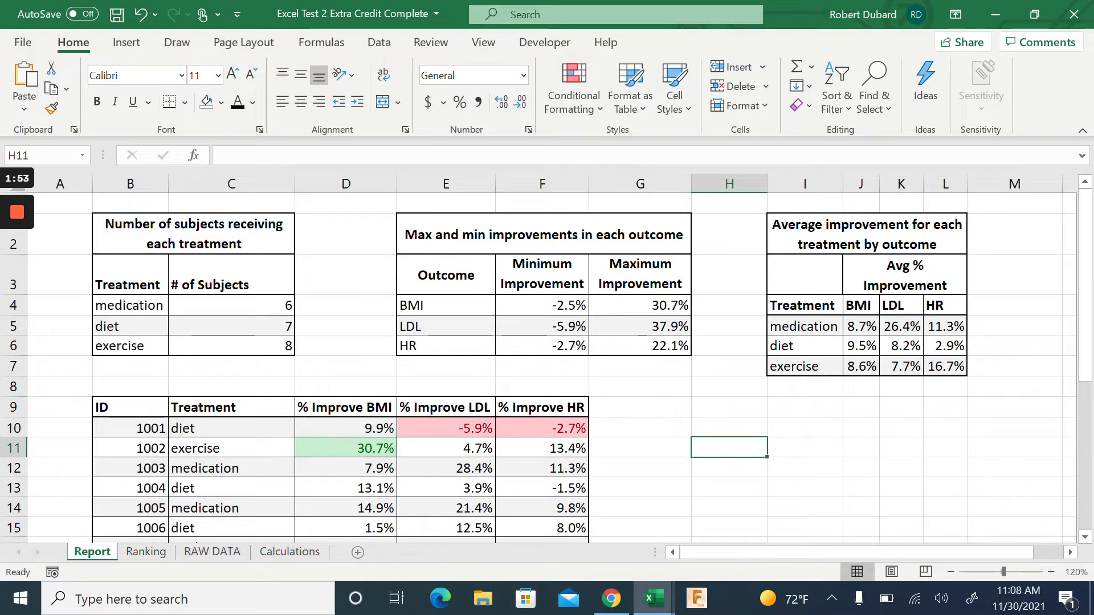
scroll(547, 364, down, 6)
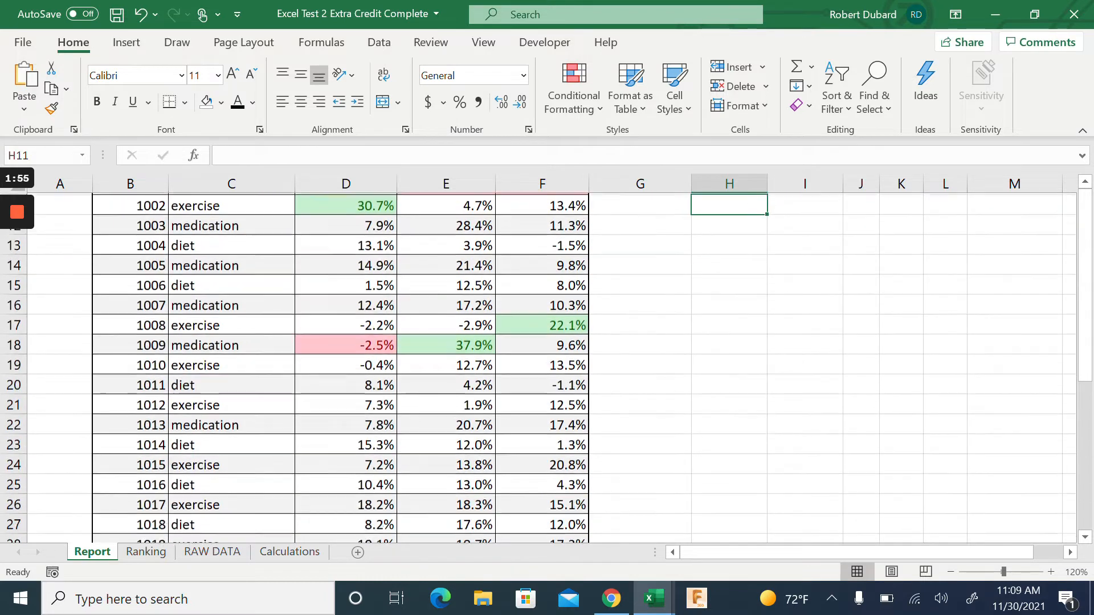
scroll(547, 365, up, 6)
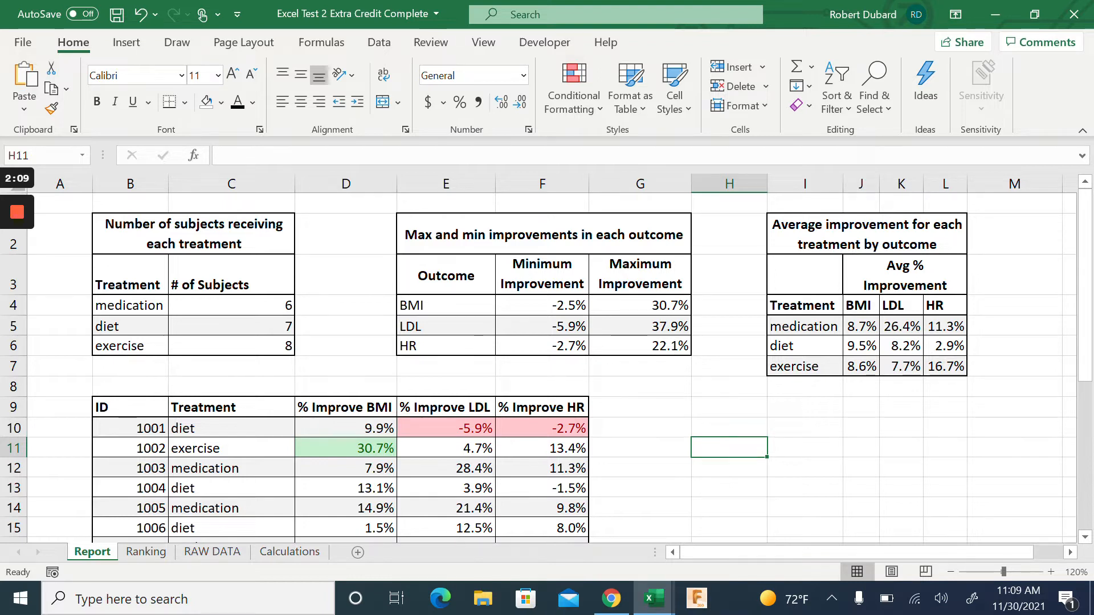
click(446, 305)
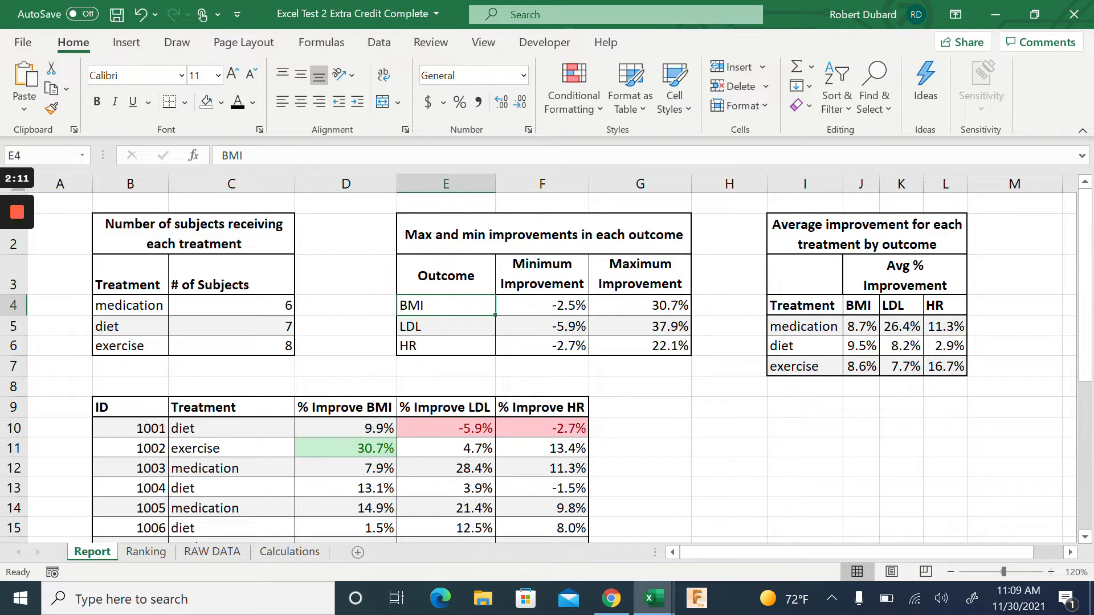
click(640, 306)
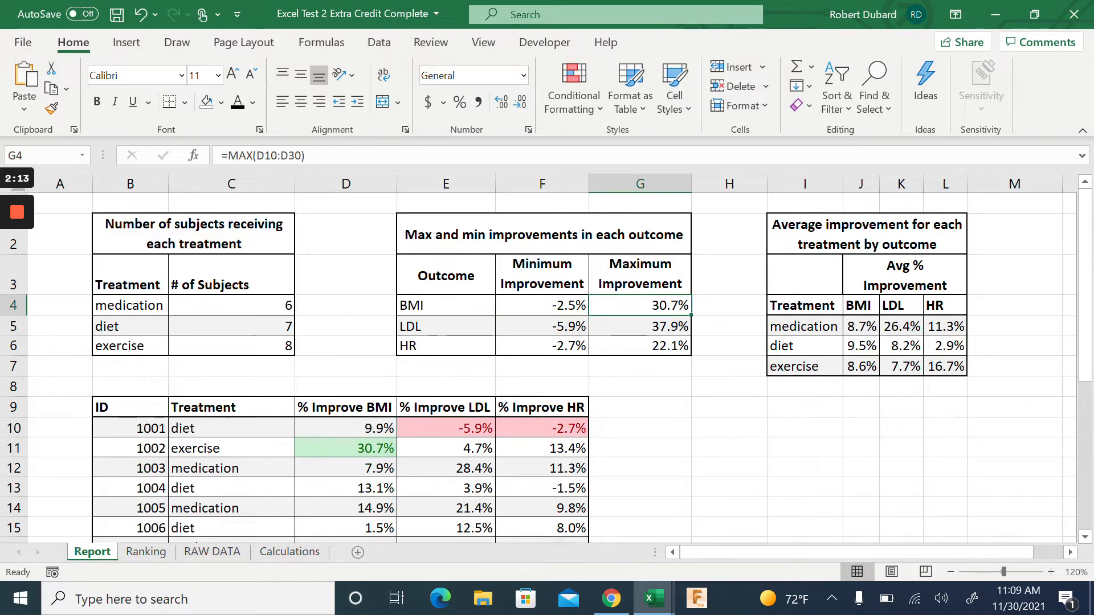
click(346, 448)
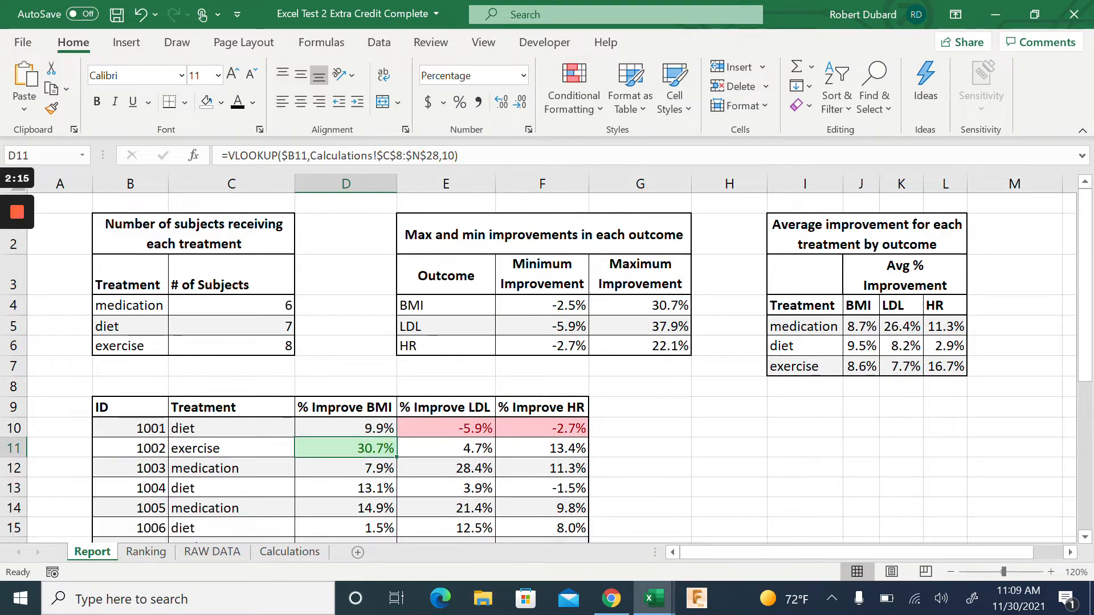
click(542, 305)
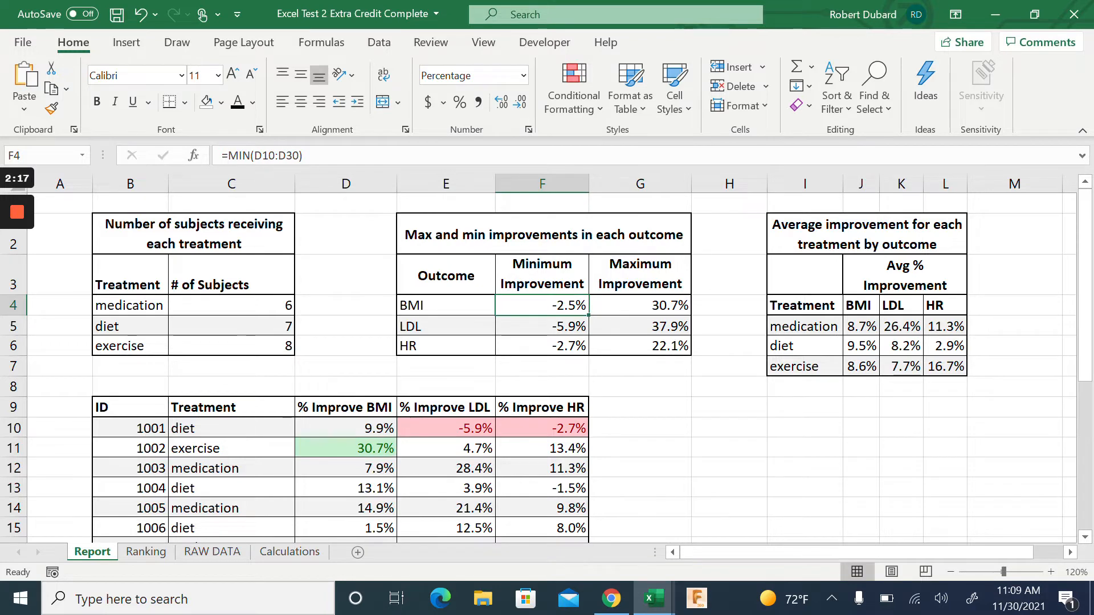
scroll(541, 365, down, 5)
click(345, 264)
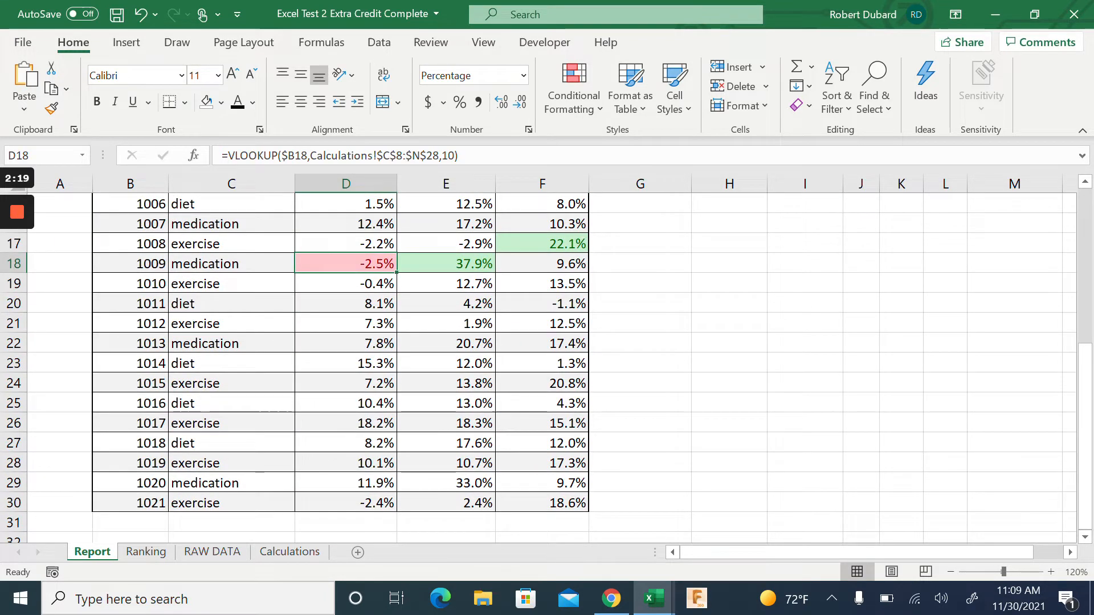
scroll(345, 263, up, 5)
click(242, 552)
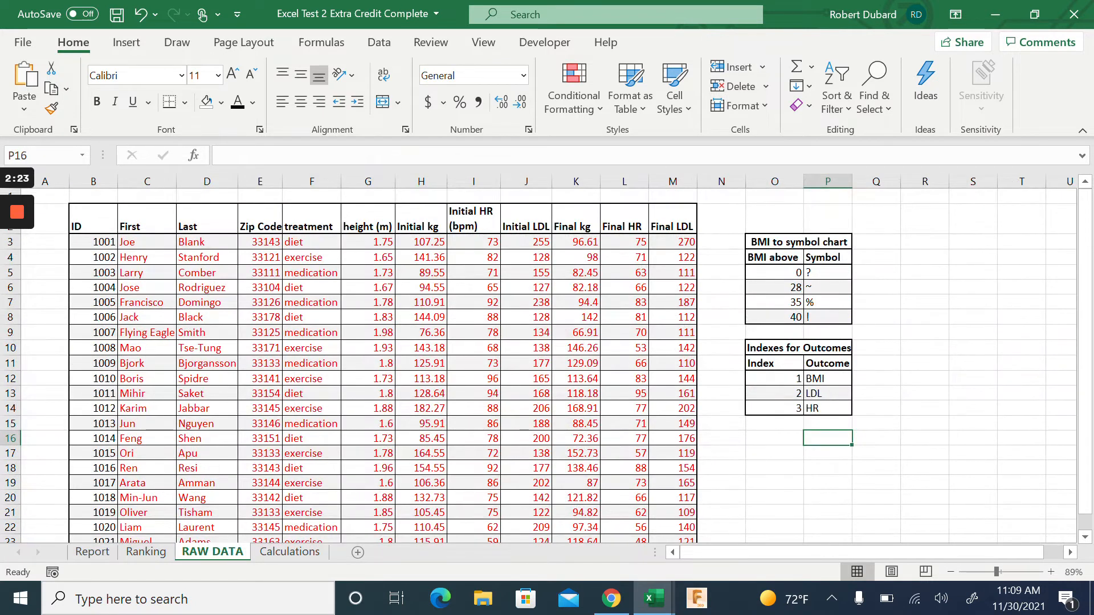
click(91, 557)
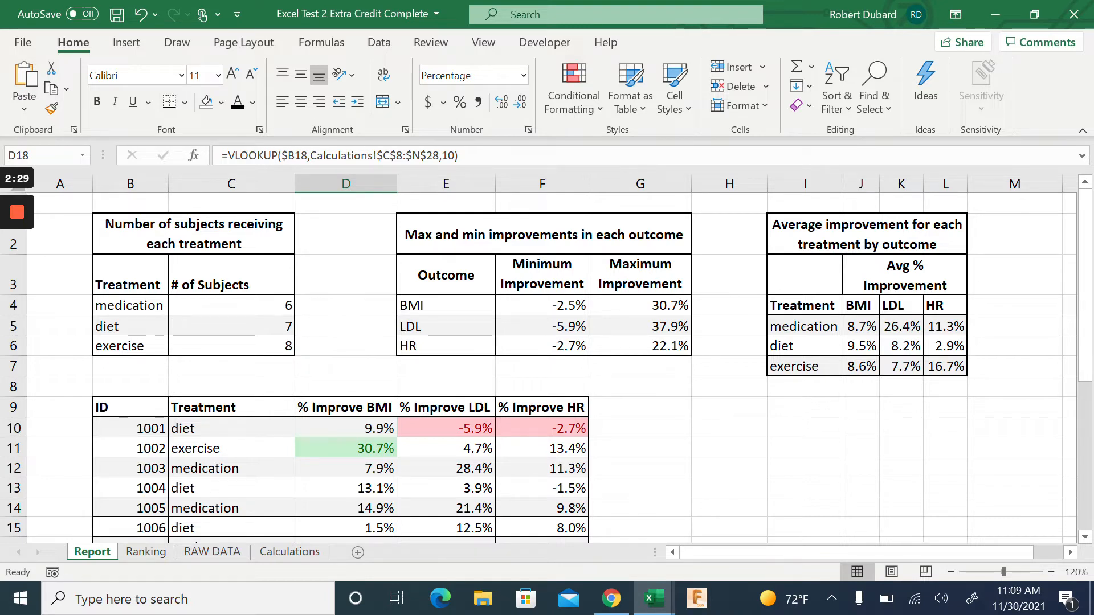
Change subject 1001's Final LDL in RAW DATA cell M3 to 140 and check the Report
click(220, 552)
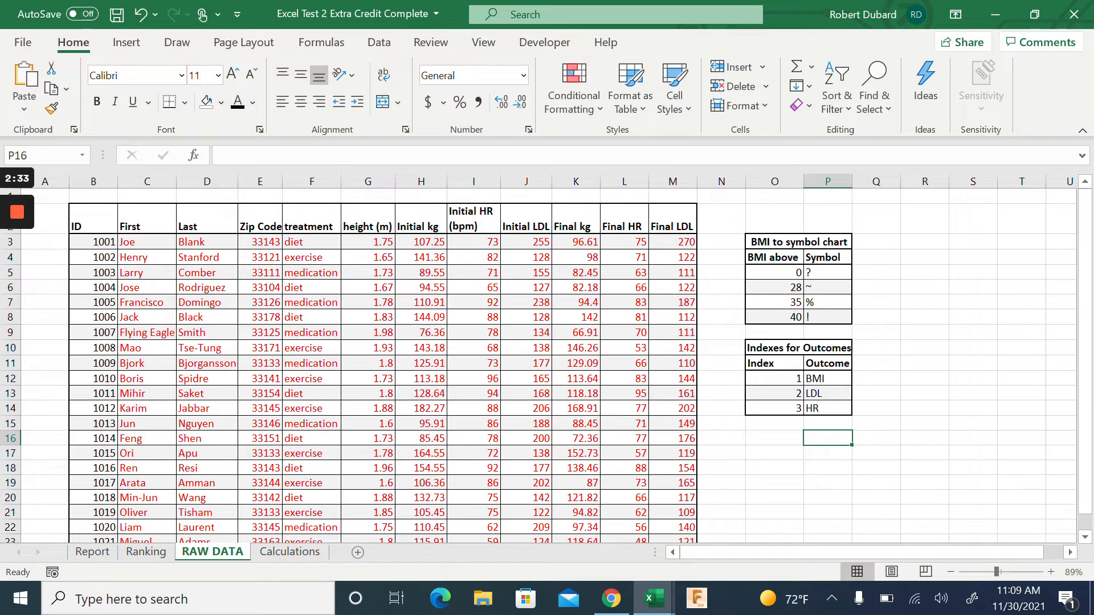
click(672, 242)
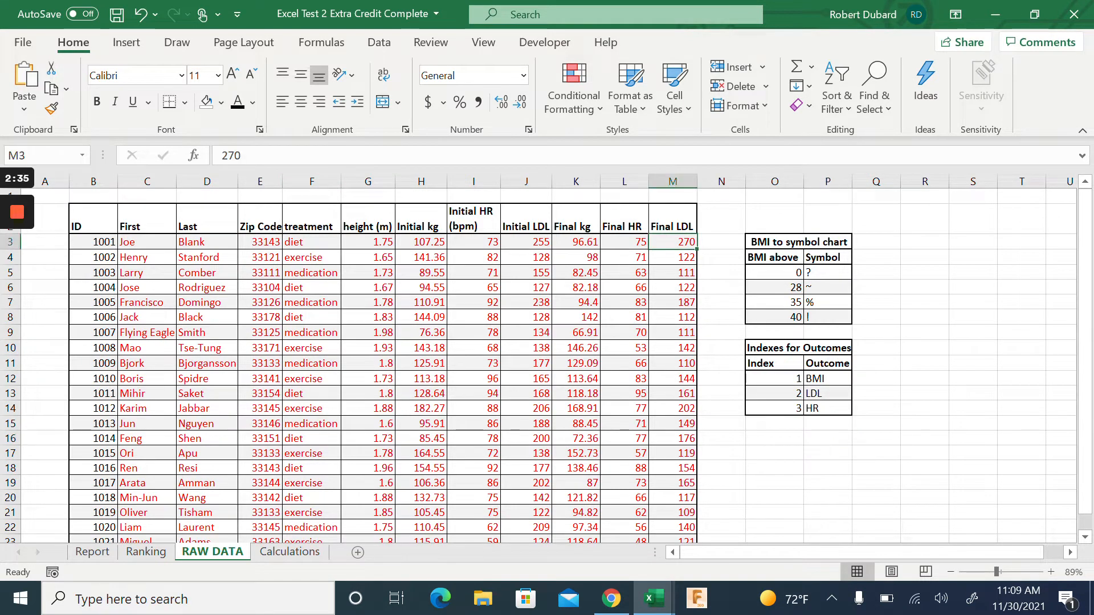
text(140)
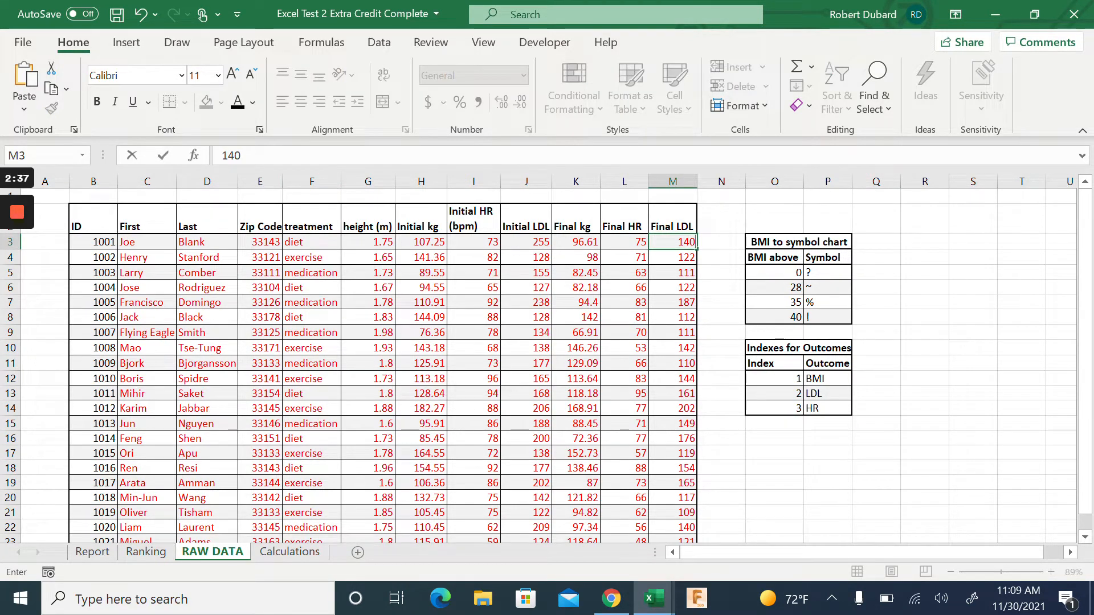
click(775, 219)
click(94, 552)
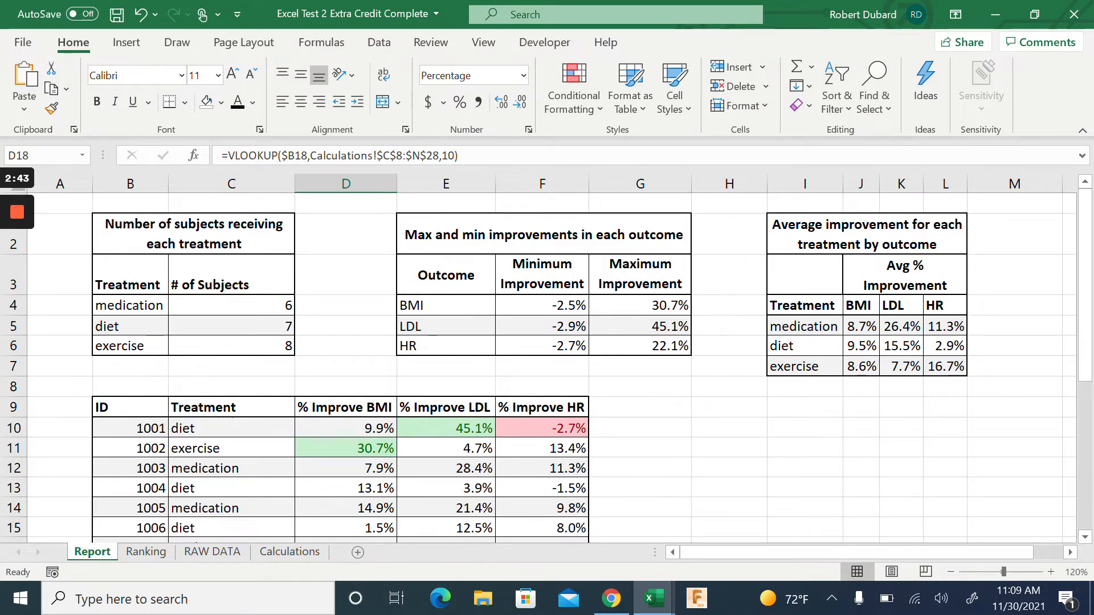
Undo the M3 edit so subject 1001's LDL improvement returns to -5.9%
key(ctrl+z)
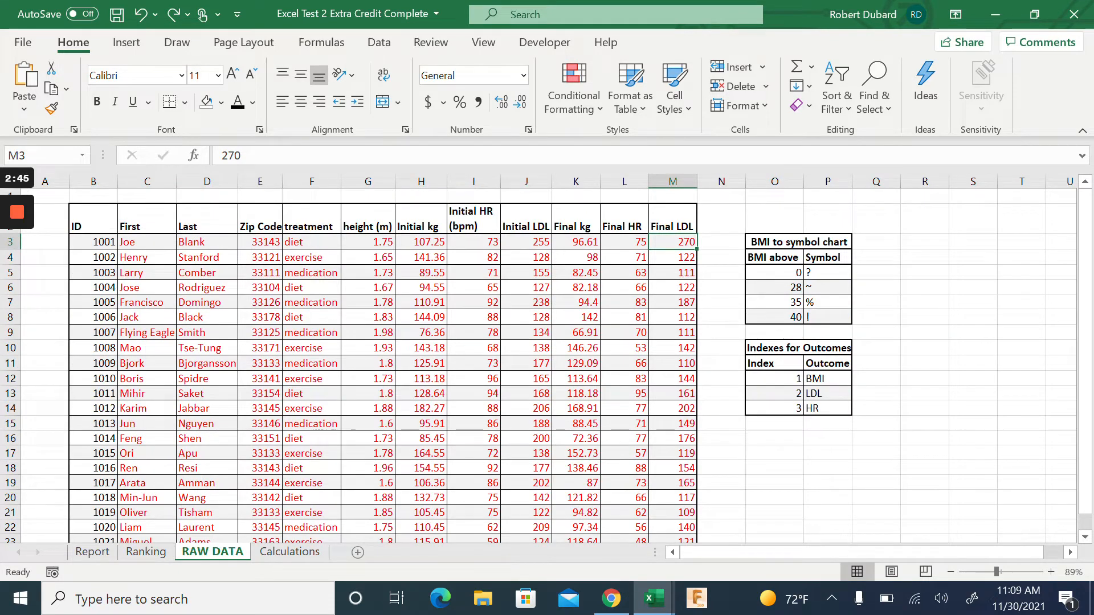
click(94, 555)
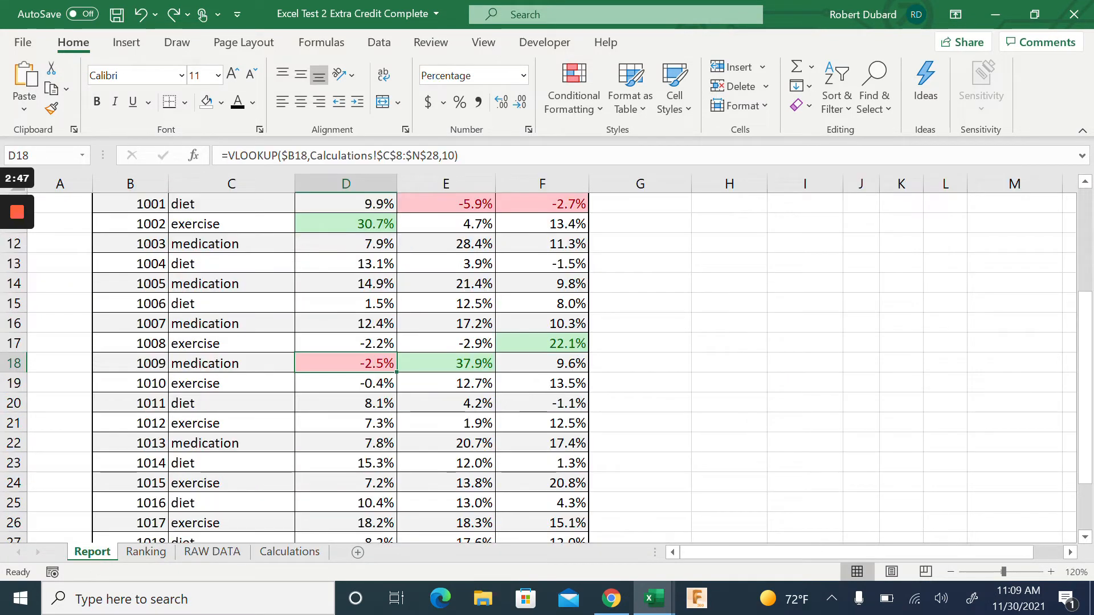
scroll(538, 368, up, 3)
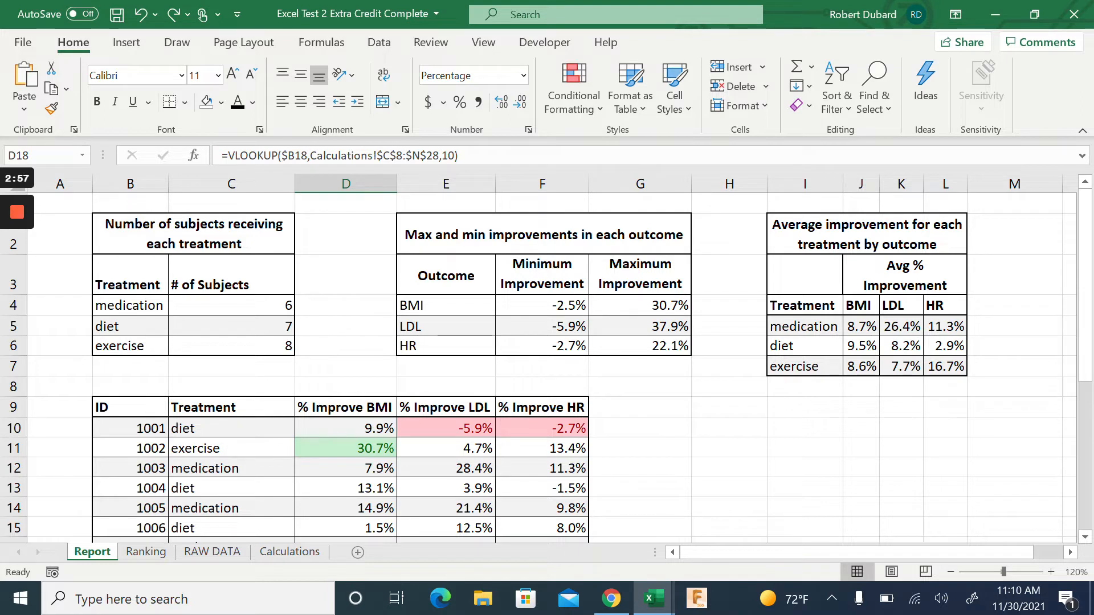
Inspect the formulas behind the diet and exercise BMI, LDL and HR averages on the Report
click(860, 327)
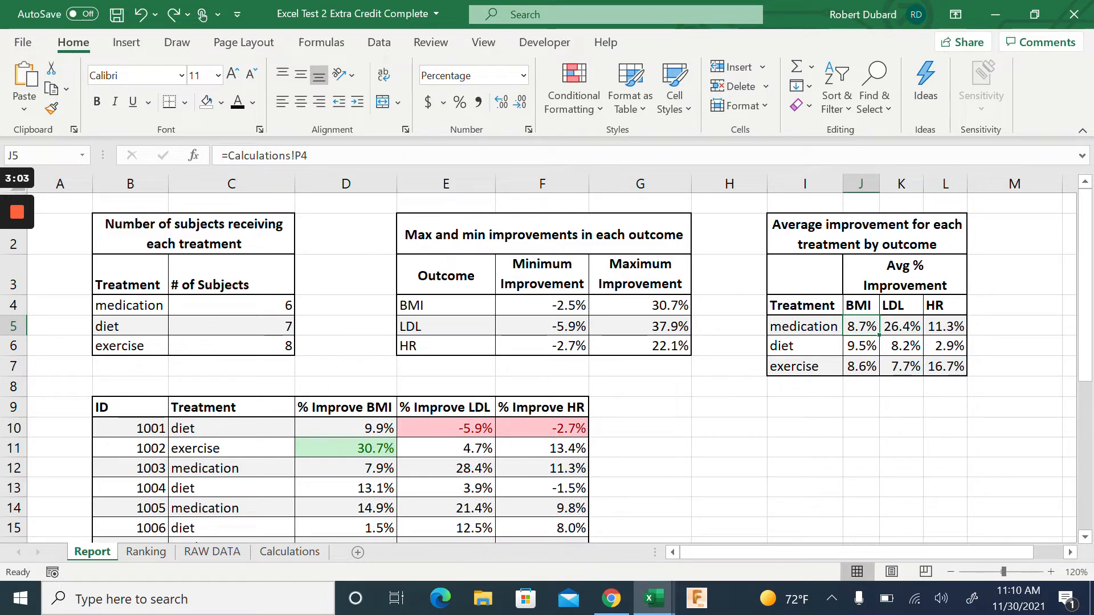
click(902, 327)
key(Tab)
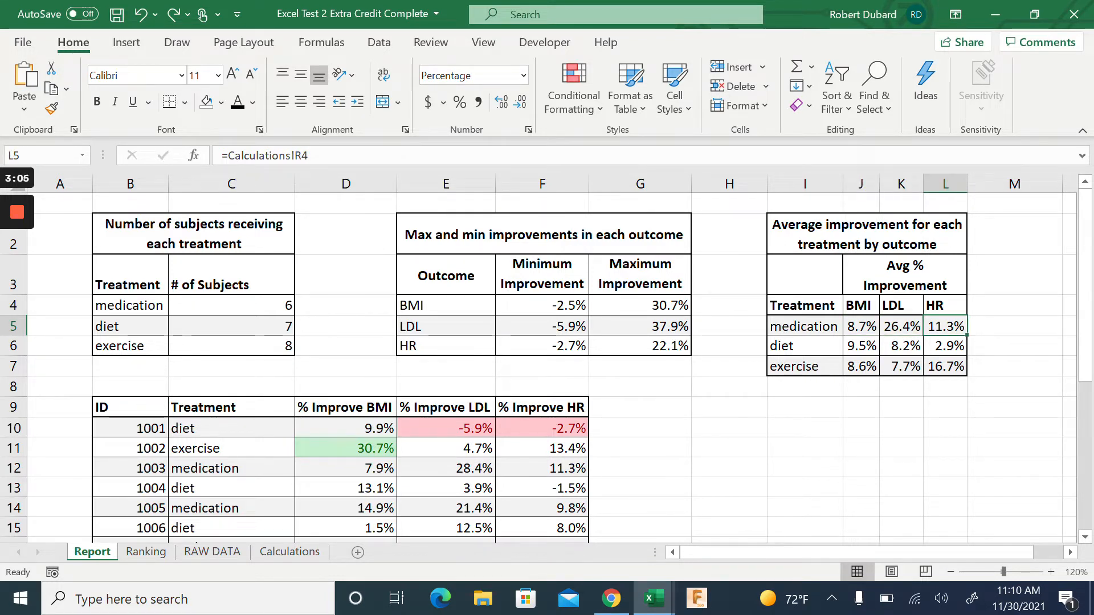
key(Return)
click(901, 346)
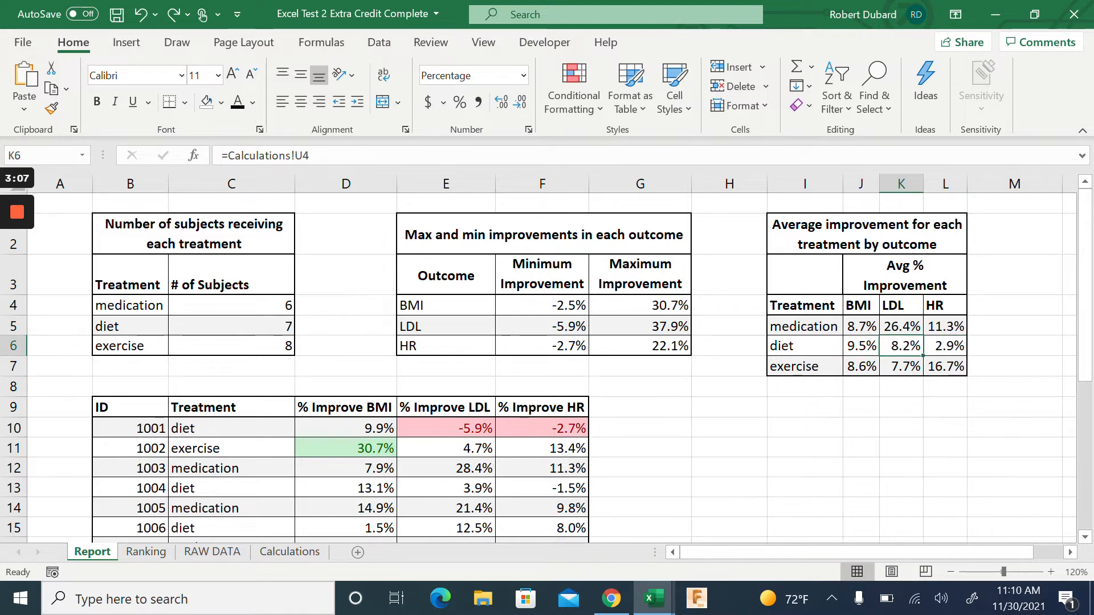
key(Tab)
key(Return)
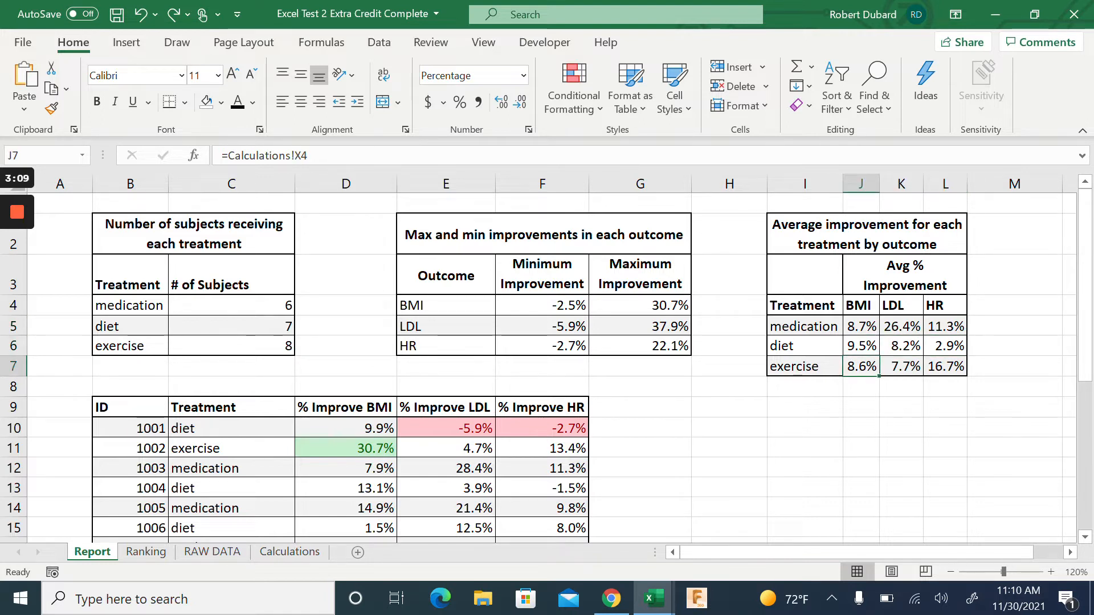
key(Tab)
key(Tab)
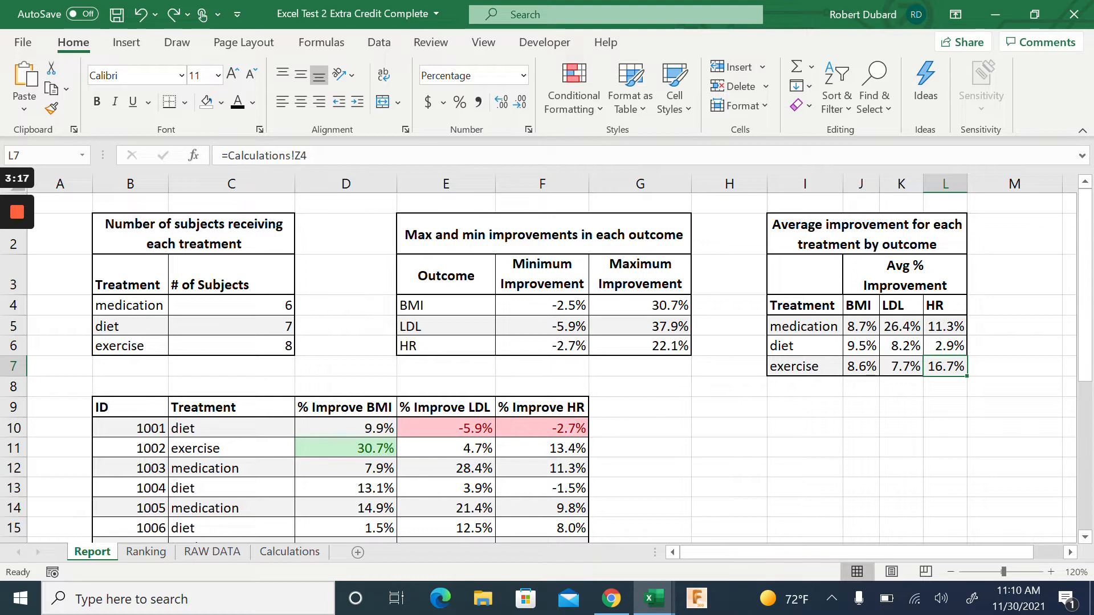
Inspect the medication subject count and minimum BMI improvement formulas, then view Calculations
click(231, 305)
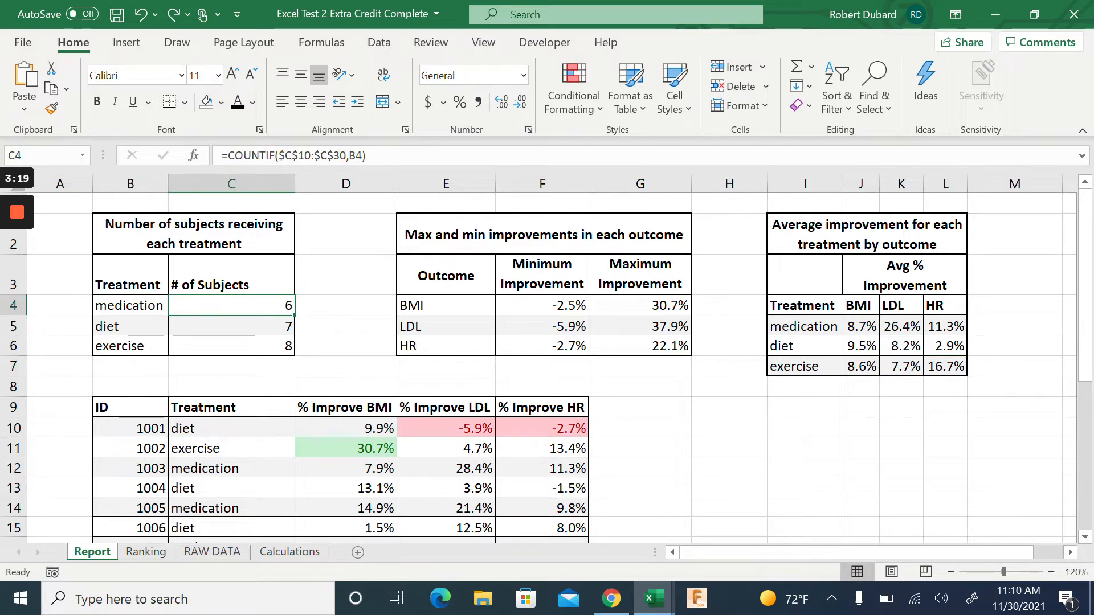
click(541, 306)
click(729, 428)
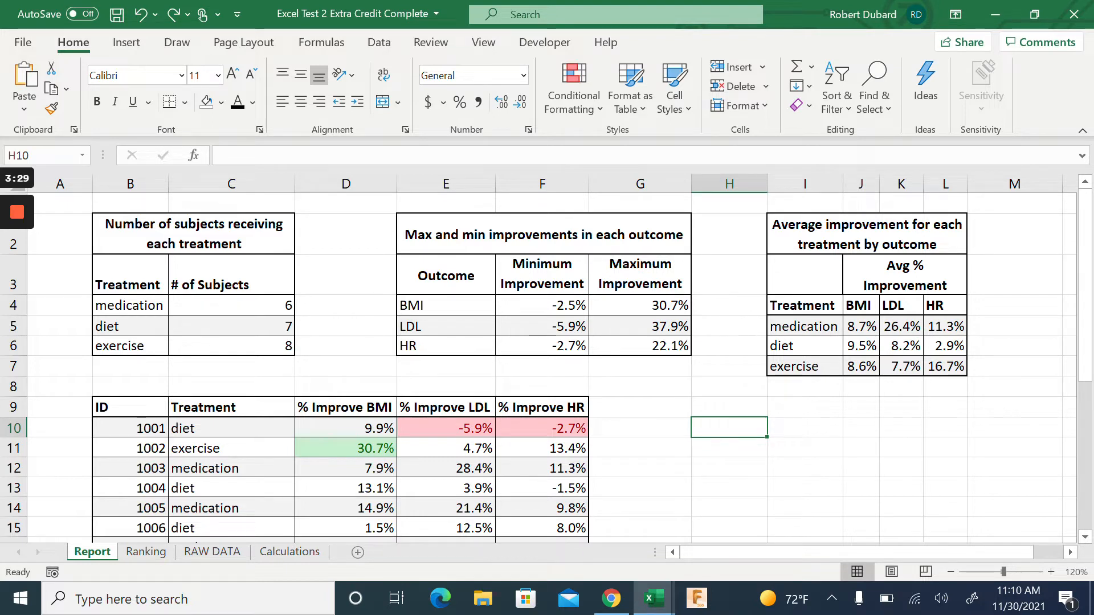
click(291, 552)
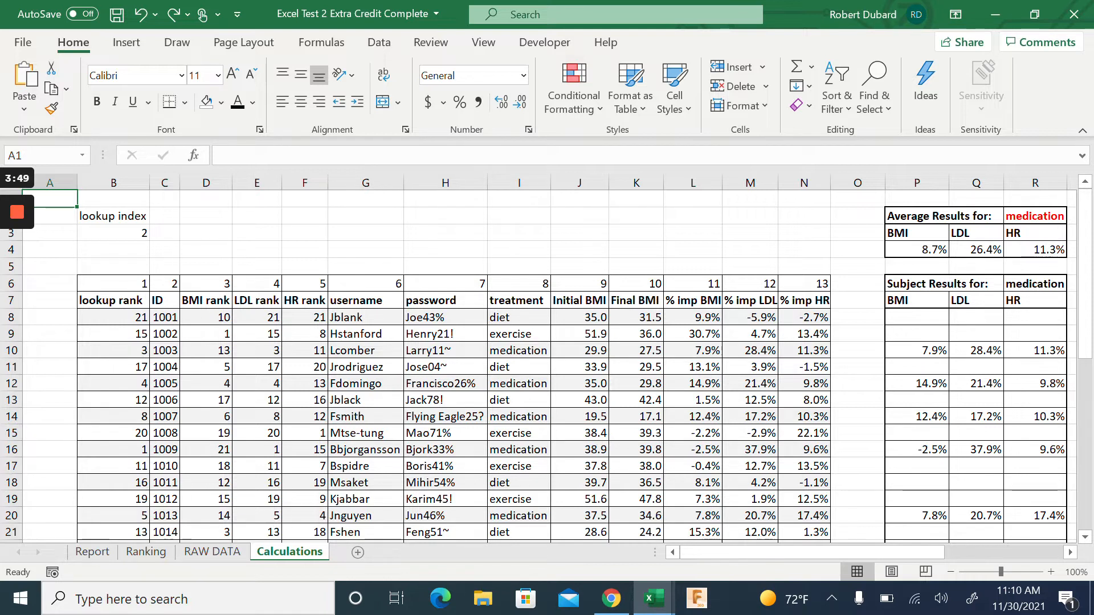
Trace how the Calculations ID and treatment columns link to RAW DATA
click(164, 317)
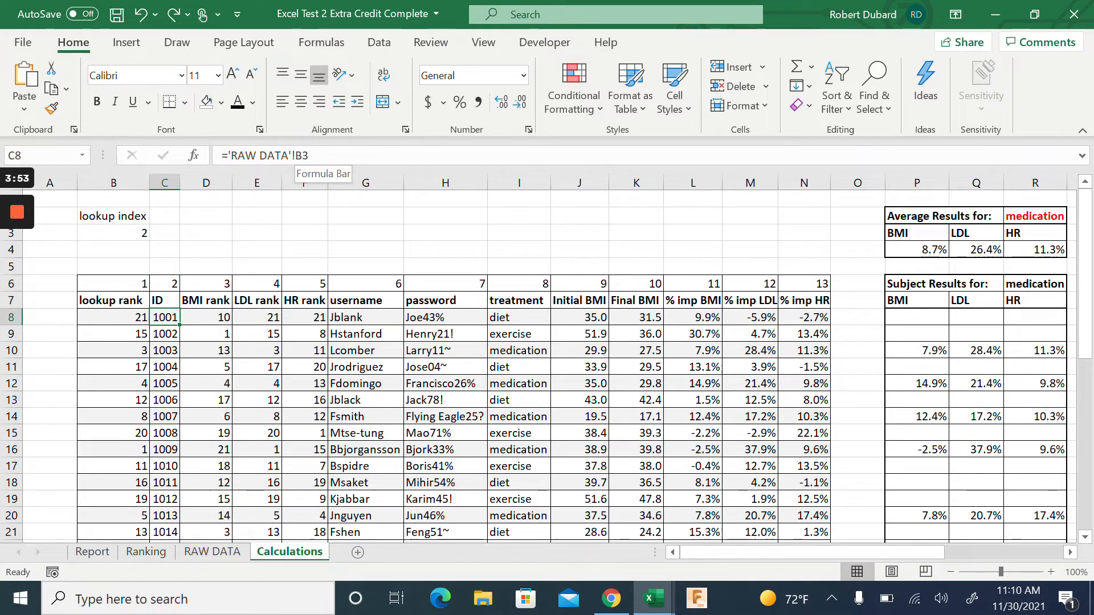
click(146, 552)
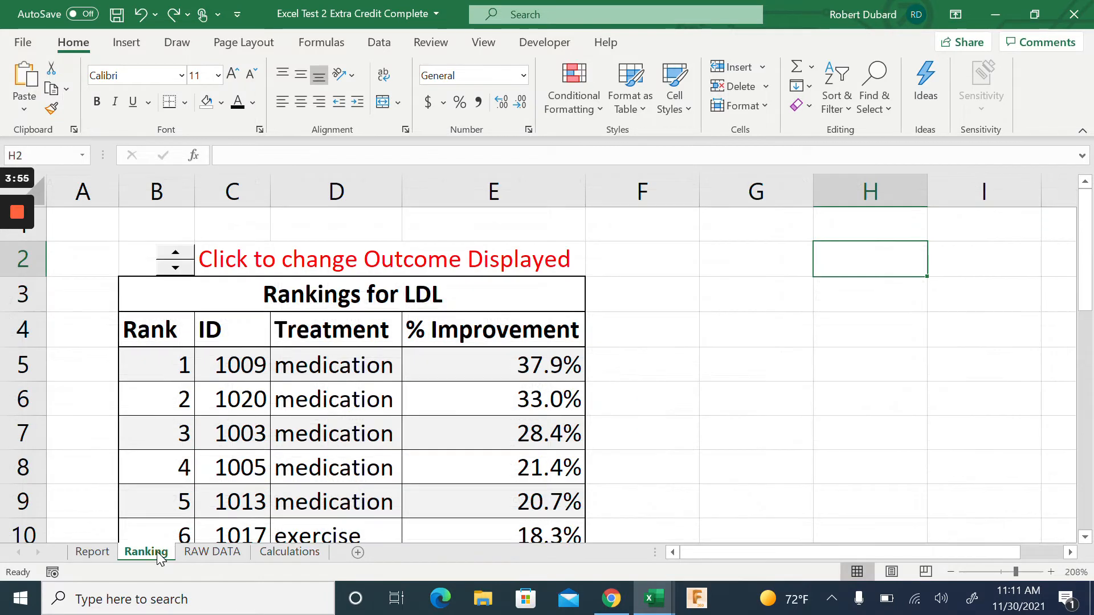
click(217, 552)
key(ctrl+Left)
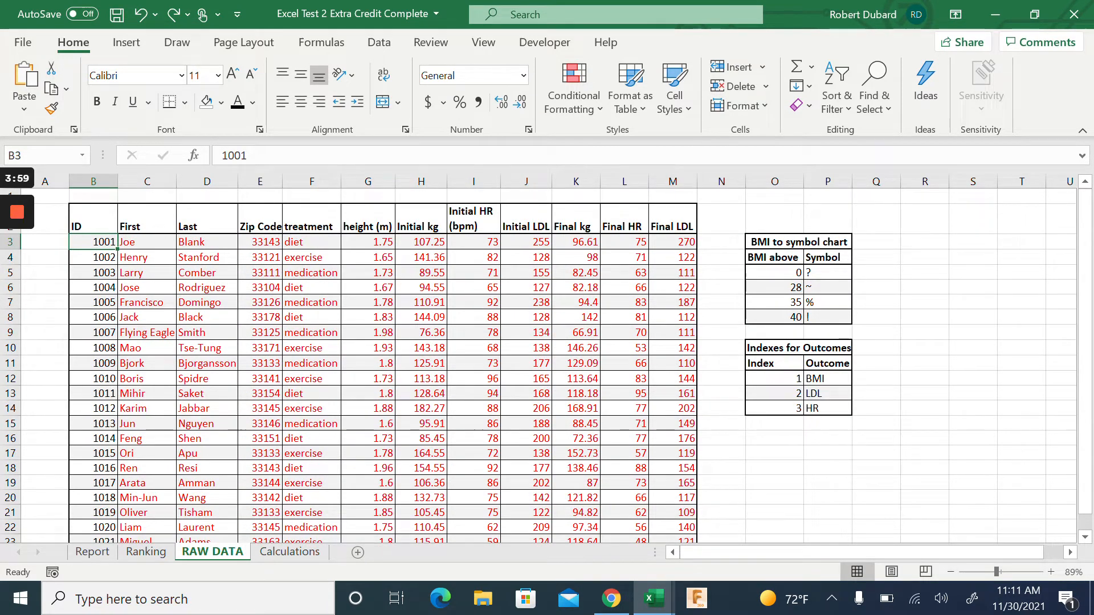
click(292, 552)
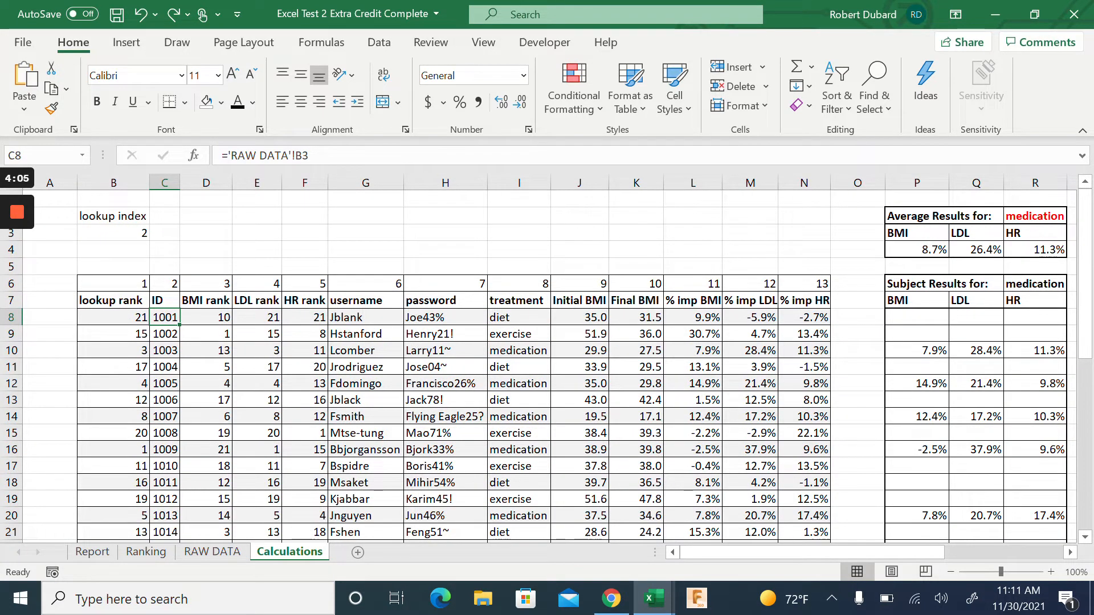
click(519, 318)
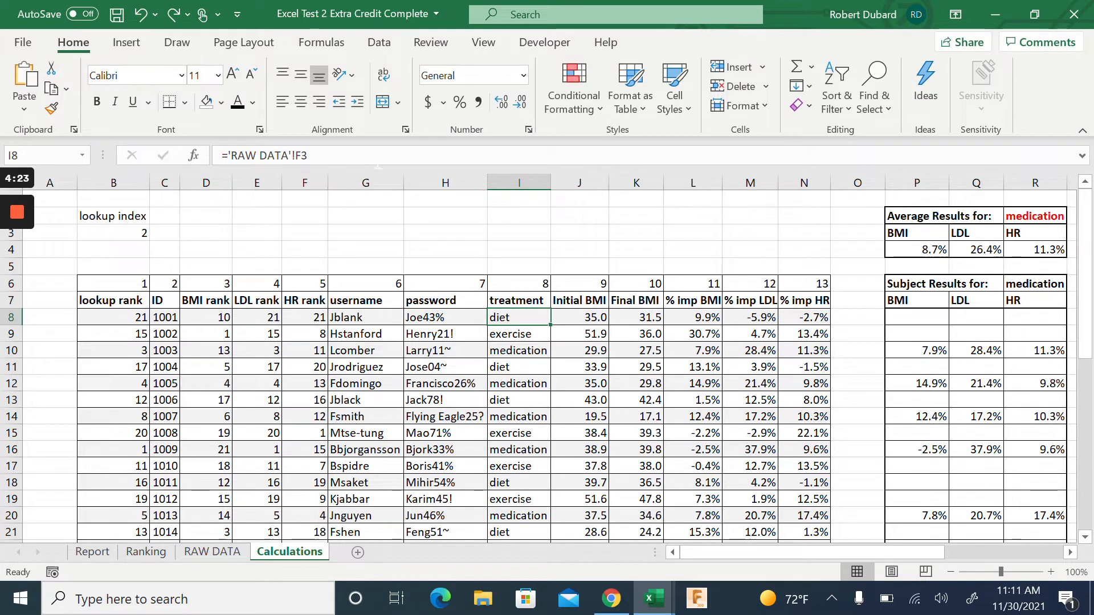
Select the username, password and Initial BMI columns, then go to RAW DATA
click(366, 182)
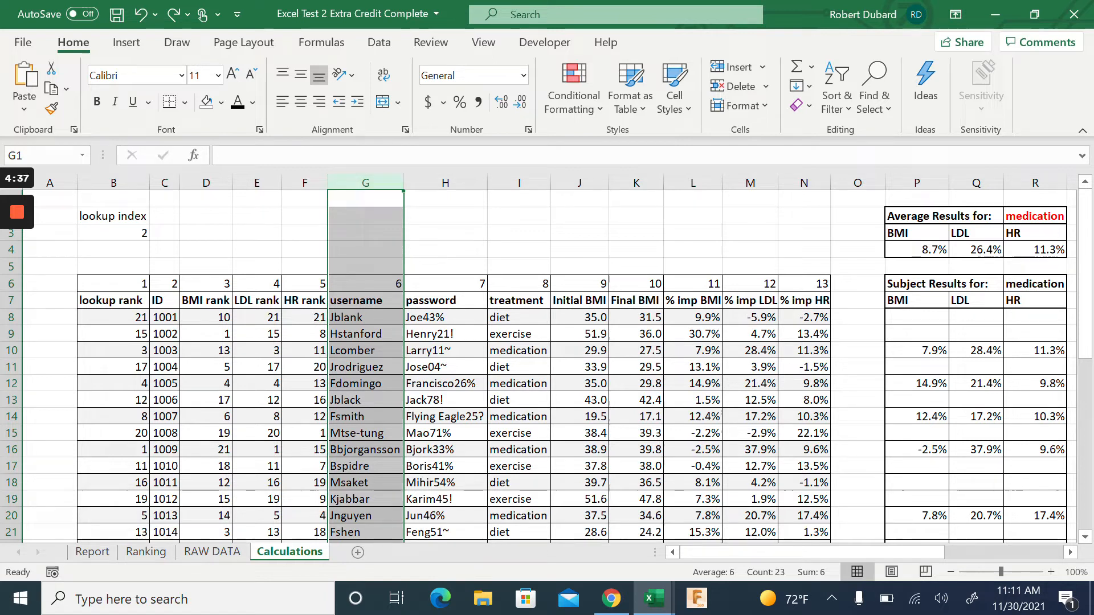
click(449, 183)
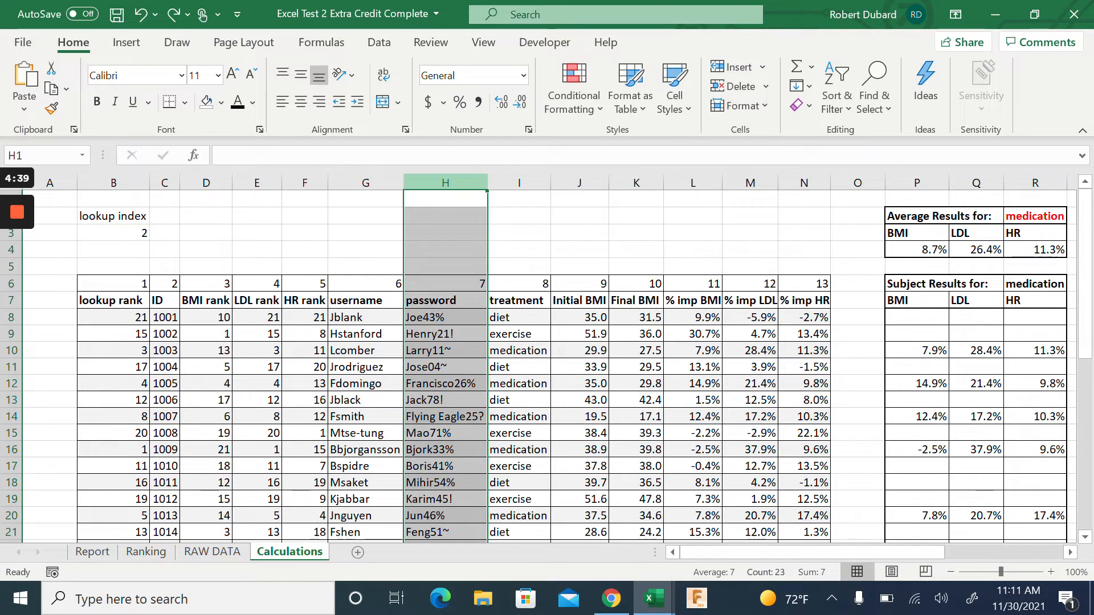
click(579, 182)
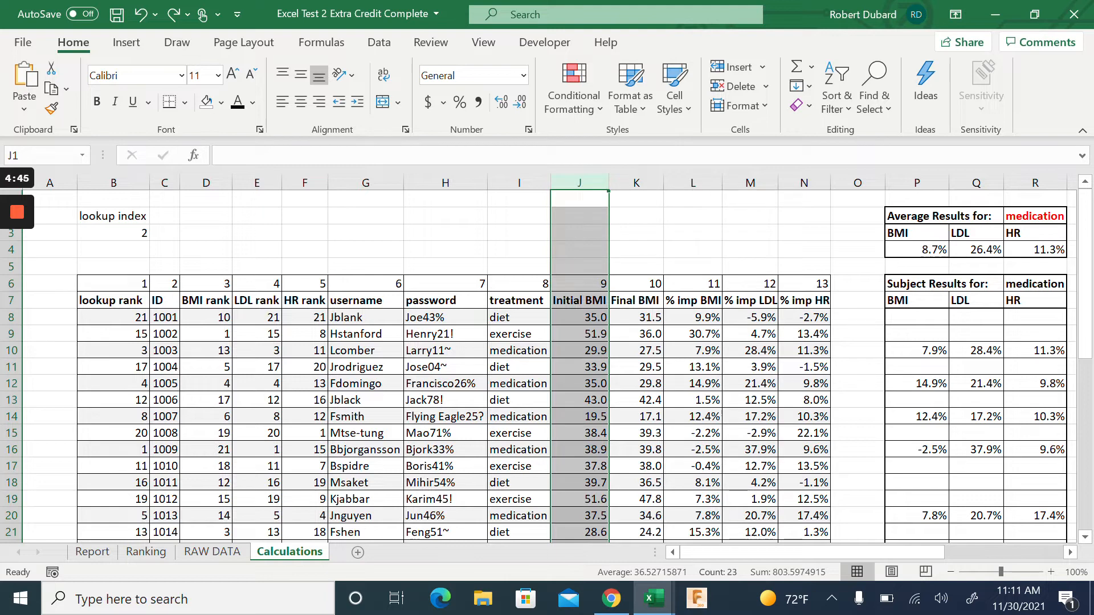
click(220, 553)
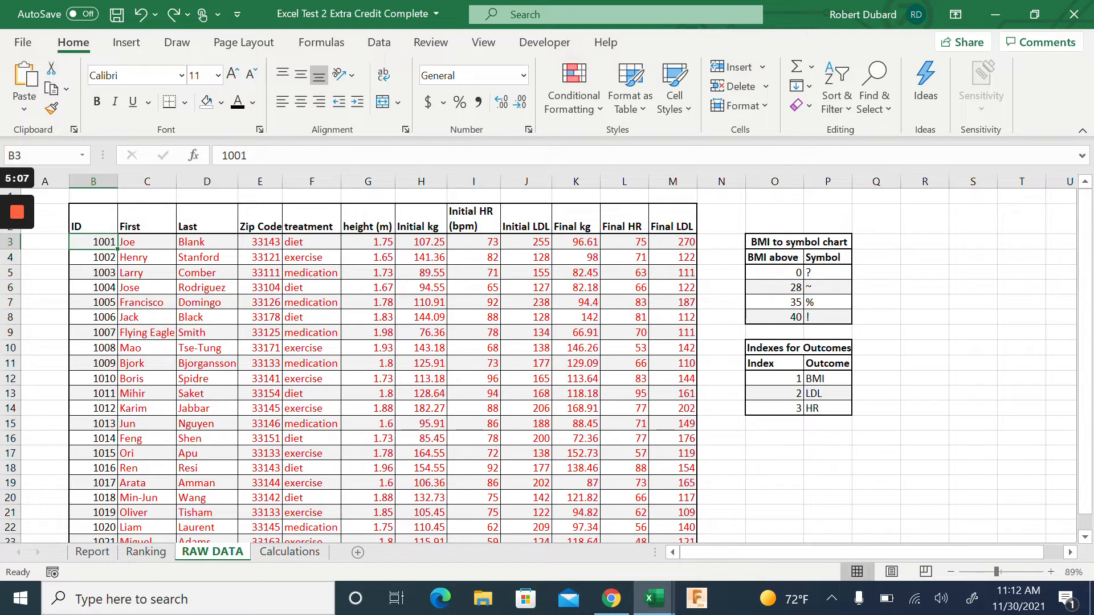
Compare RAW DATA's BMI-to-symbol chart with Calculations and inspect subject 1001's password lookup formula
click(282, 560)
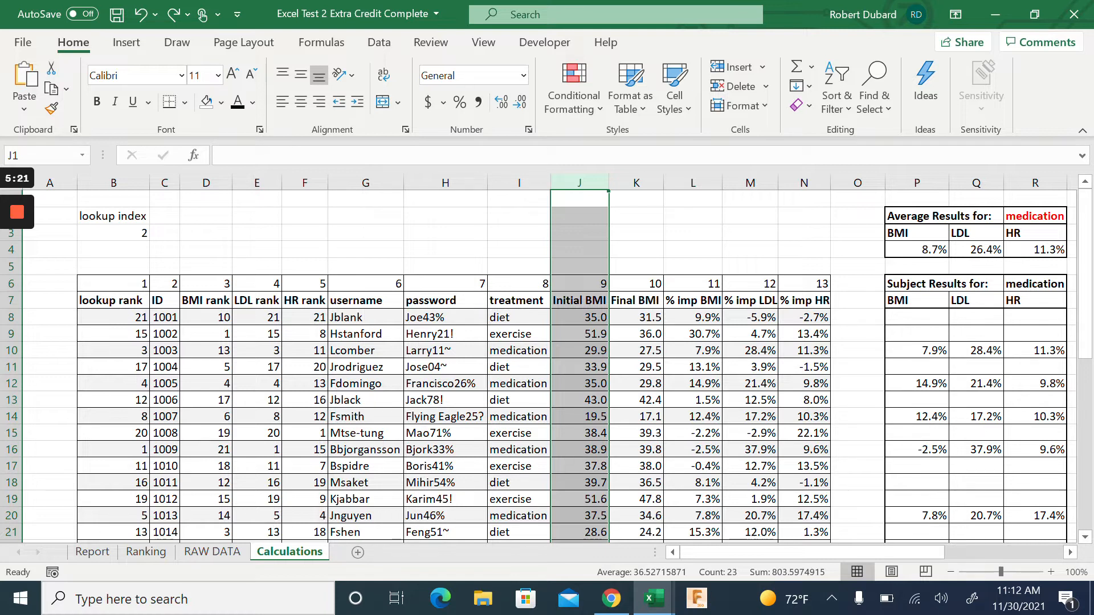
click(219, 553)
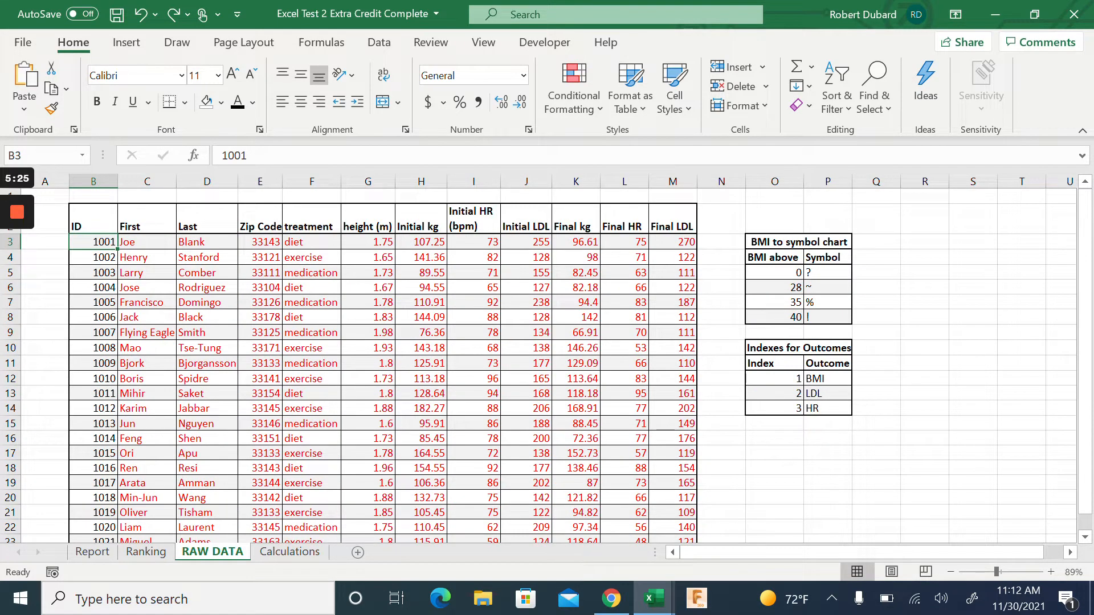
click(295, 551)
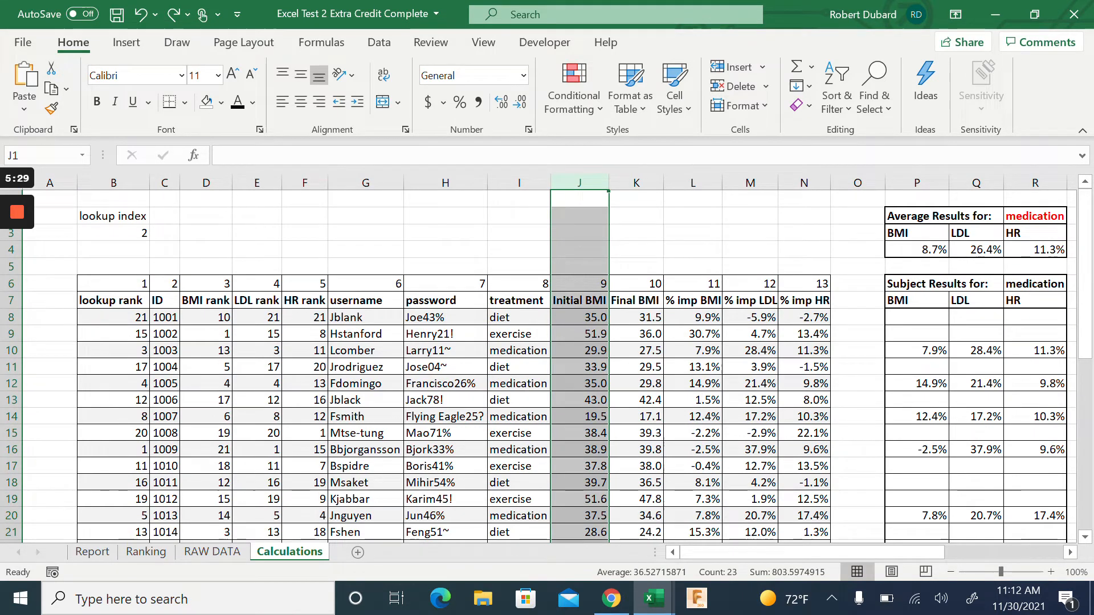
click(216, 551)
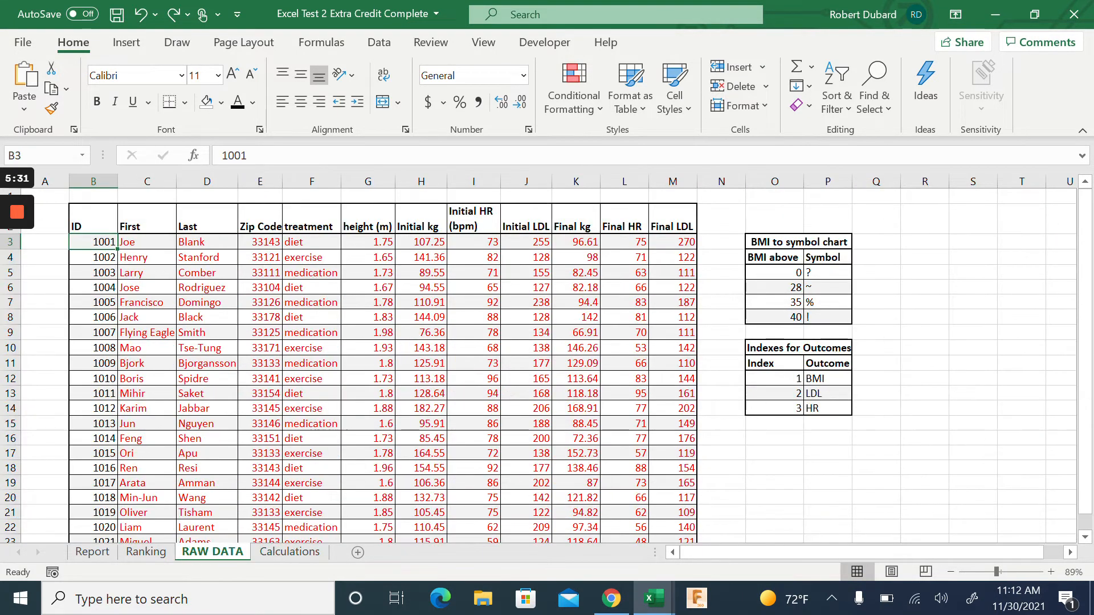
drag(720, 211, 877, 333)
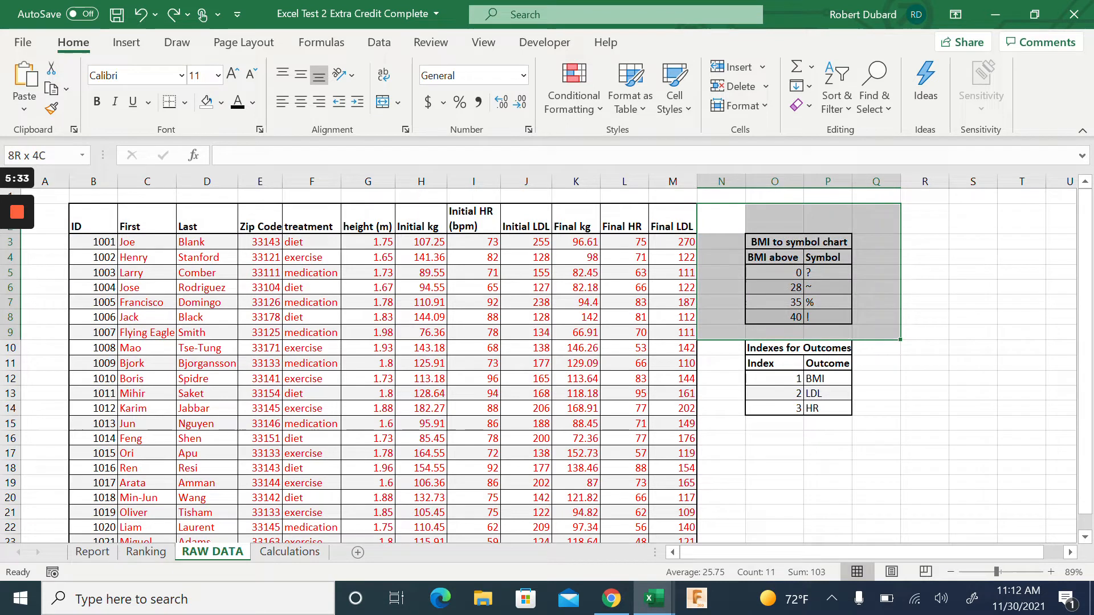
click(1021, 302)
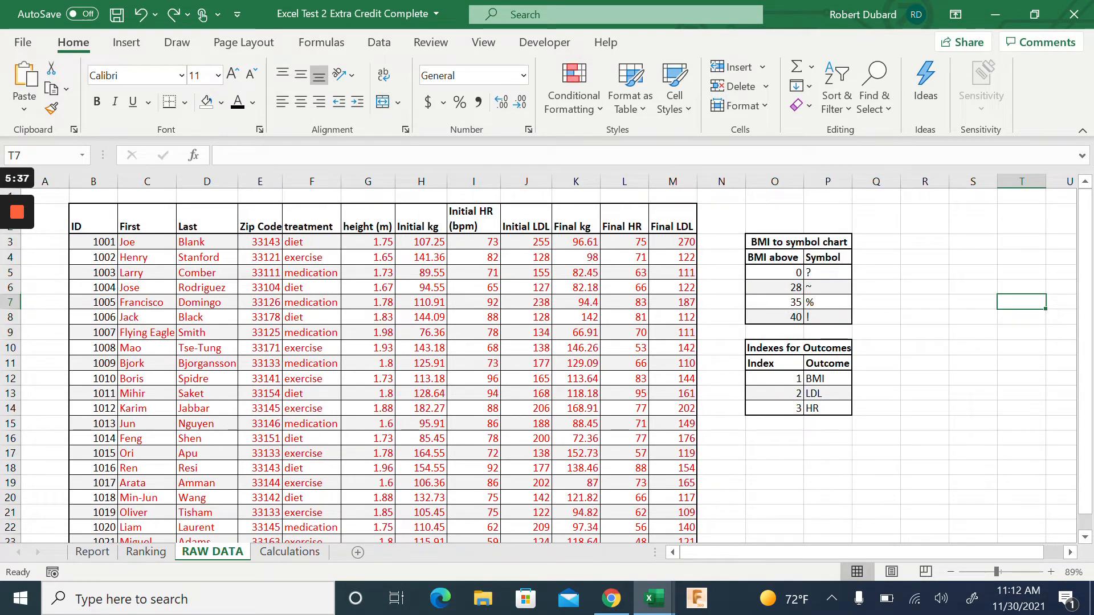
click(297, 553)
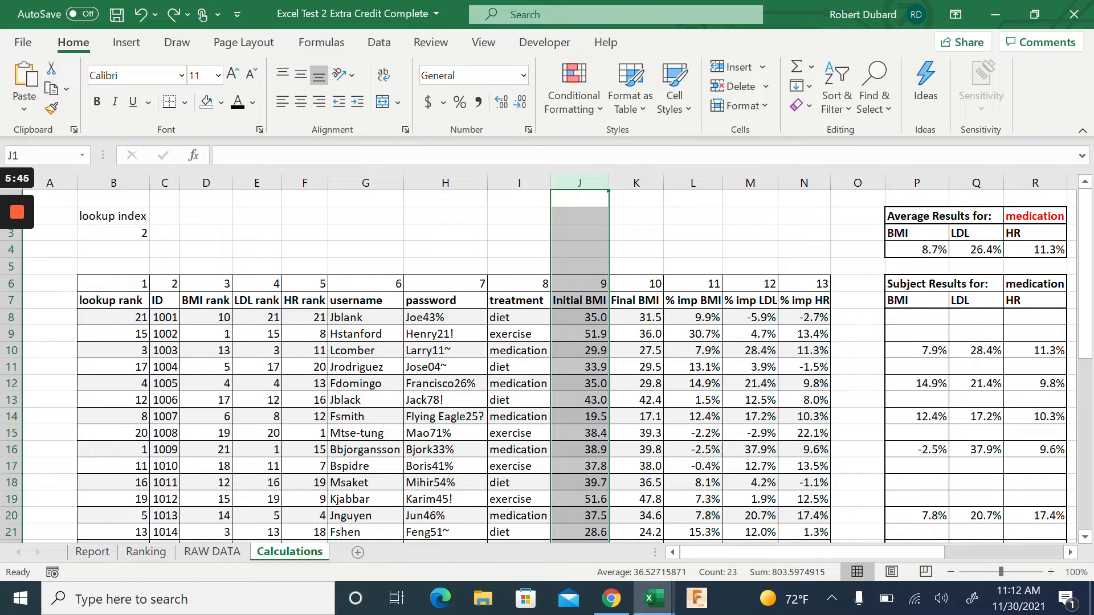
click(445, 317)
click(445, 250)
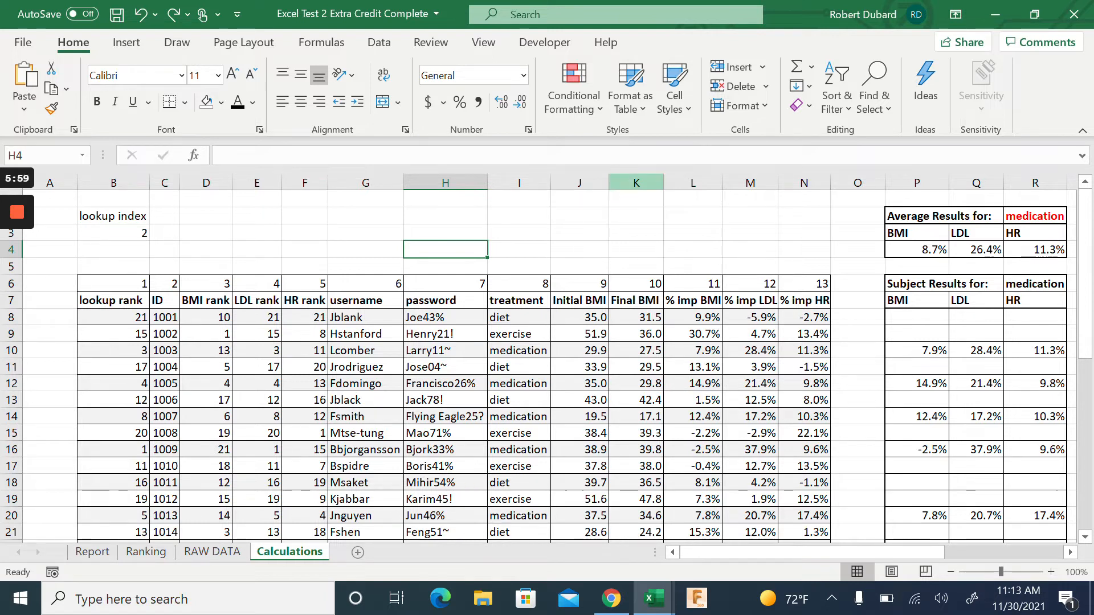
click(636, 182)
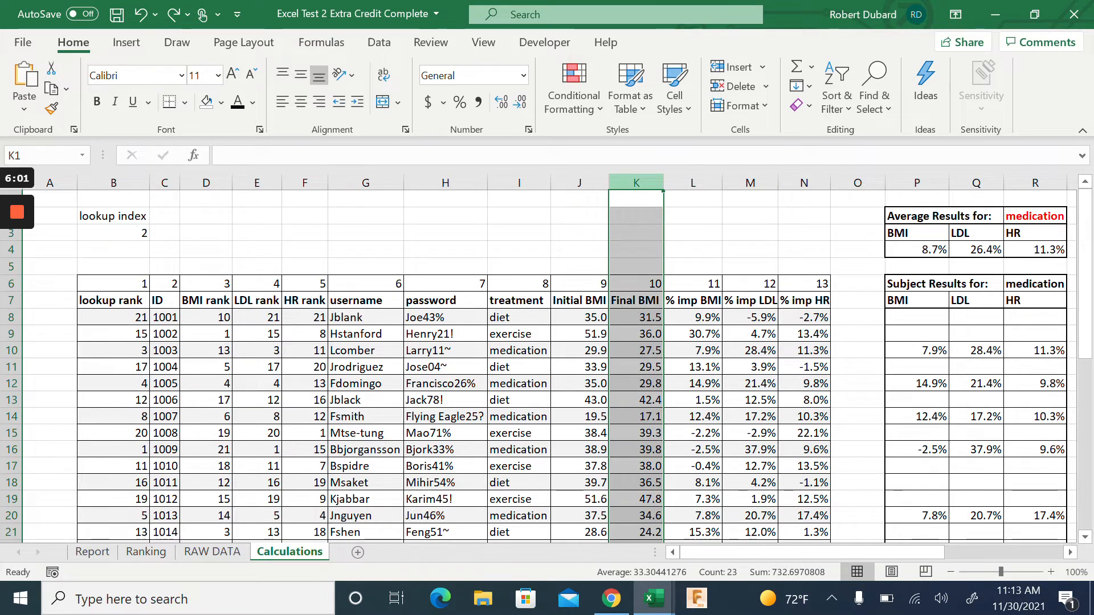
click(692, 182)
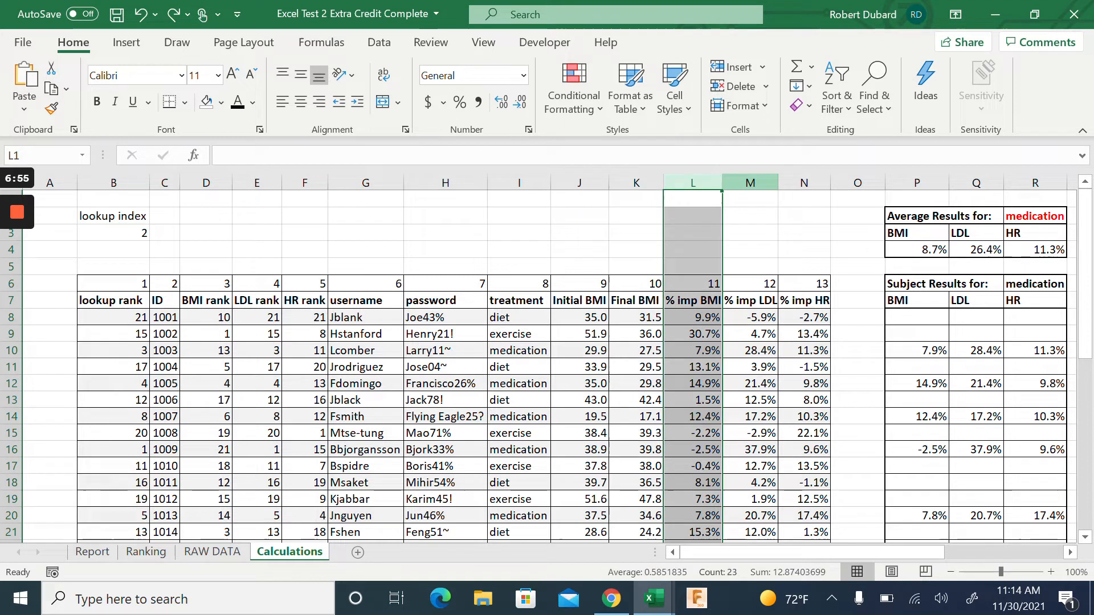
click(749, 183)
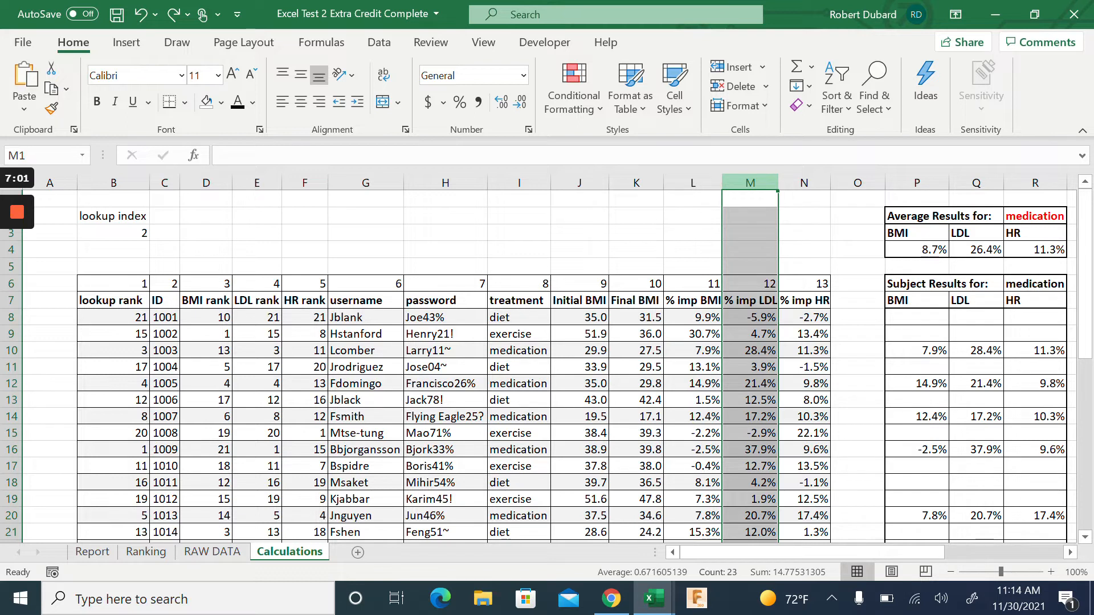
click(804, 183)
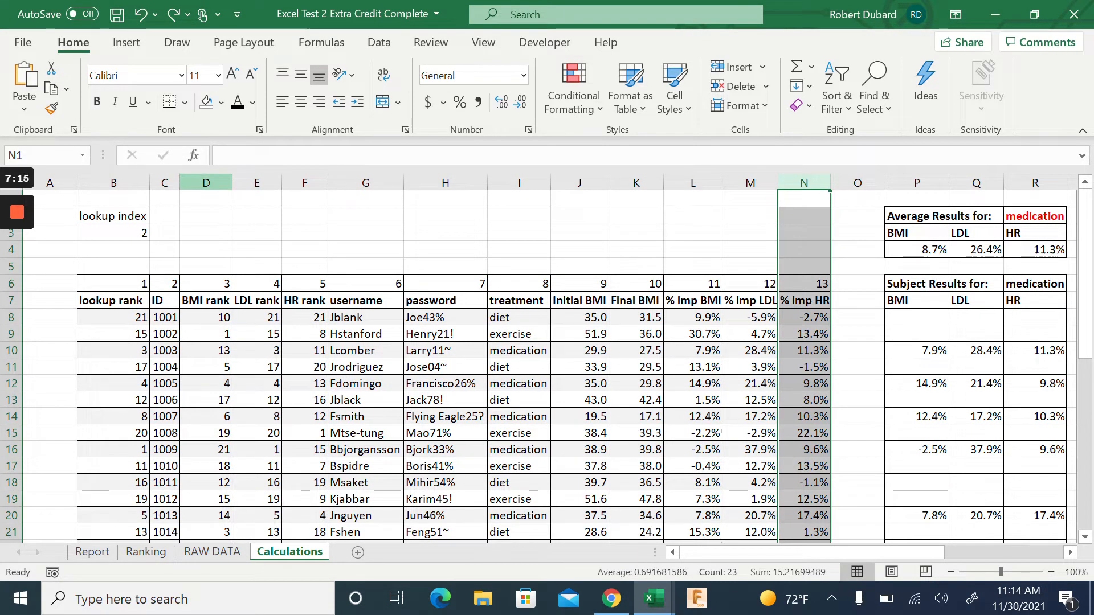
click(207, 183)
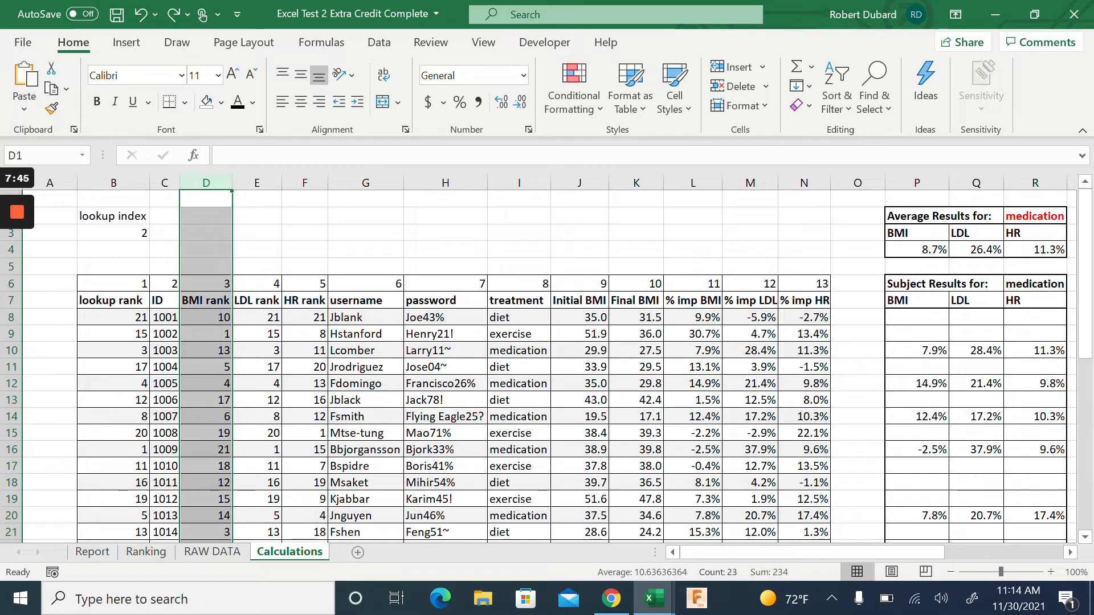
click(693, 182)
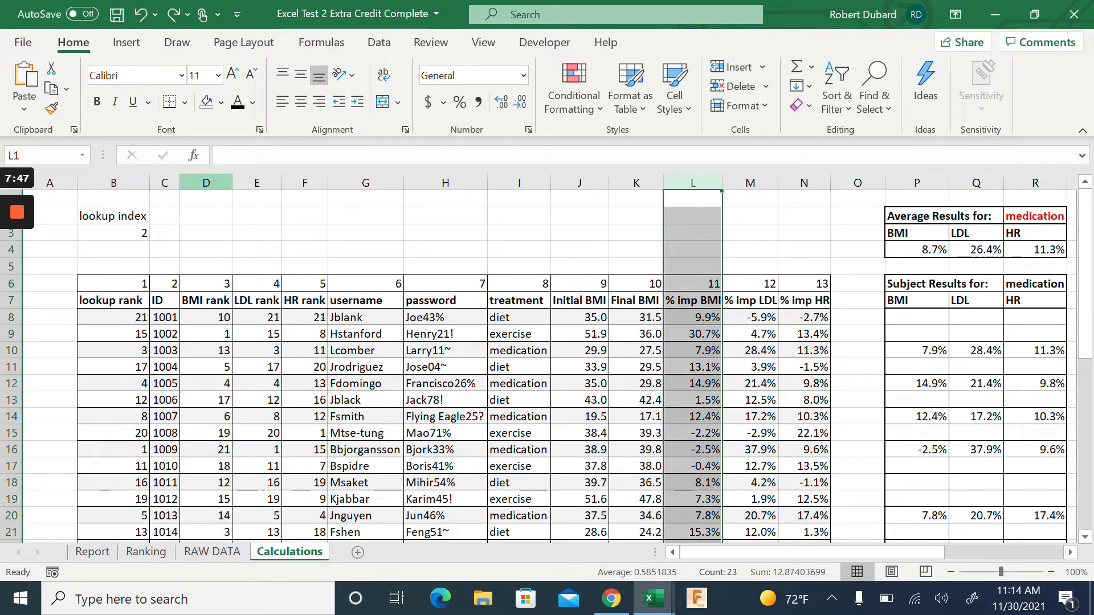
click(206, 183)
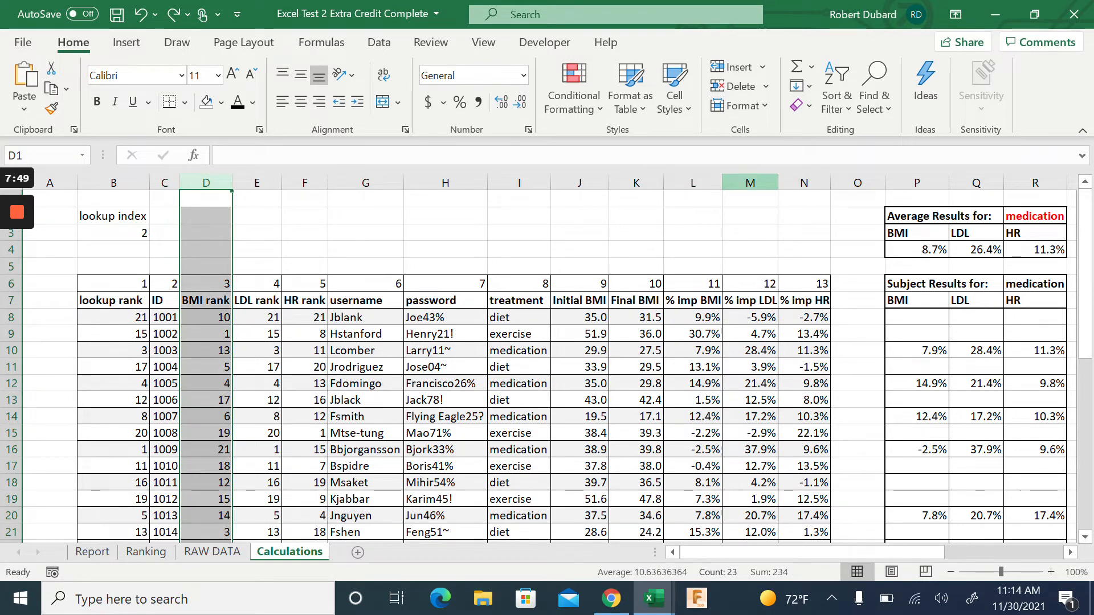
click(749, 182)
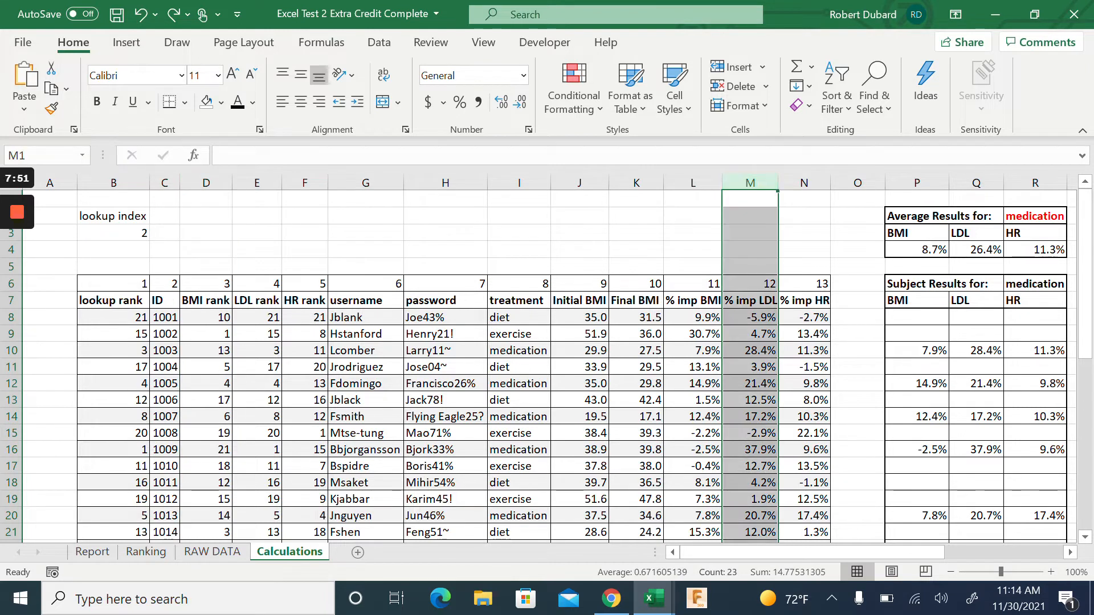
click(257, 182)
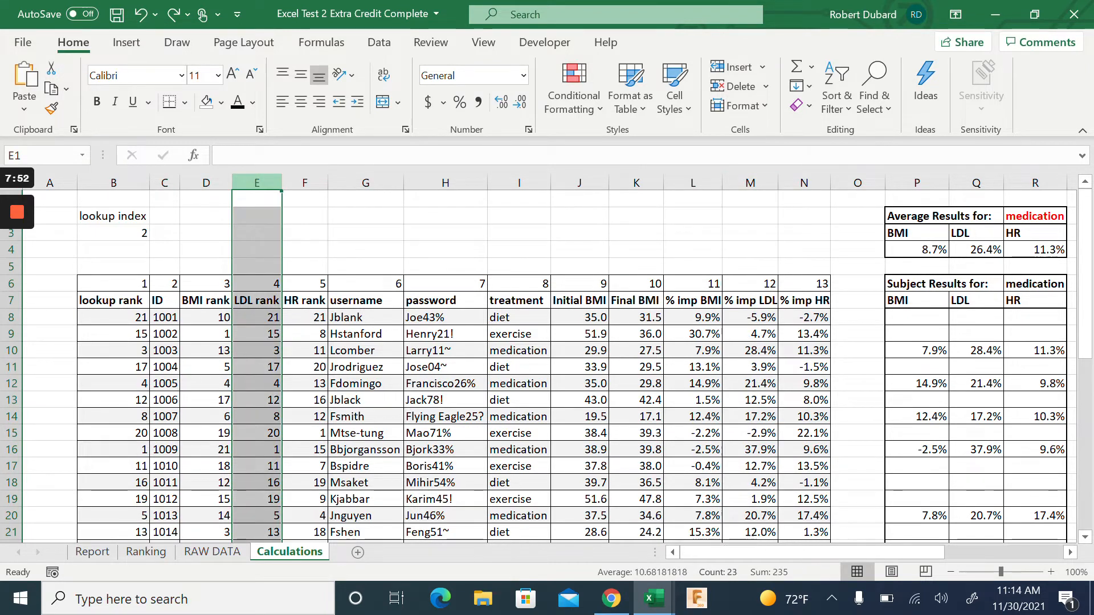
click(804, 182)
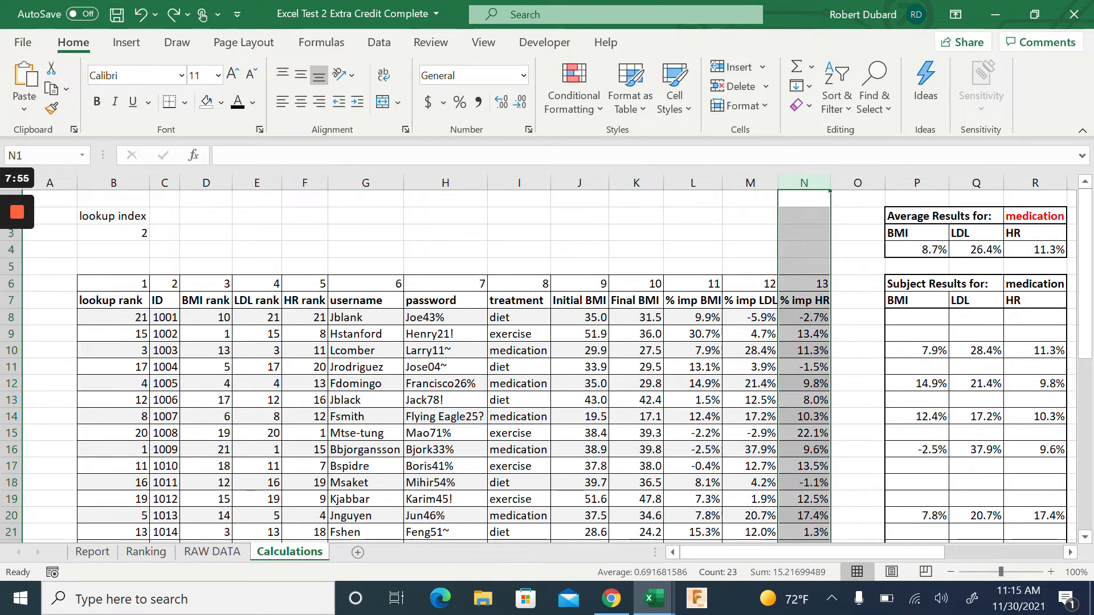
click(304, 182)
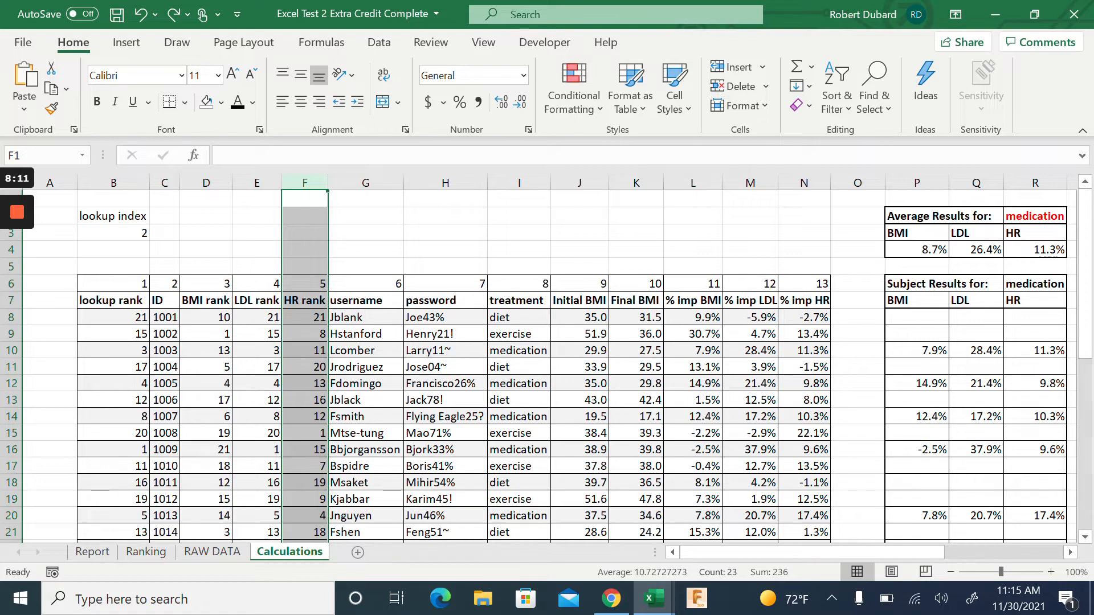
click(579, 198)
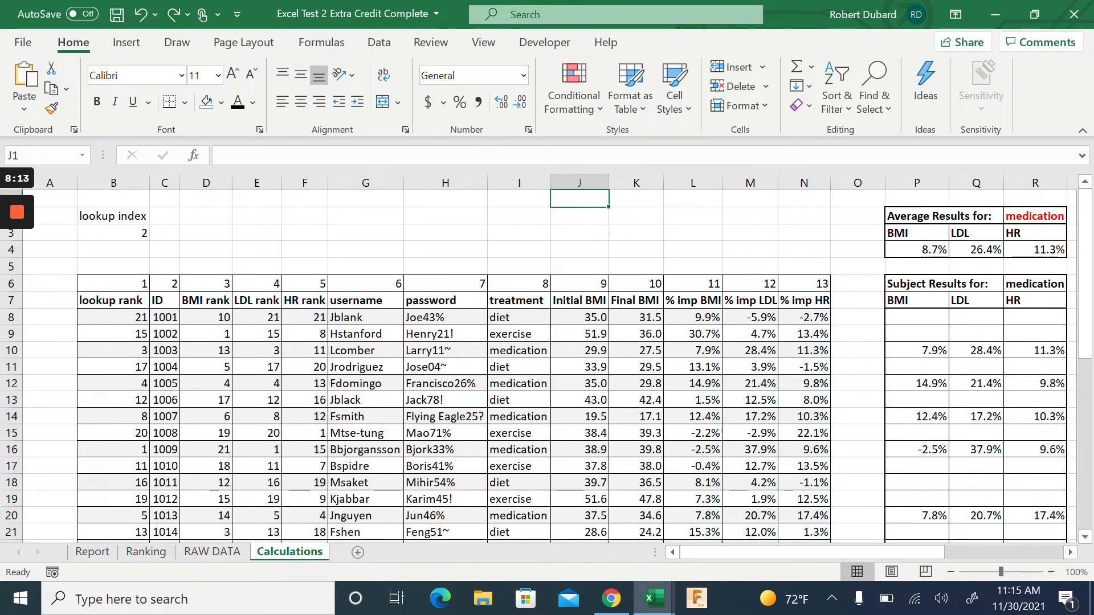
click(151, 553)
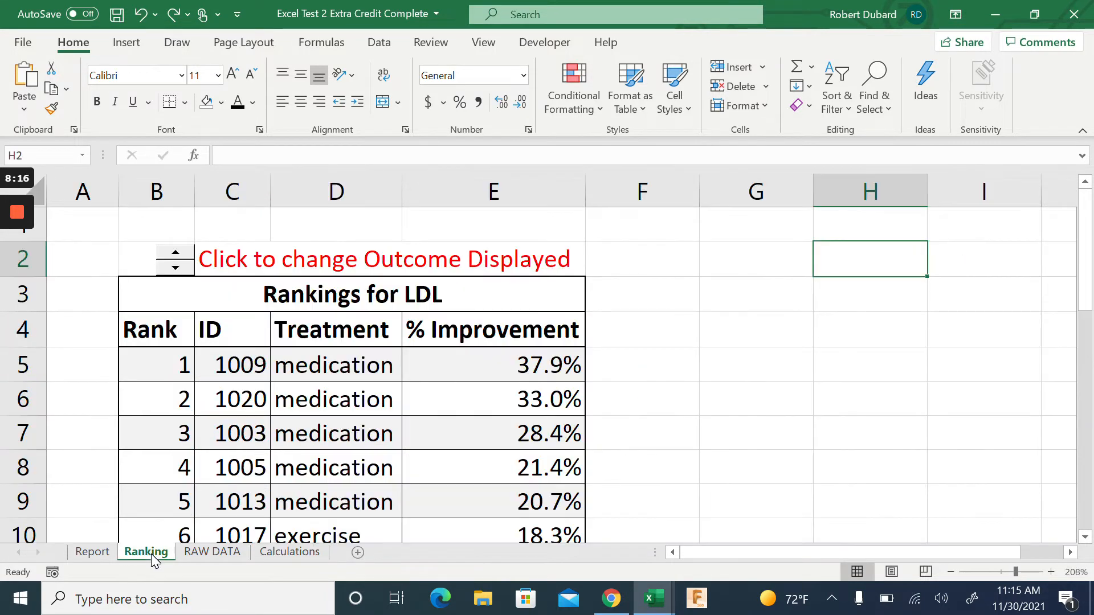
Glance at the Report, then scroll Calculations right to the diet results block (9.5%, 8.2%, 2.9%)
click(271, 553)
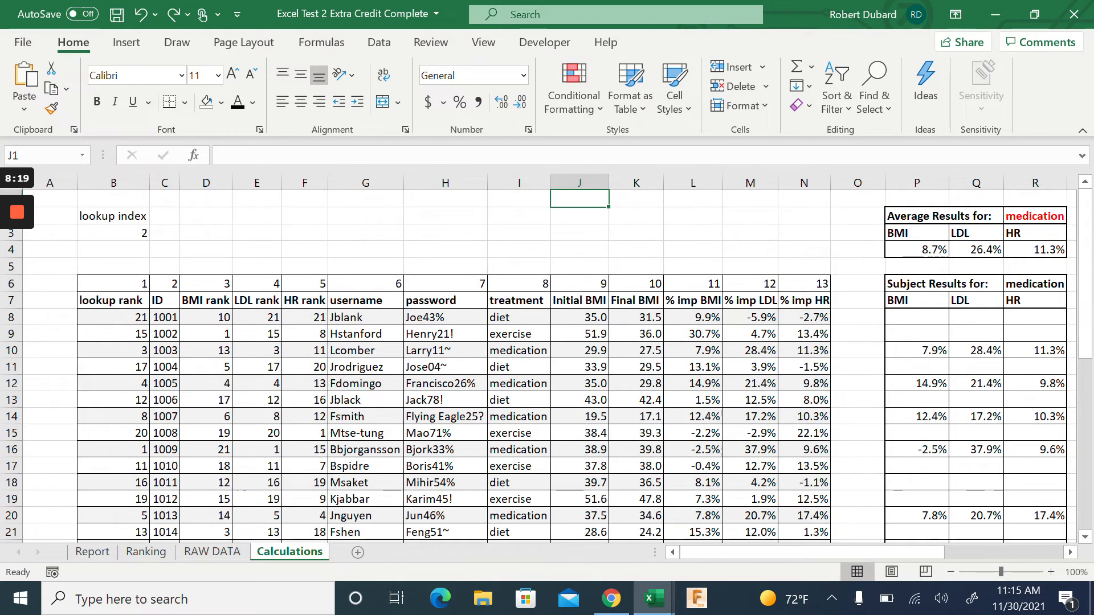
click(93, 553)
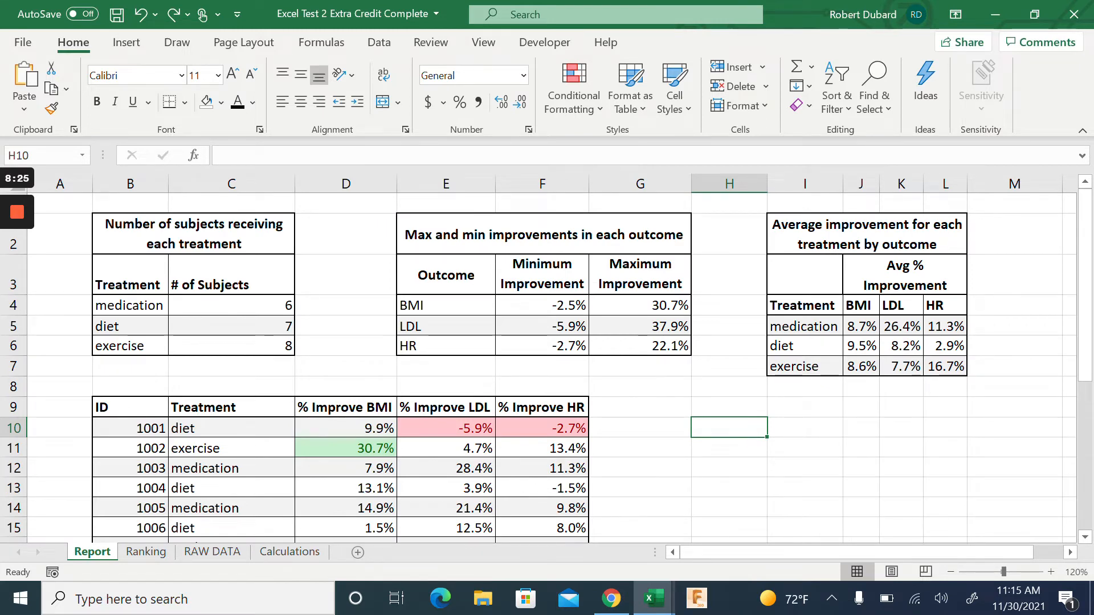
click(285, 553)
scroll(552, 358, right, 5)
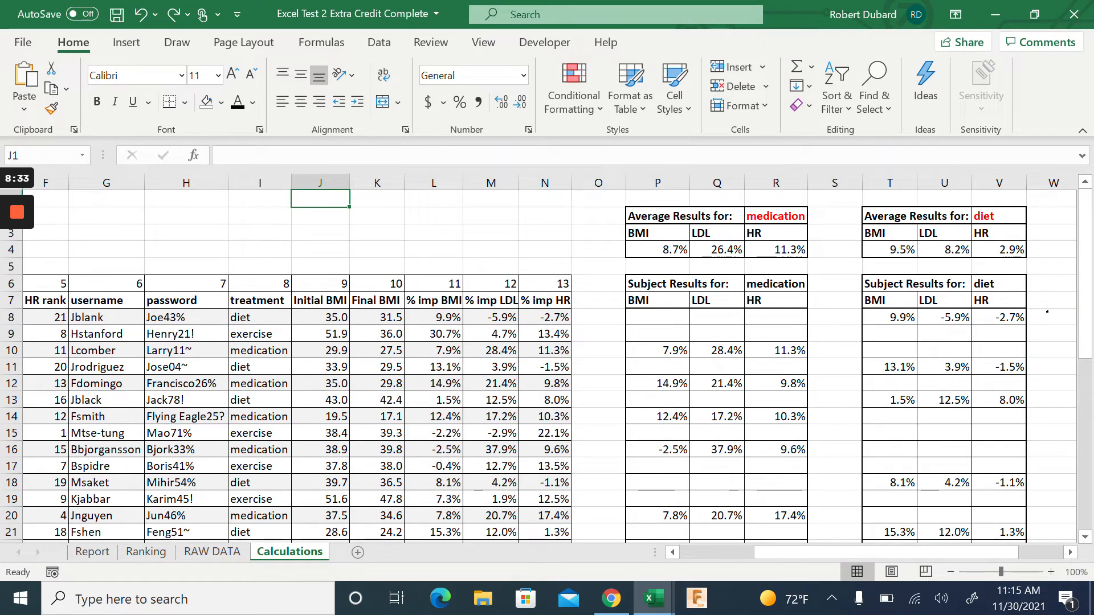
double_click(676, 317)
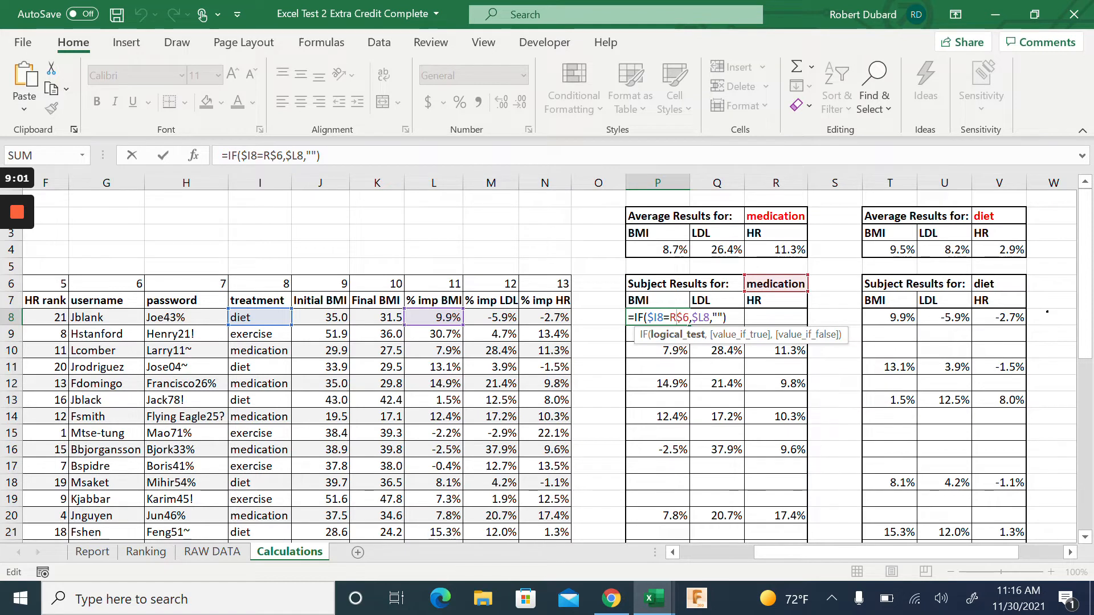
key(ctrl+Return)
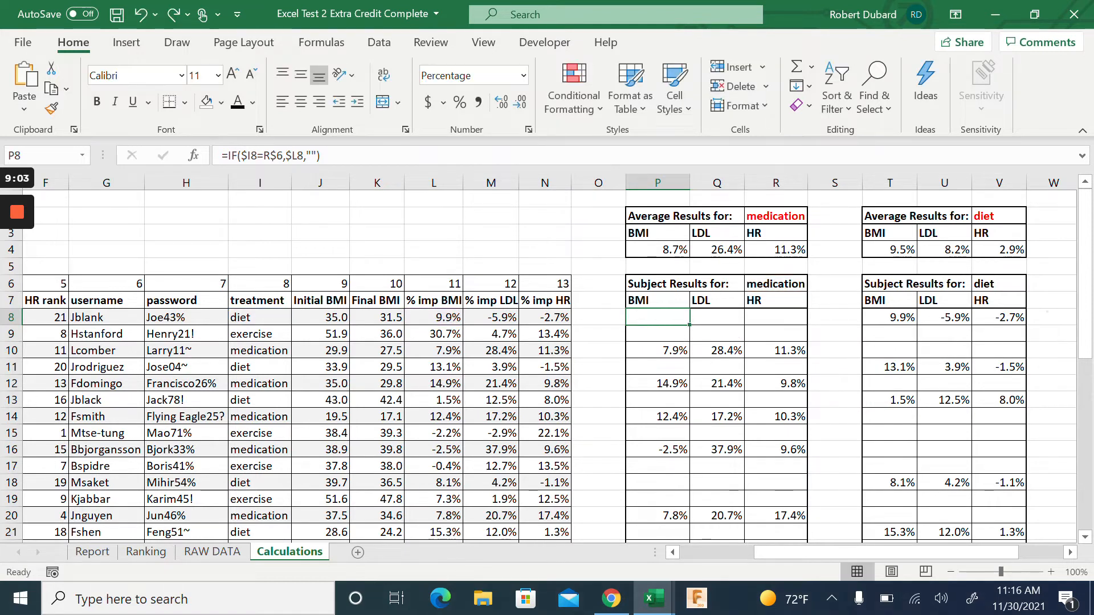
click(716, 301)
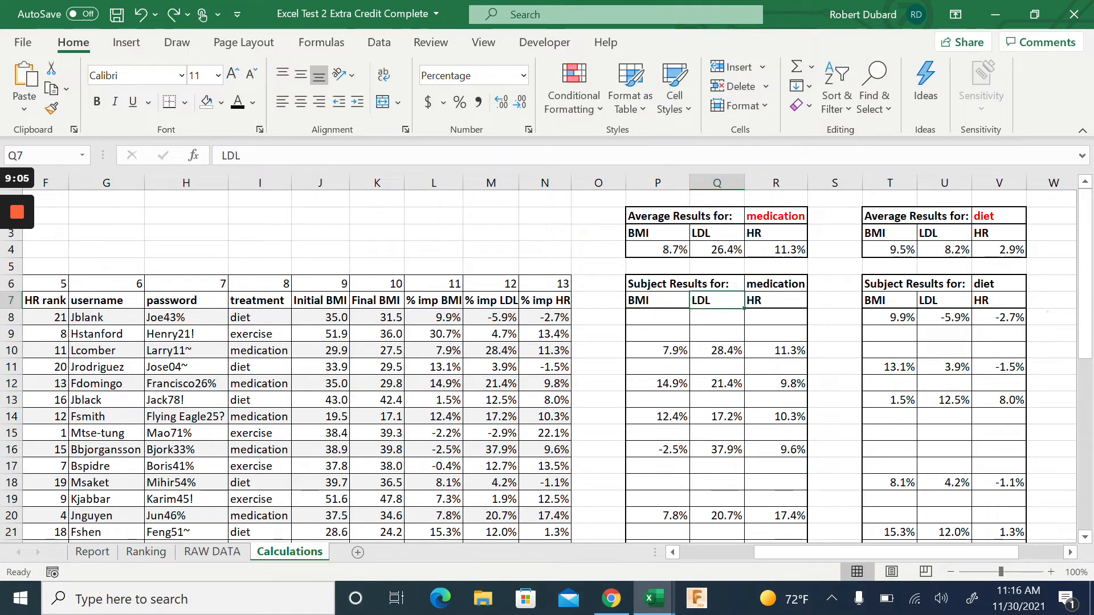
click(776, 300)
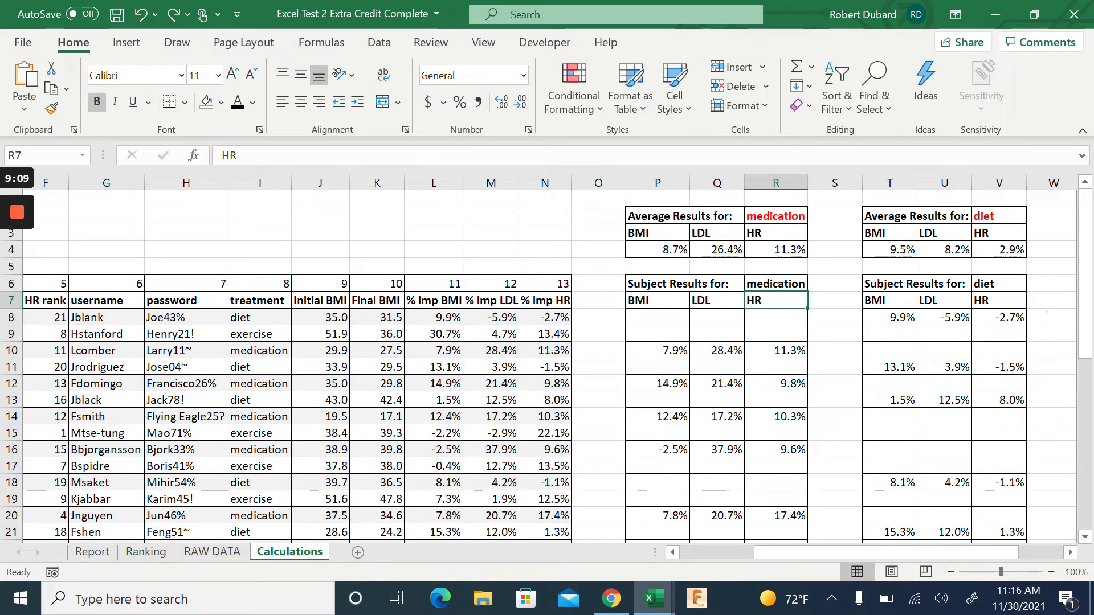
click(776, 284)
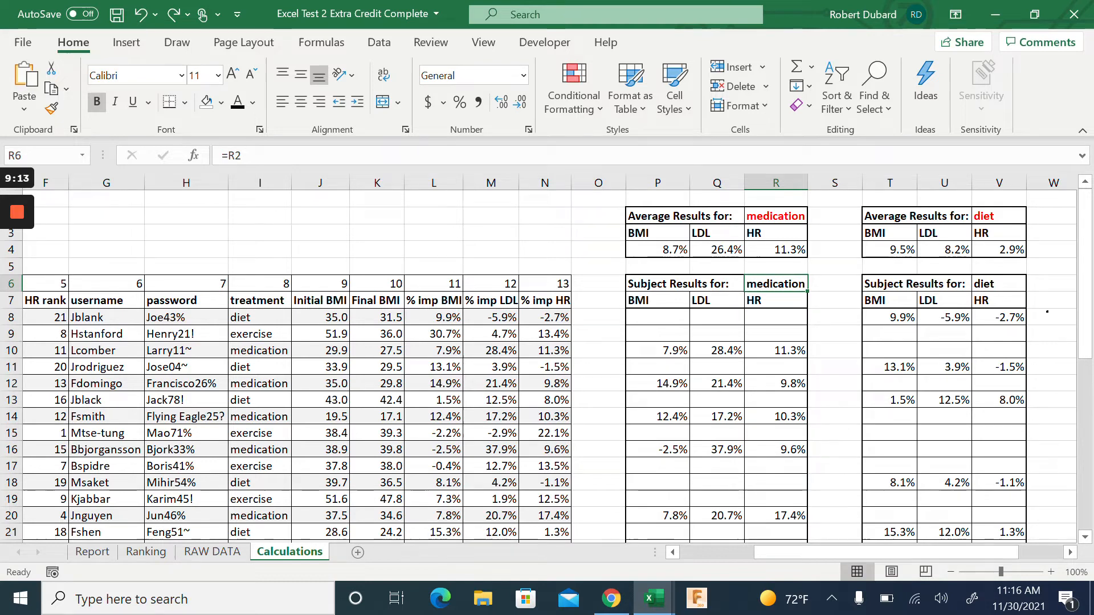
scroll(547, 365, down, 3)
scroll(547, 365, up, 3)
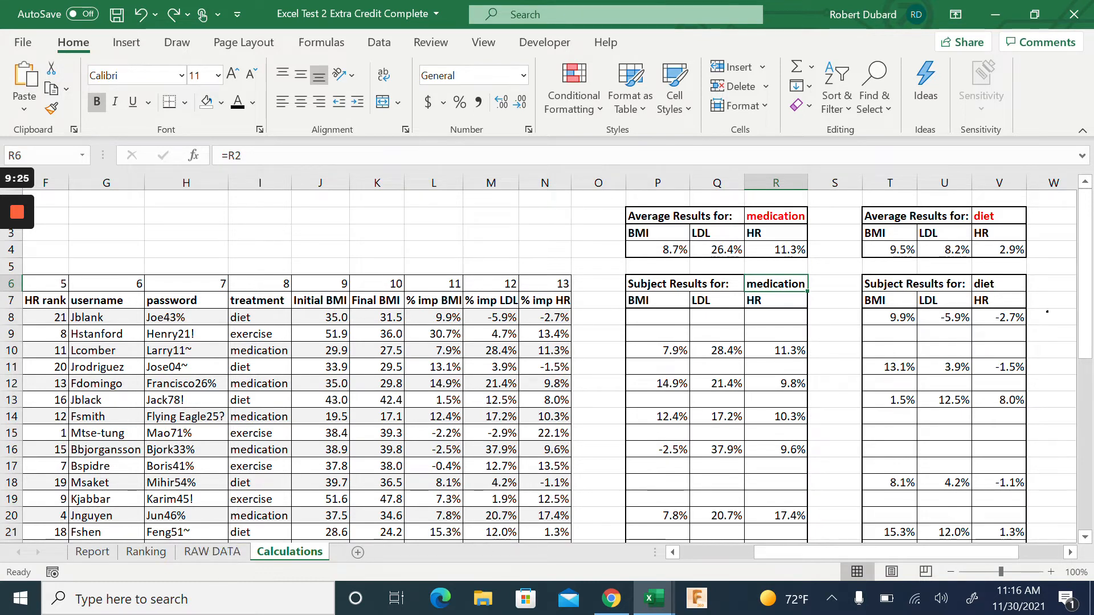
scroll(550, 367, right, 1)
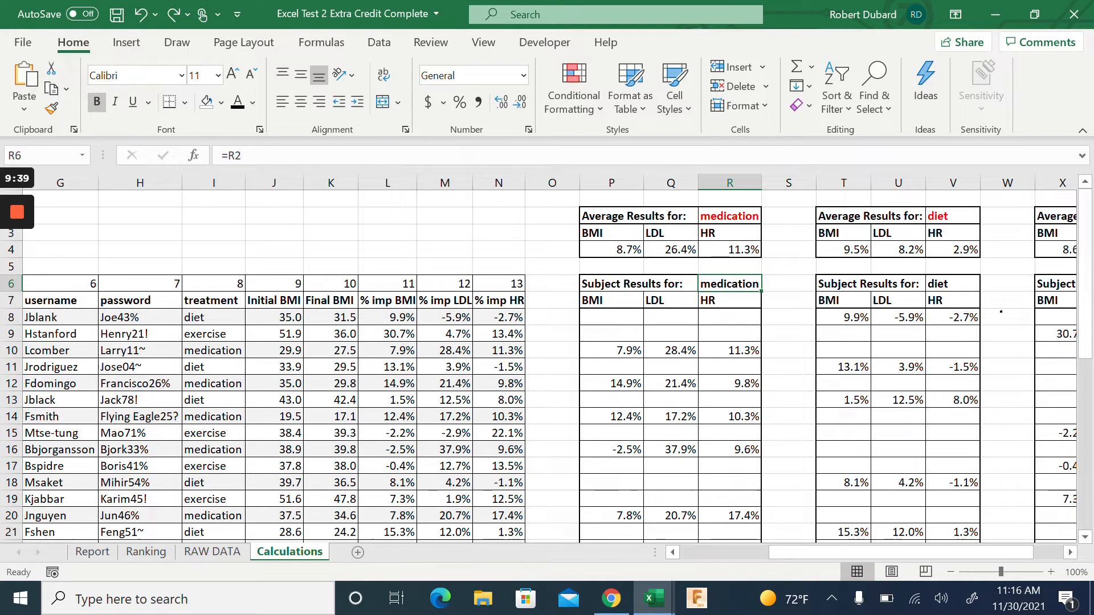
click(212, 552)
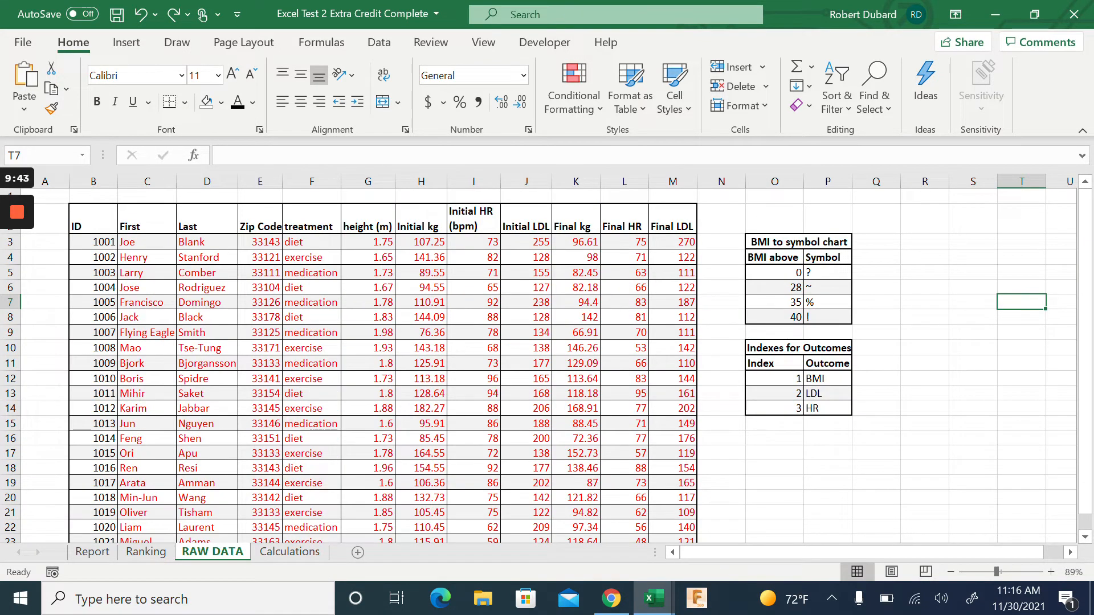
Change subject 1001's treatment in F3 to medication and check the updated Calculations results
click(312, 242)
text(medication)
key(Return)
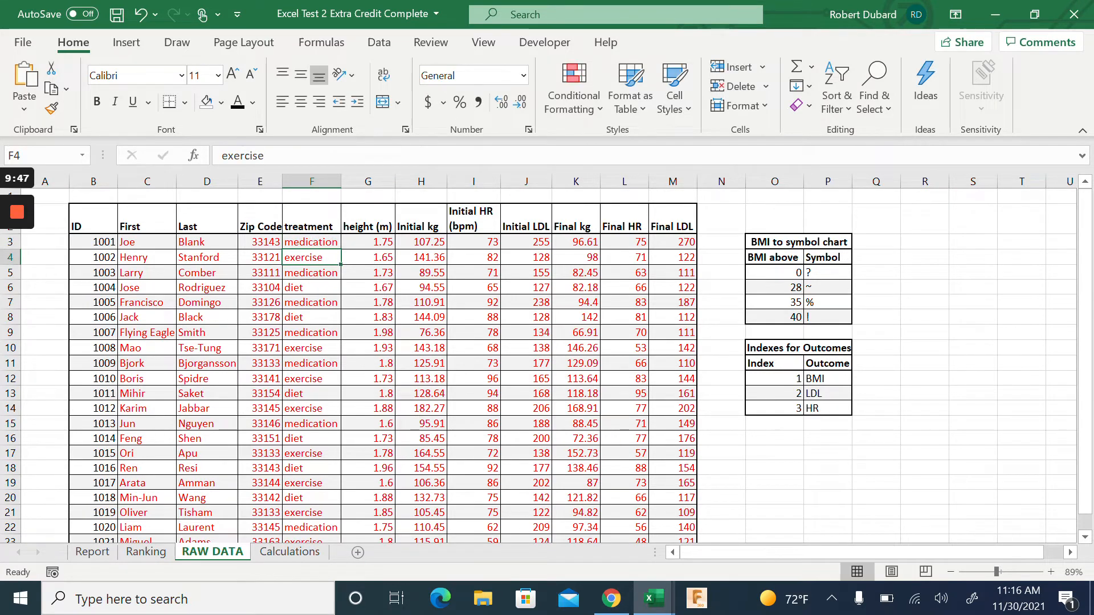
click(304, 555)
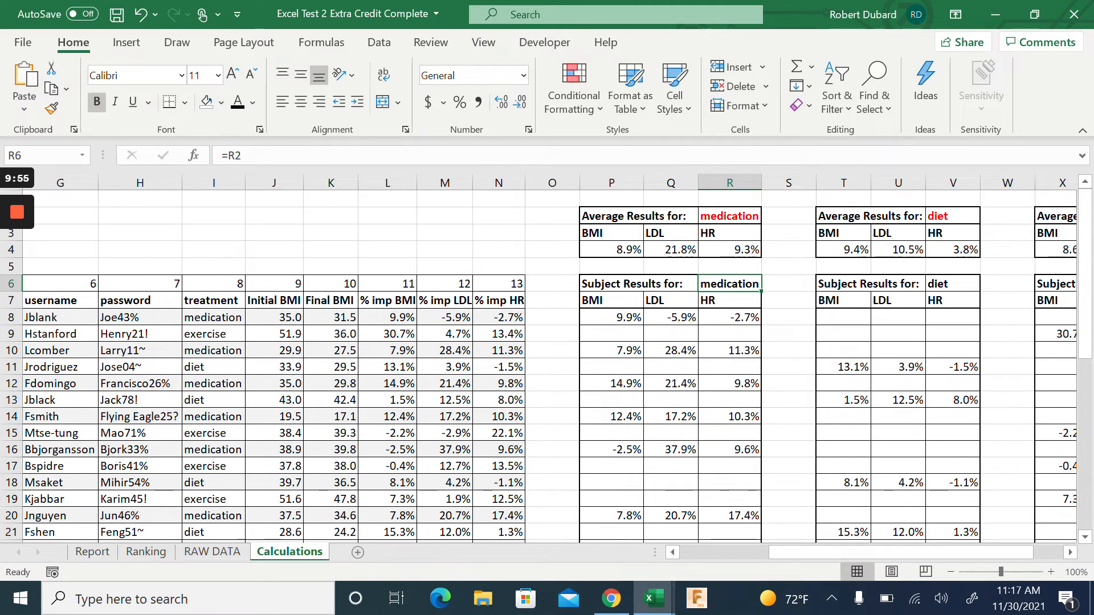
Revert subject 1001's treatment to diet and recheck the Calculations BMI heading in P3
key(ctrl+Page_Up)
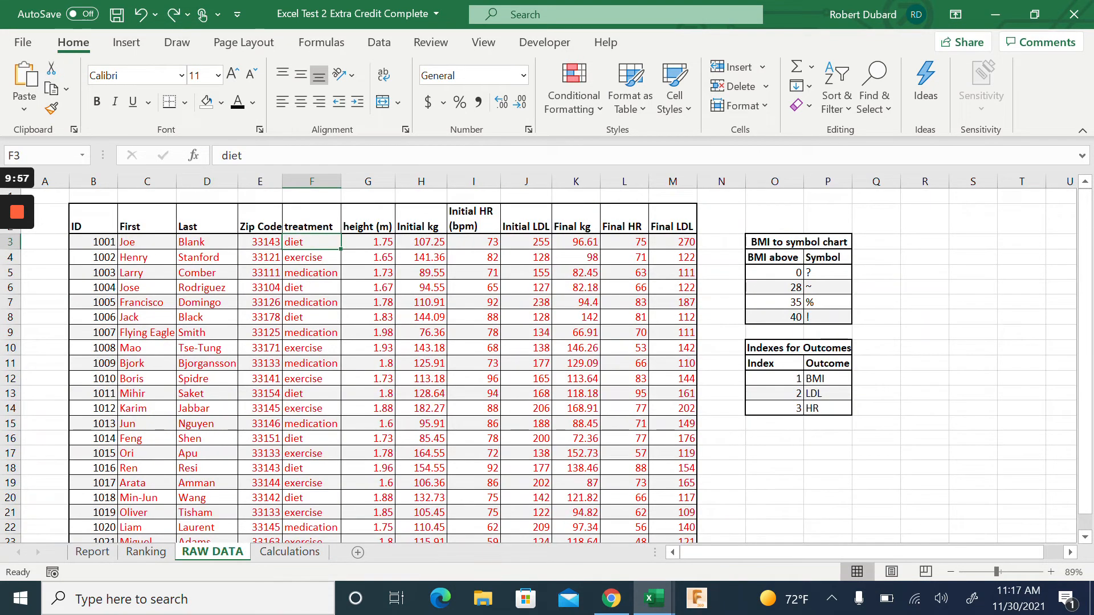
click(296, 553)
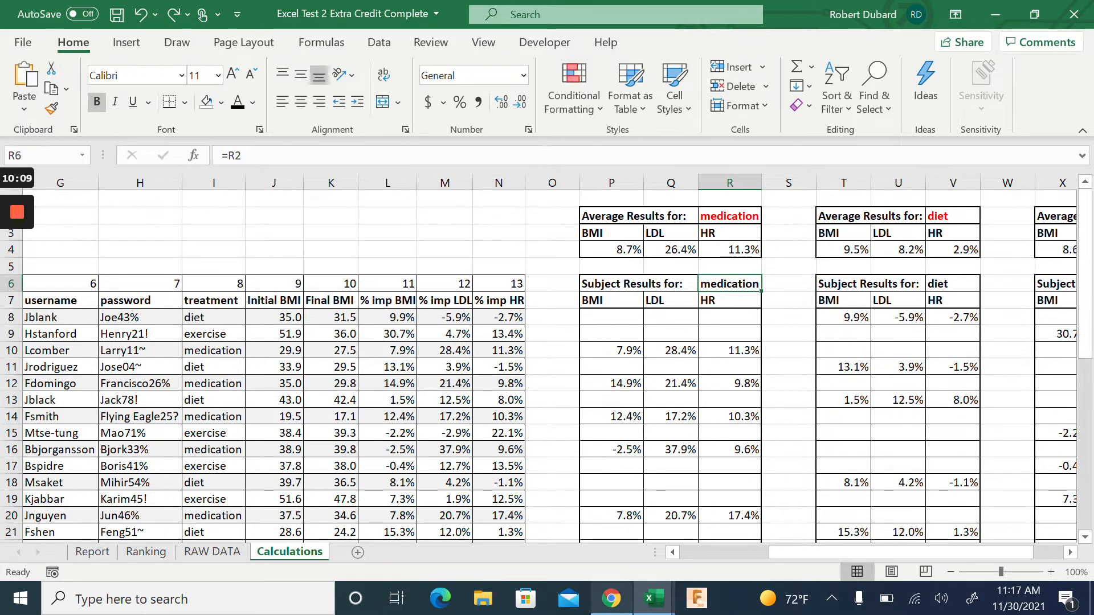
click(611, 233)
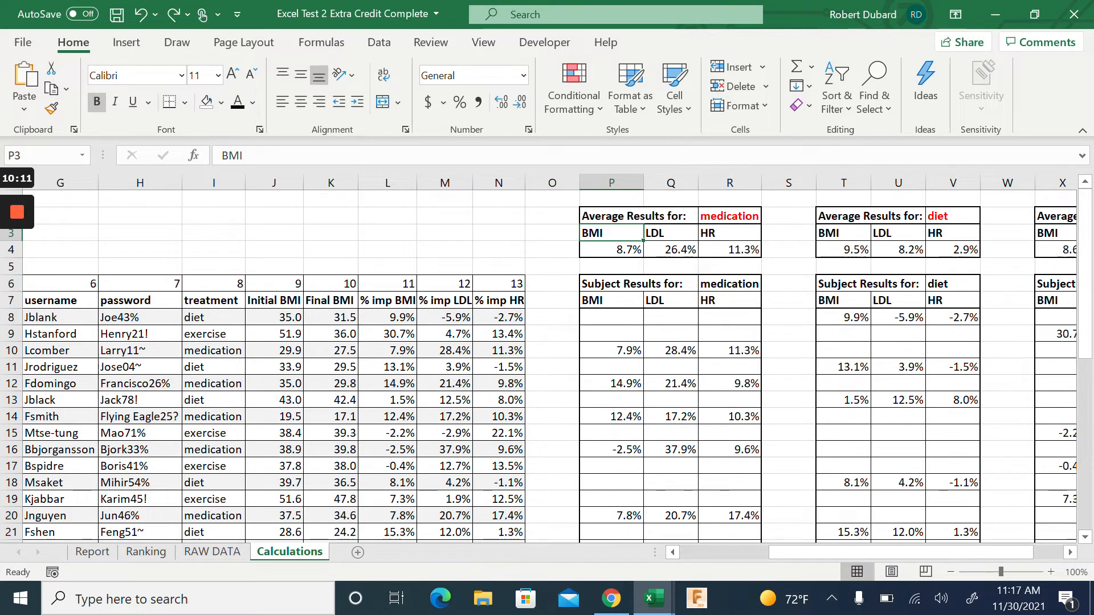
double_click(605, 249)
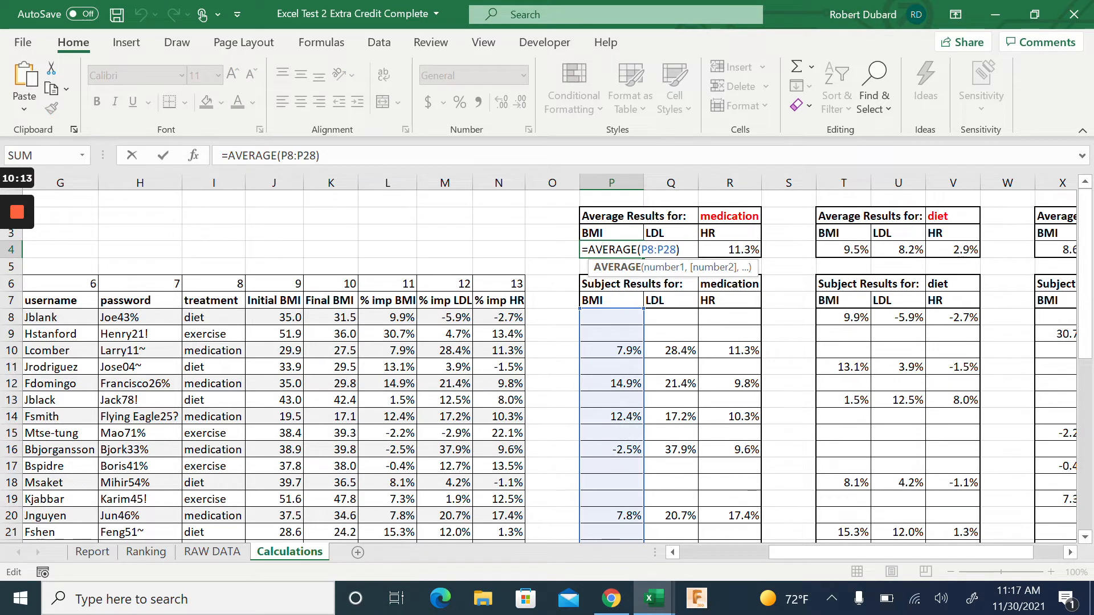
key(Escape)
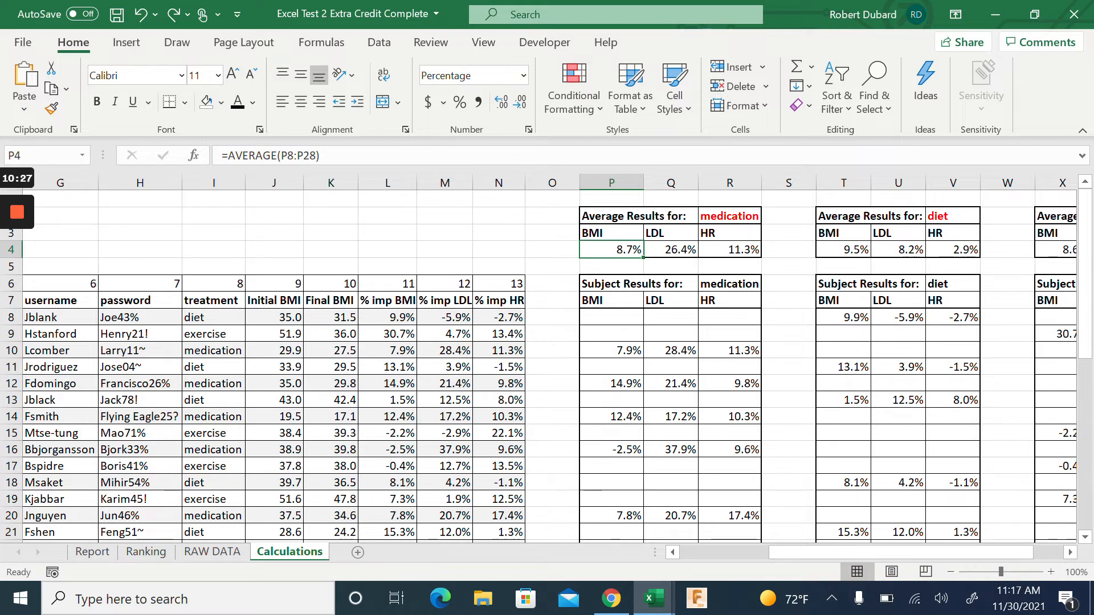
scroll(549, 358, right, 3)
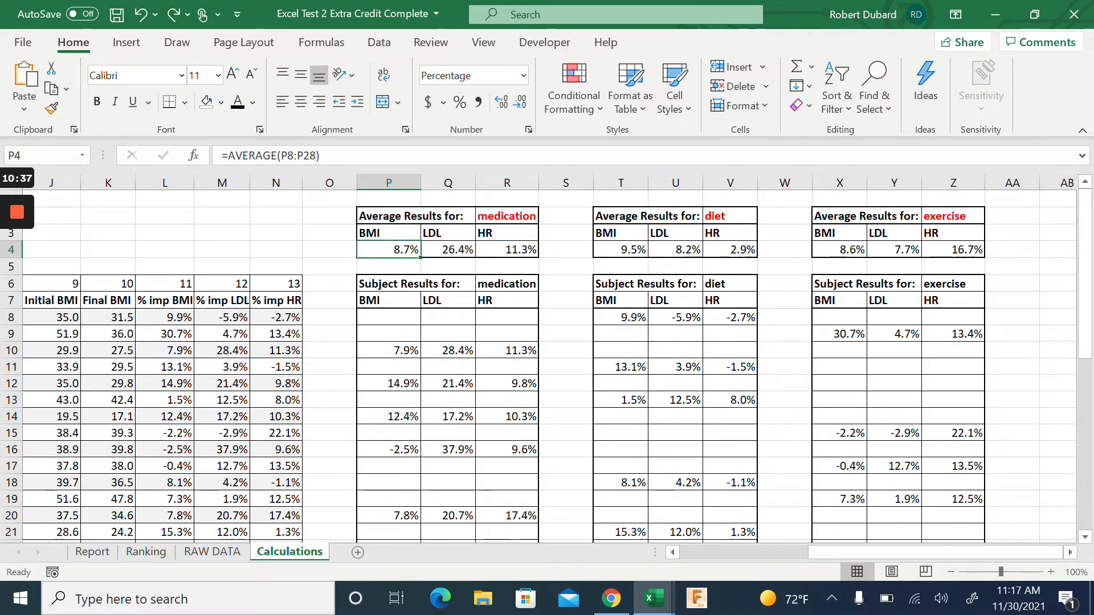
scroll(547, 359, left, 5)
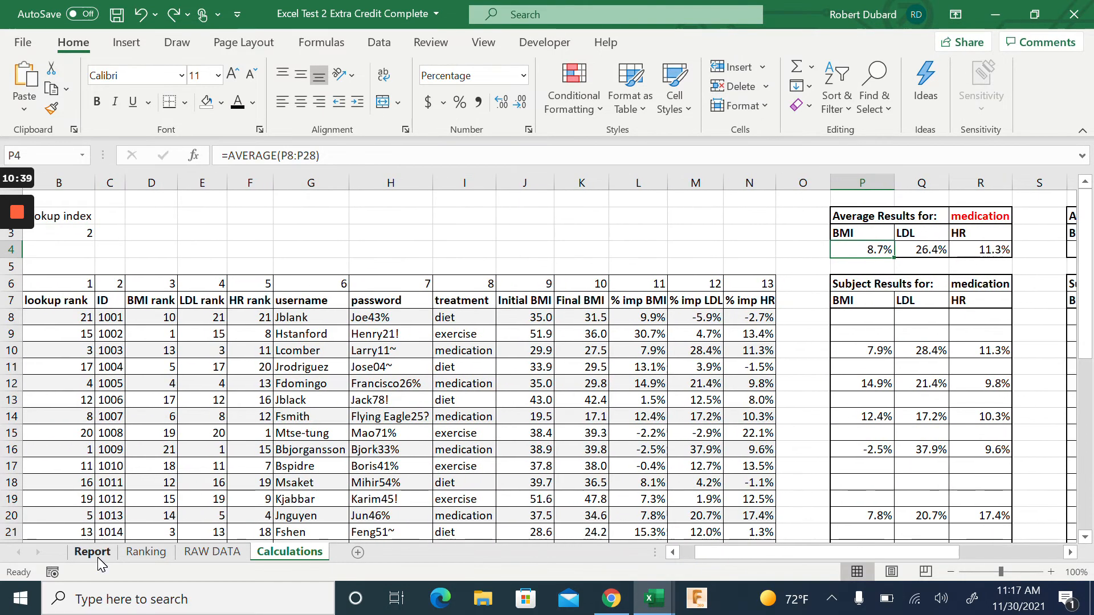
Review the Report's average improvement summary table, then move through Calculations to RAW DATA
click(98, 557)
drag(730, 202, 1014, 388)
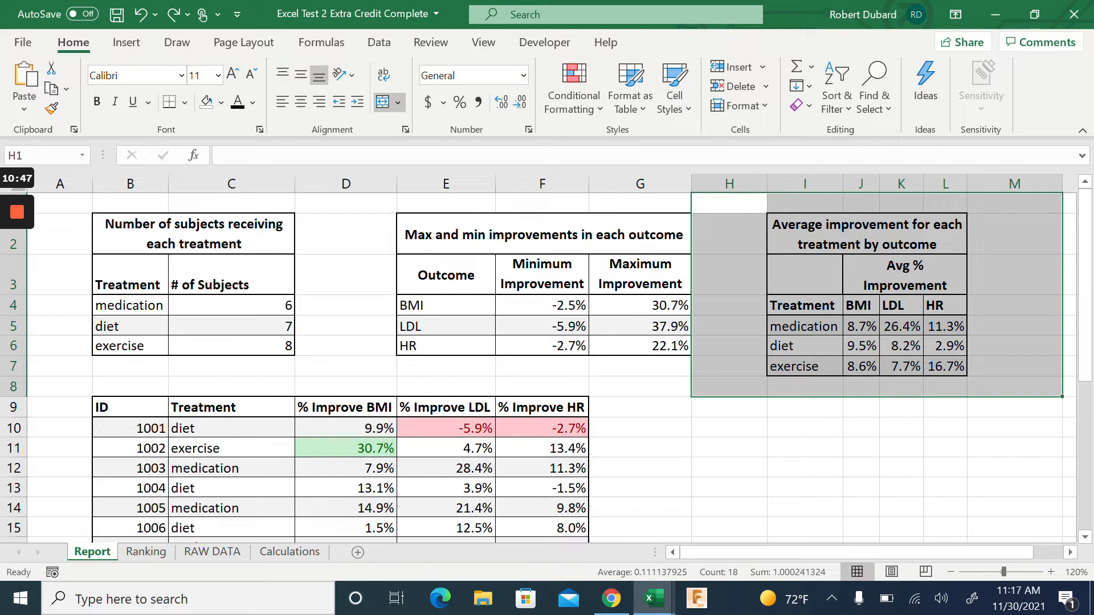
click(805, 488)
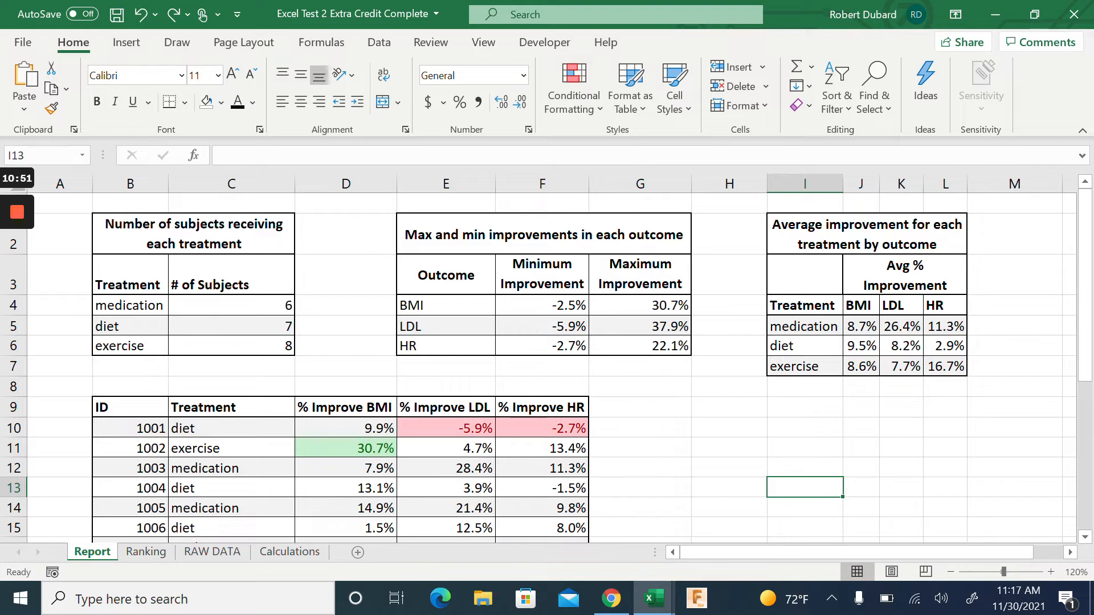
click(290, 551)
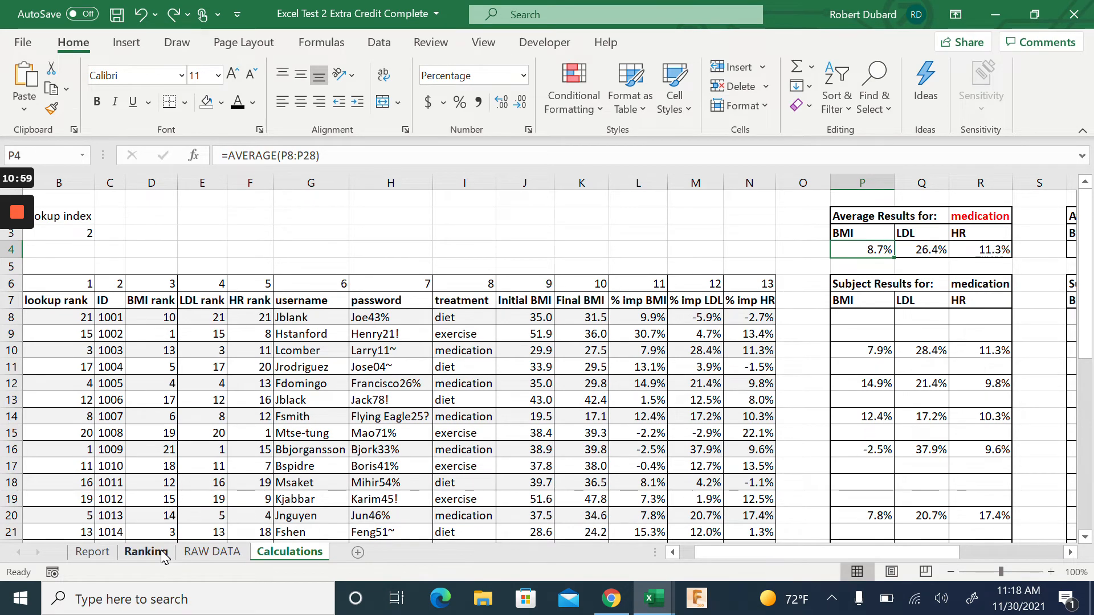
click(224, 561)
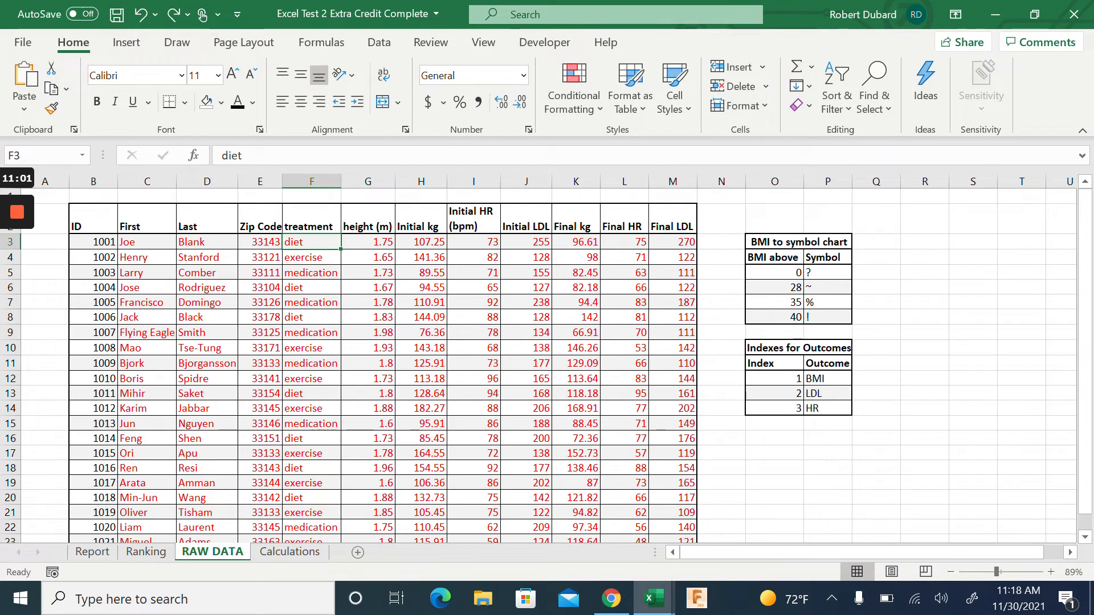
Enter 'medication' as subject 1001's treatment in RAW DATA cell F3
text(meid)
key(BackSpace)
key(BackSpace)
text(ci)
key(BackSpace)
key(BackSpace)
text(dict)
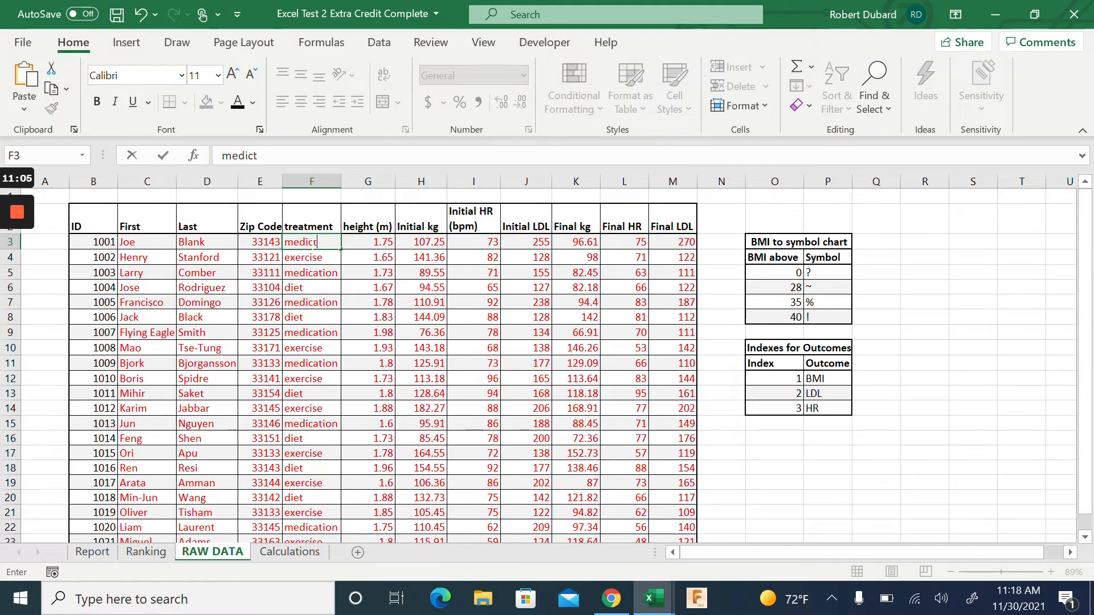
key(BackSpace)
key(BackSpace)
text(cation)
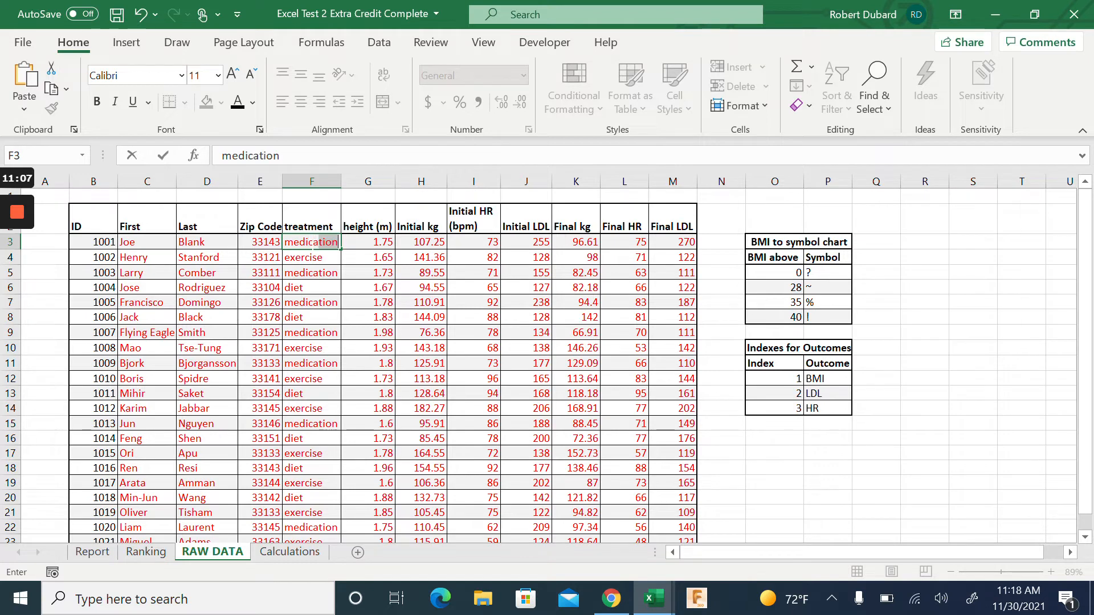
click(877, 469)
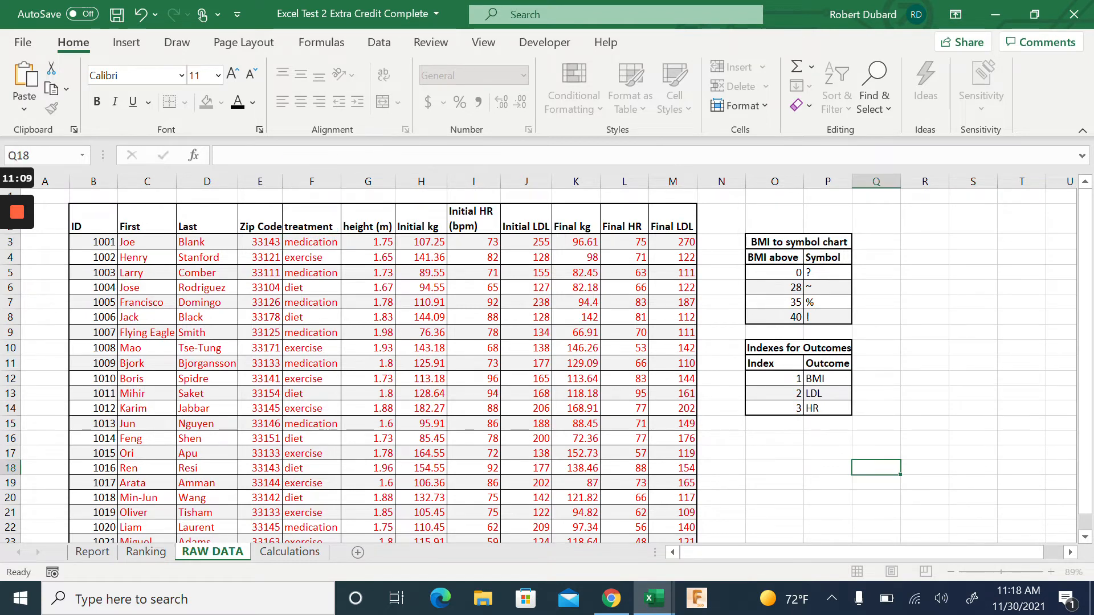
Check the medication averages on Calculations, then undo subject 1001 back to diet
click(283, 559)
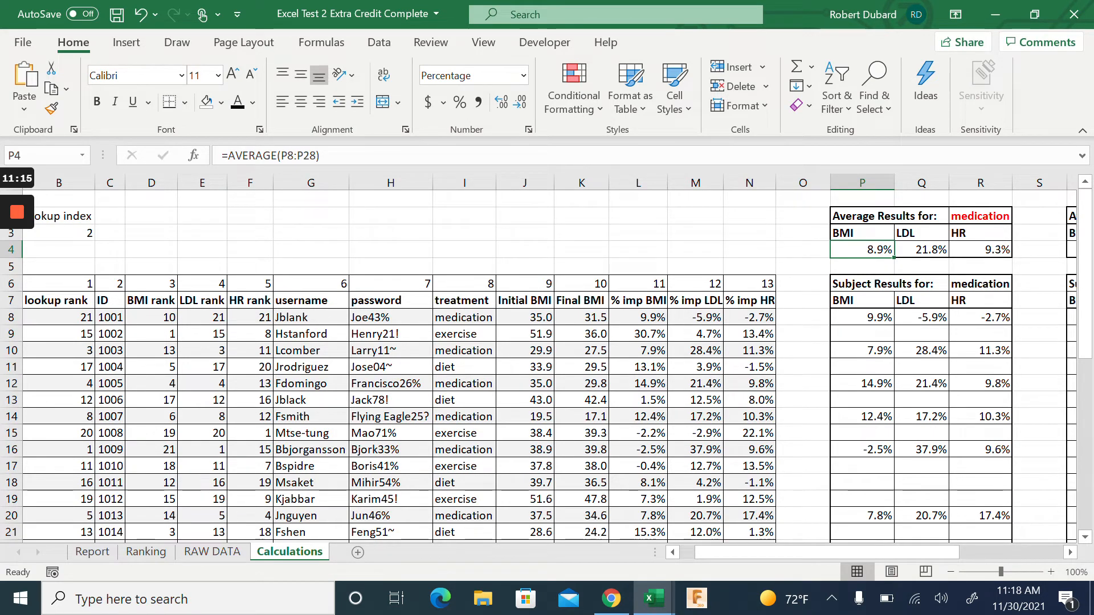
key(ctrl+z)
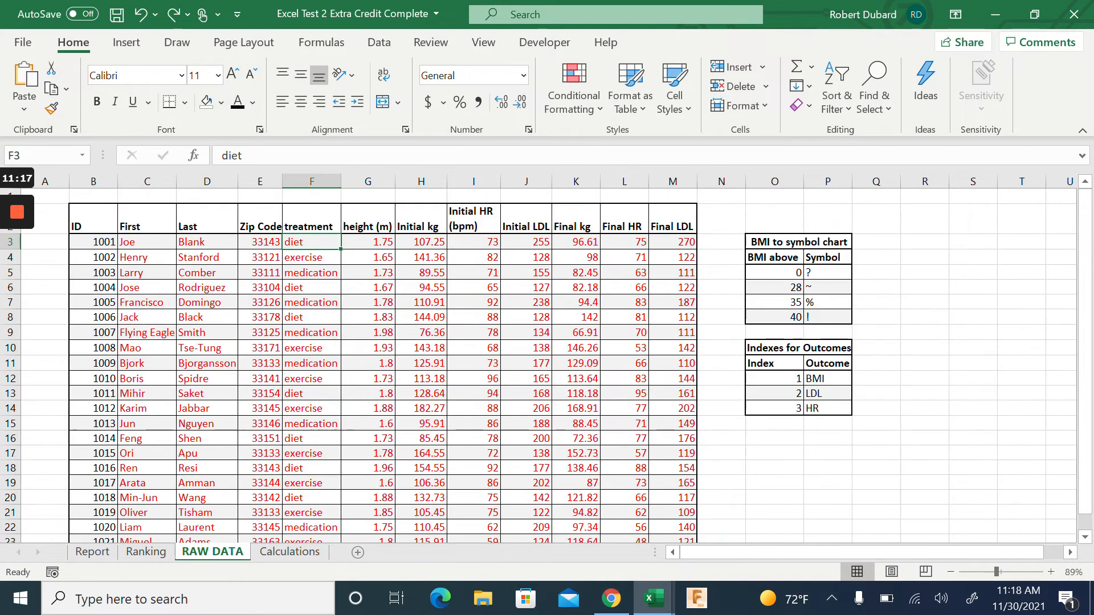
click(288, 554)
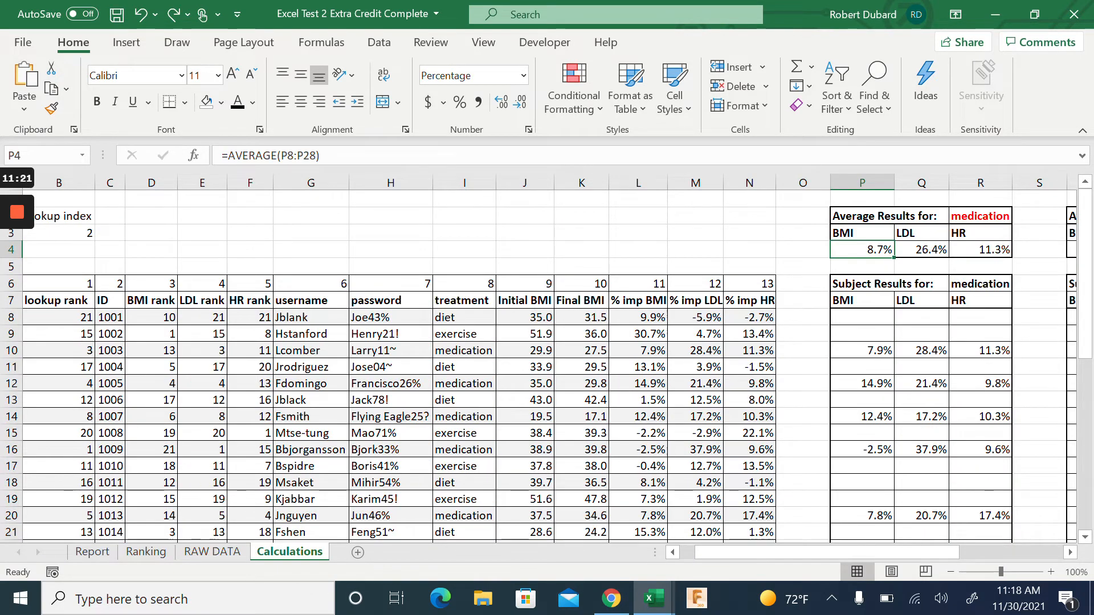
click(749, 233)
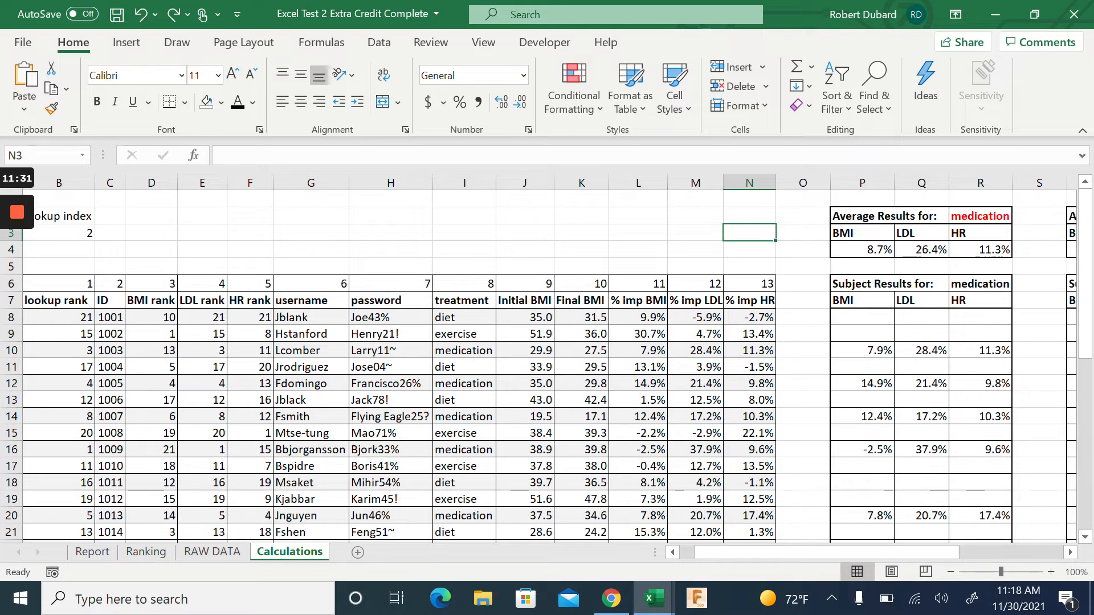
scroll(547, 359, right, 5)
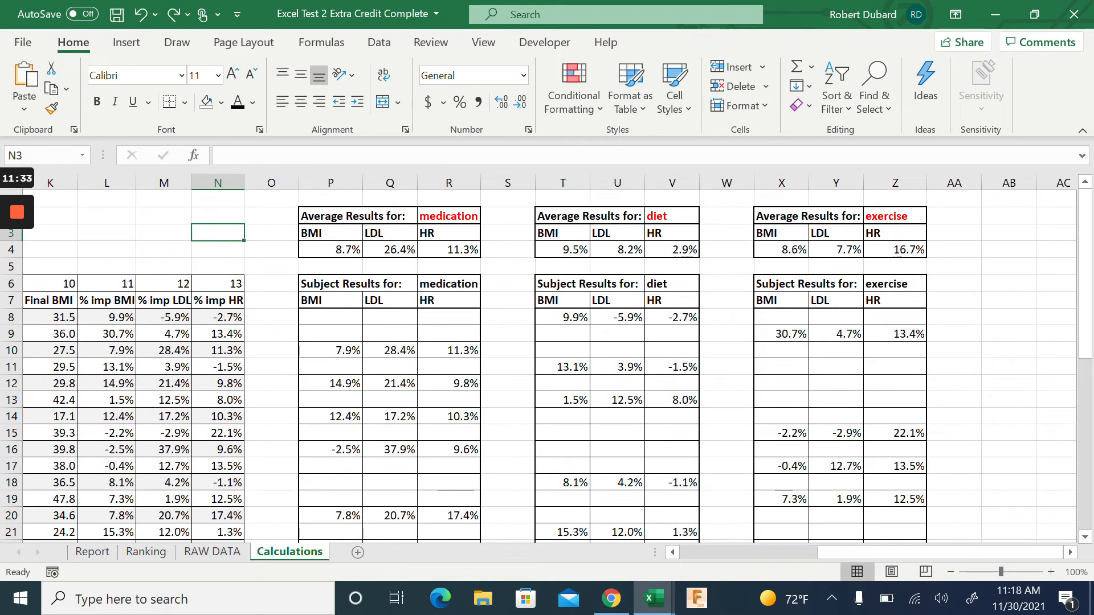
scroll(547, 359, left, 5)
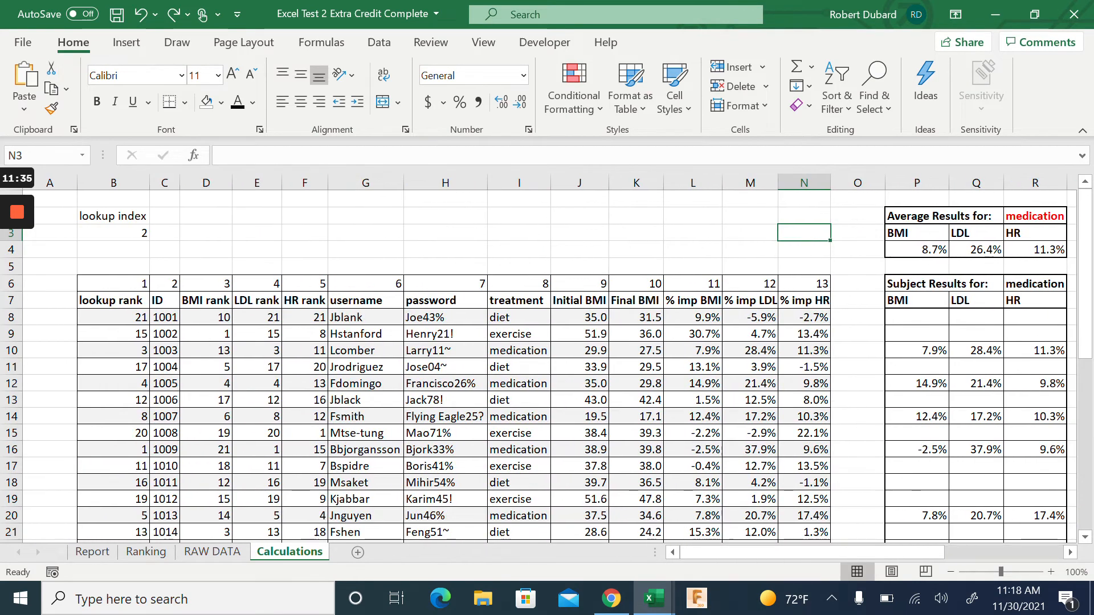
click(113, 183)
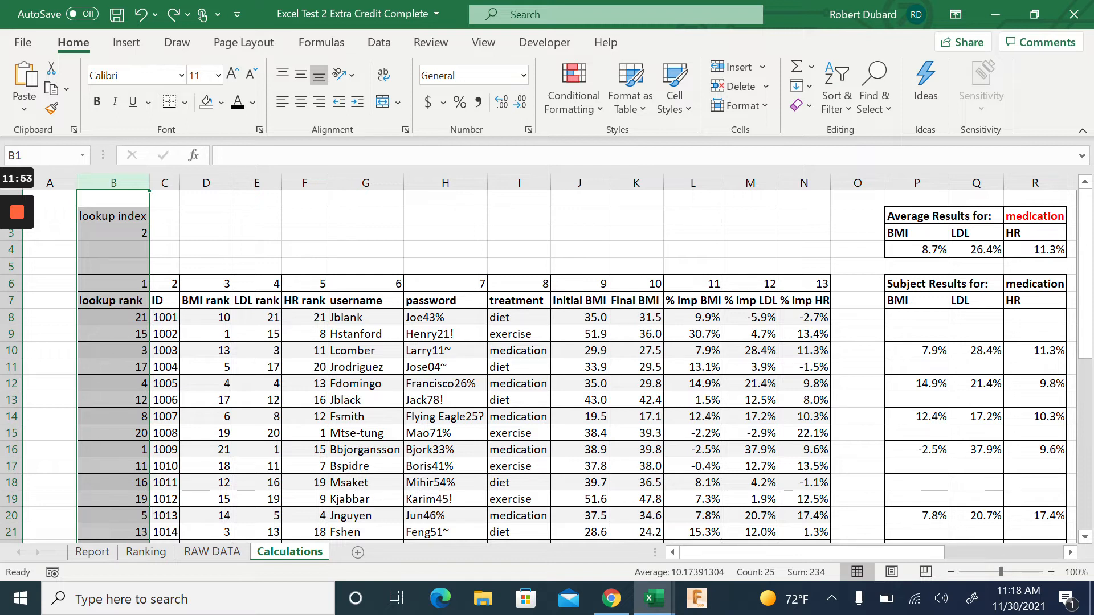
click(113, 233)
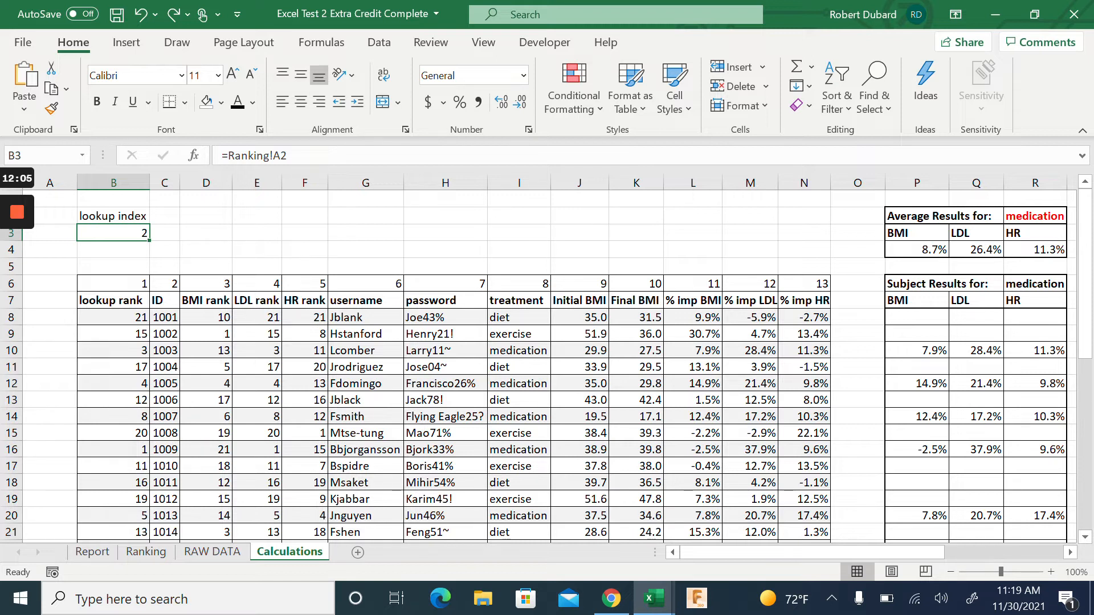
drag(164, 316, 821, 517)
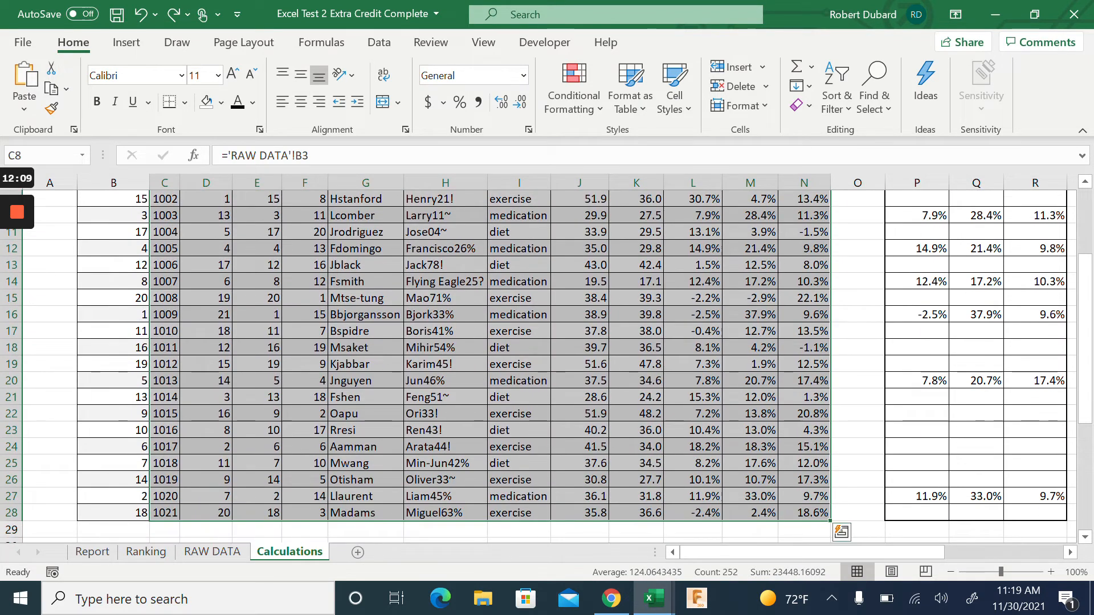
scroll(538, 365, up, 3)
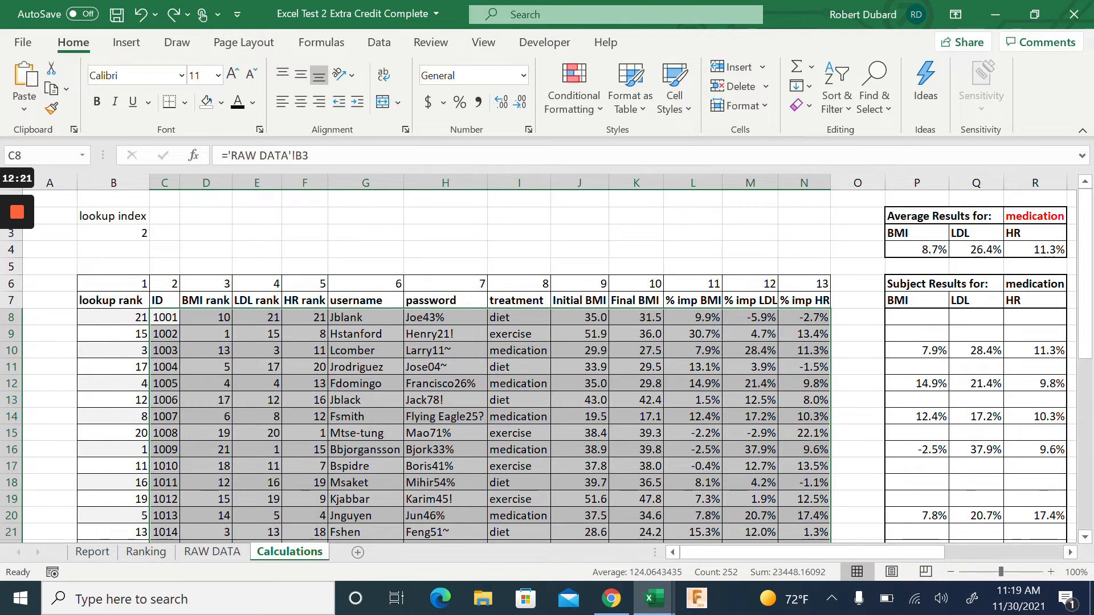
click(113, 233)
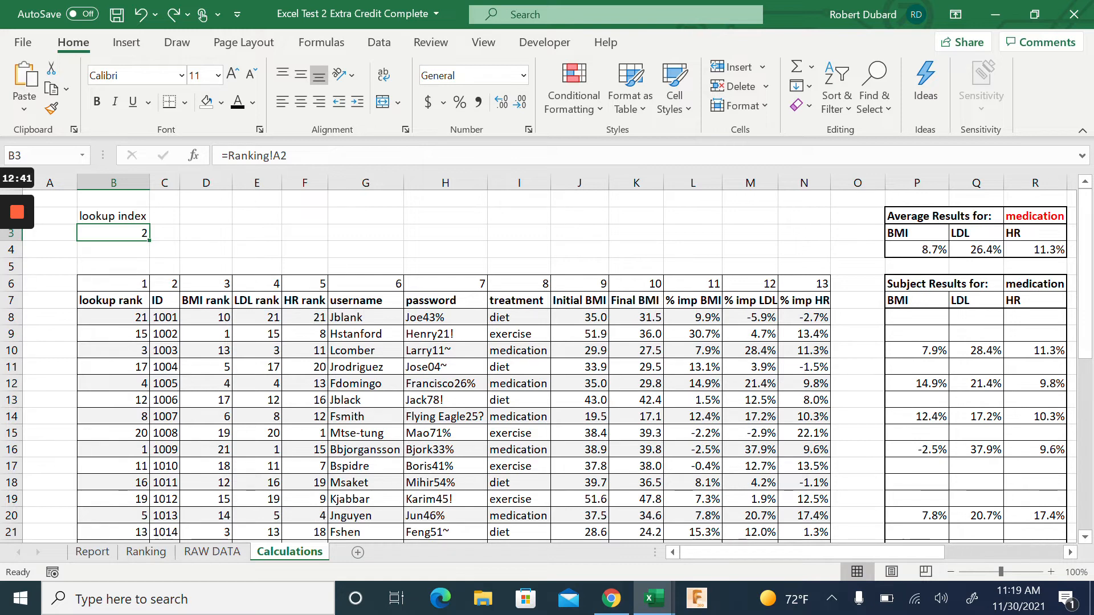
drag(114, 318, 827, 520)
scroll(828, 520, up, 3)
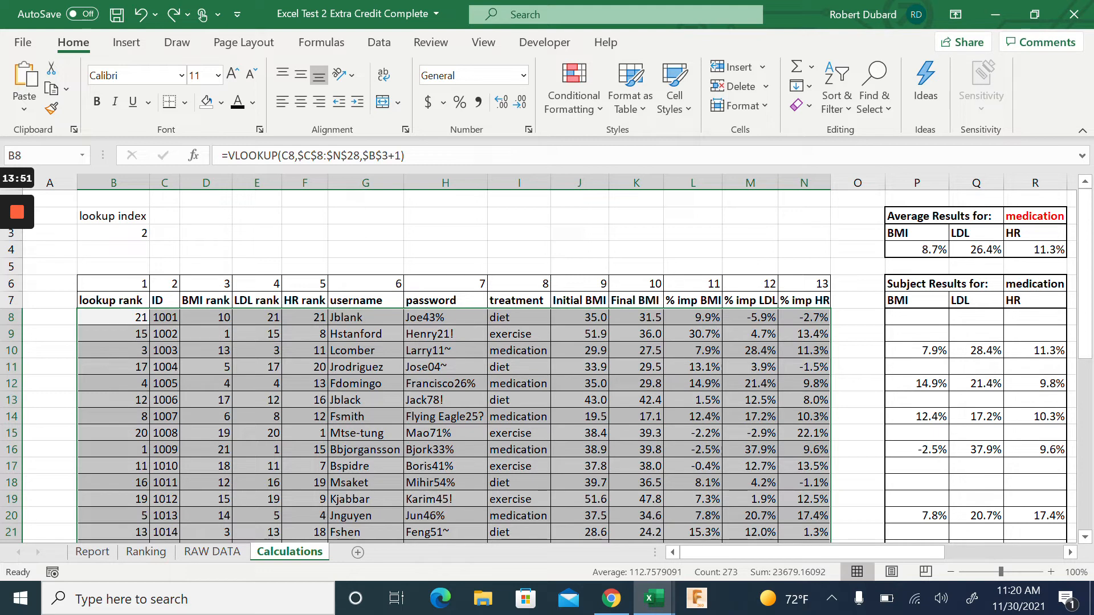
Step the Ranking spinner from LDL to HR and inspect the top ranks in B5:B7
click(365, 232)
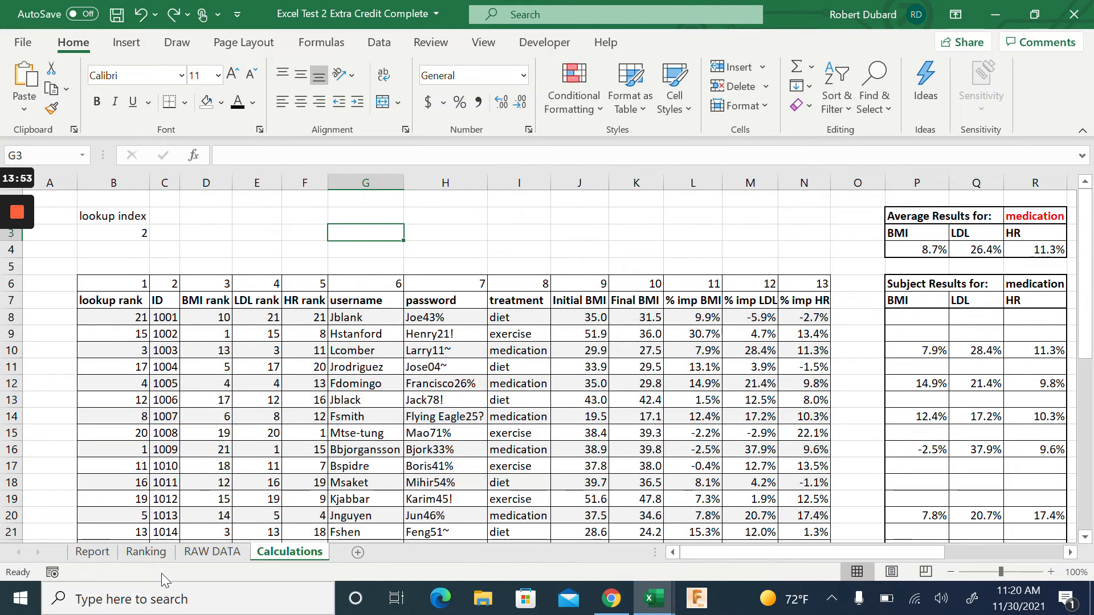
click(146, 551)
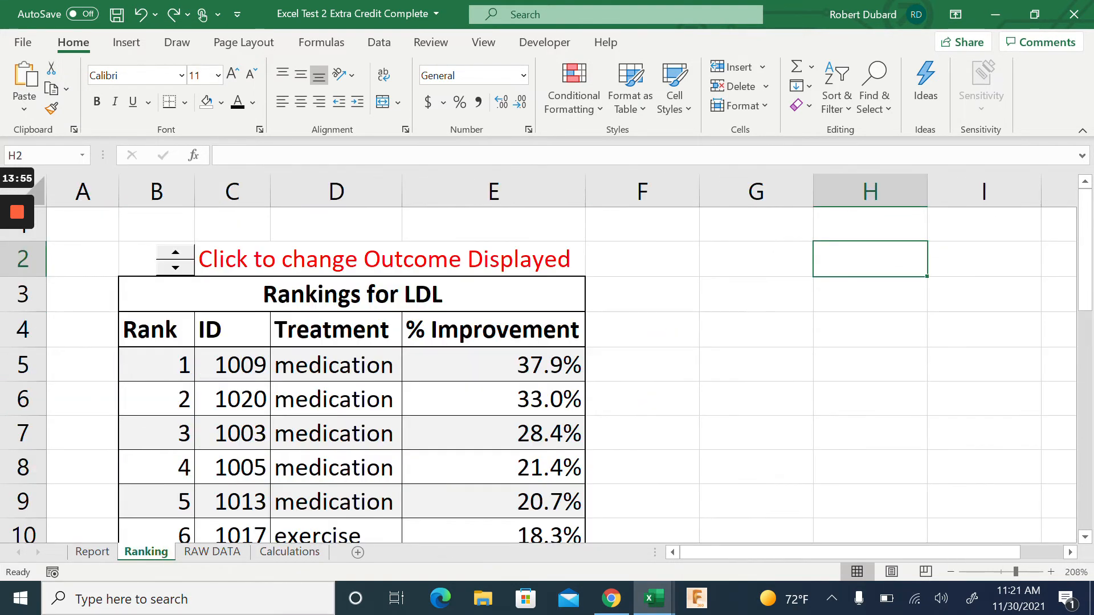
click(179, 258)
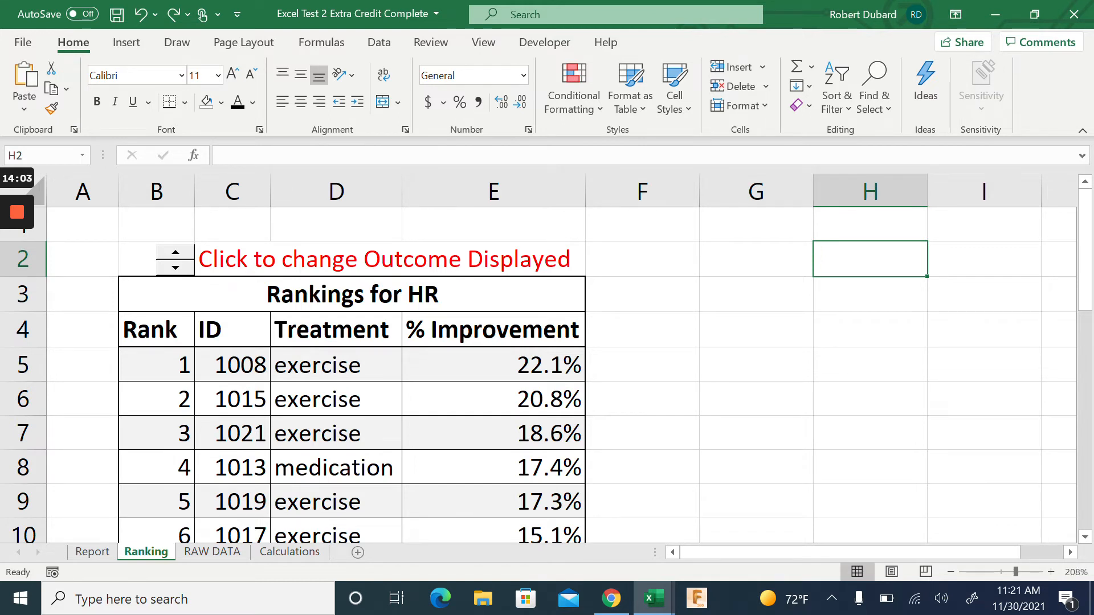
click(157, 365)
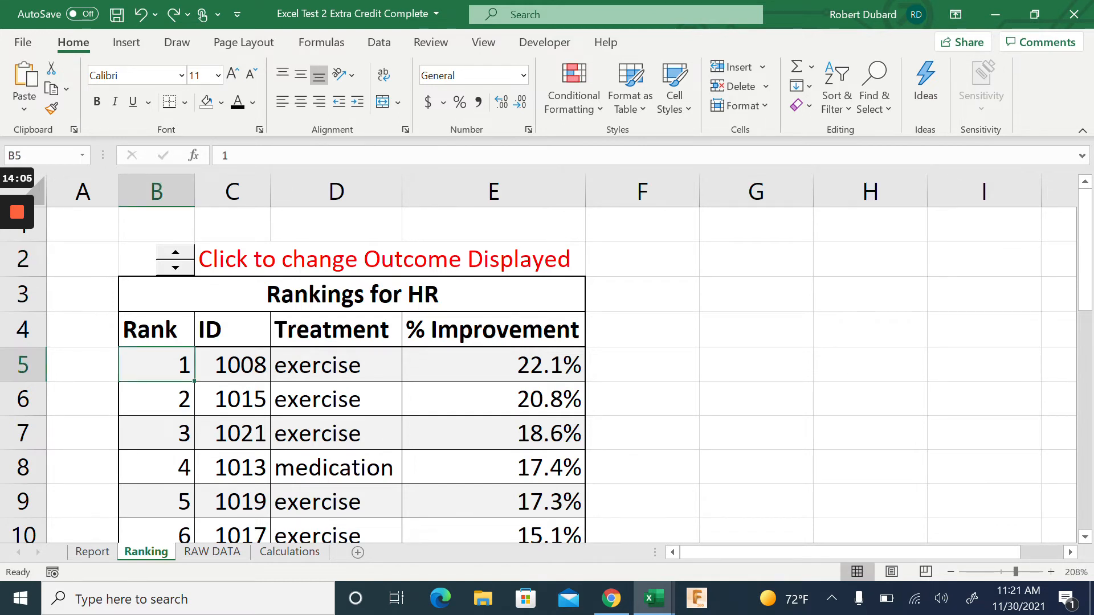
click(156, 399)
Review the HR ranks in B5:B7 and the lookup table on the Calculations sheet
click(156, 433)
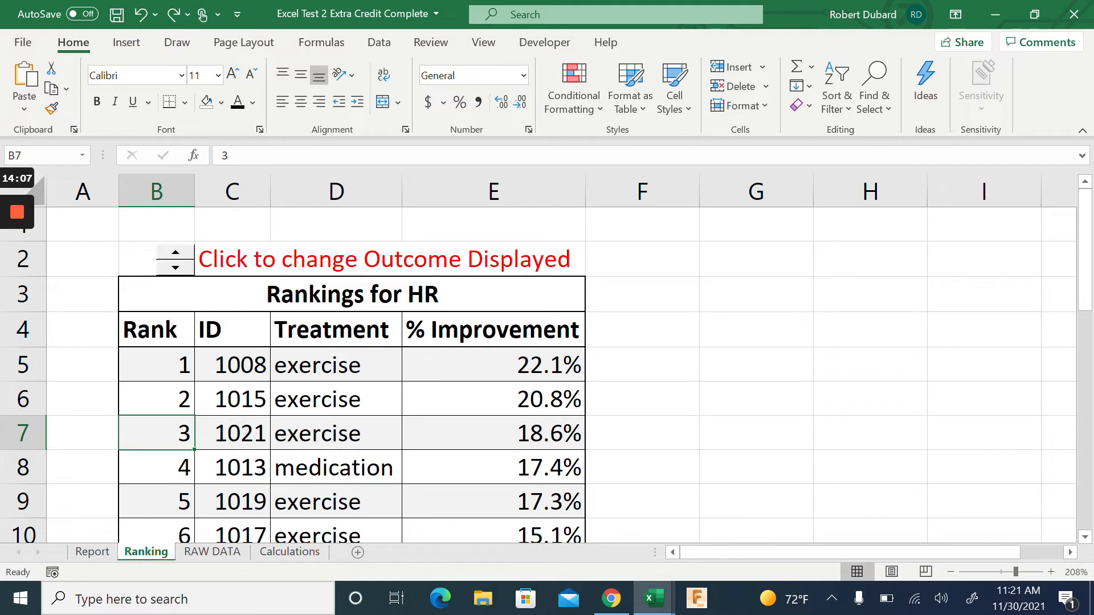
click(157, 366)
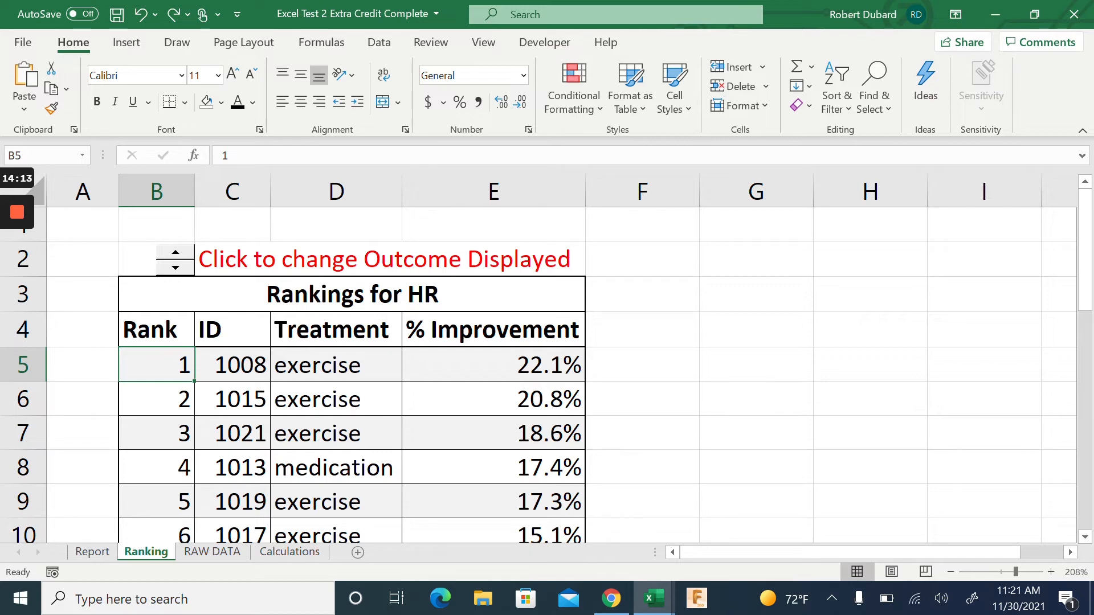
click(291, 552)
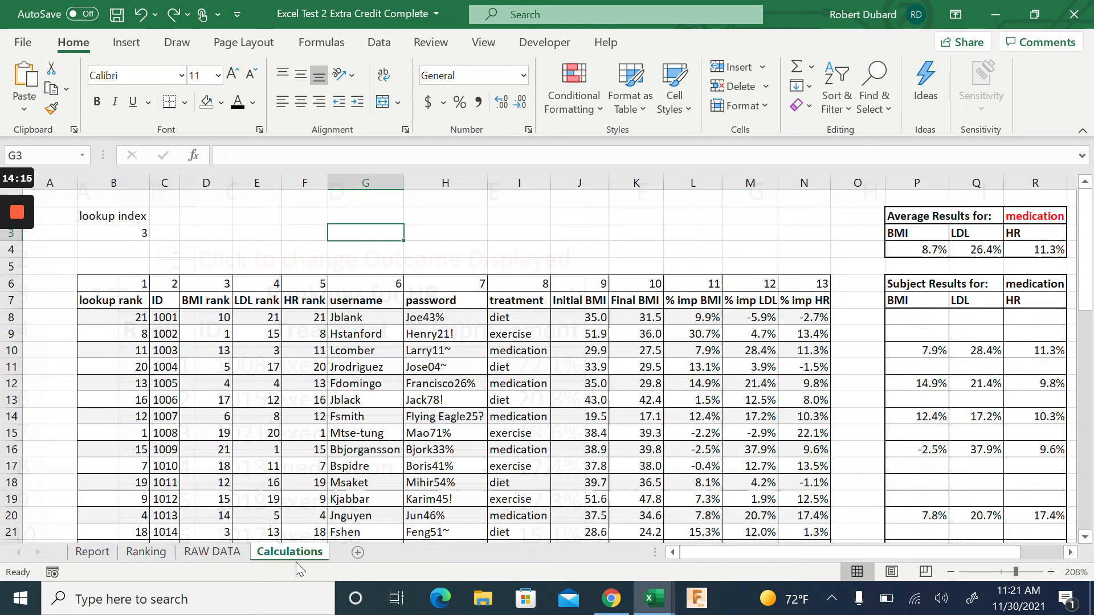
drag(113, 317, 804, 513)
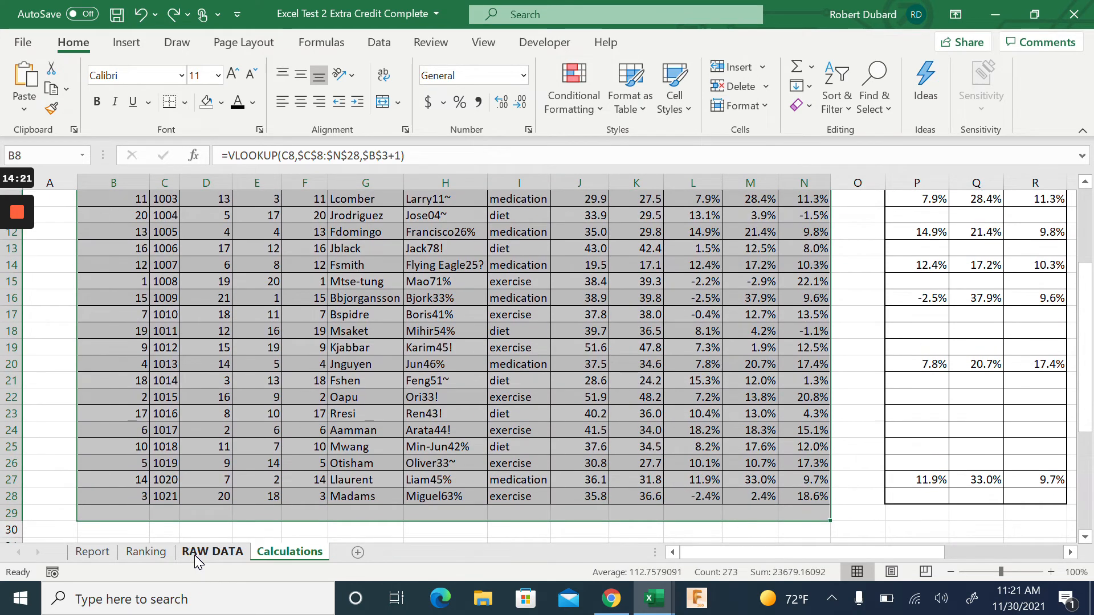
click(131, 555)
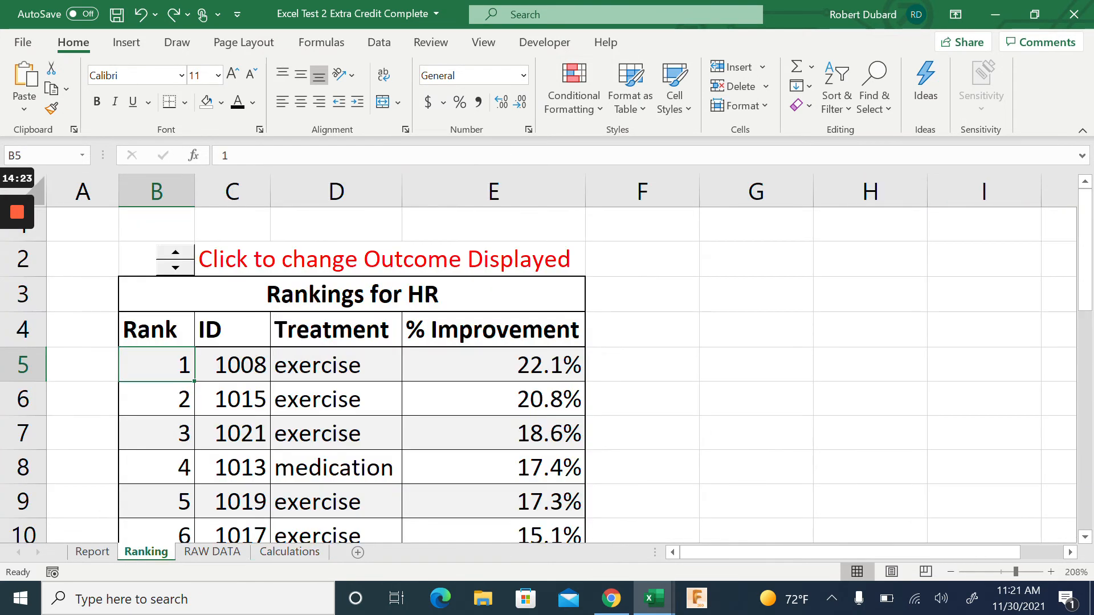
click(286, 550)
scroll(539, 359, up, 4)
scroll(538, 359, down, 1)
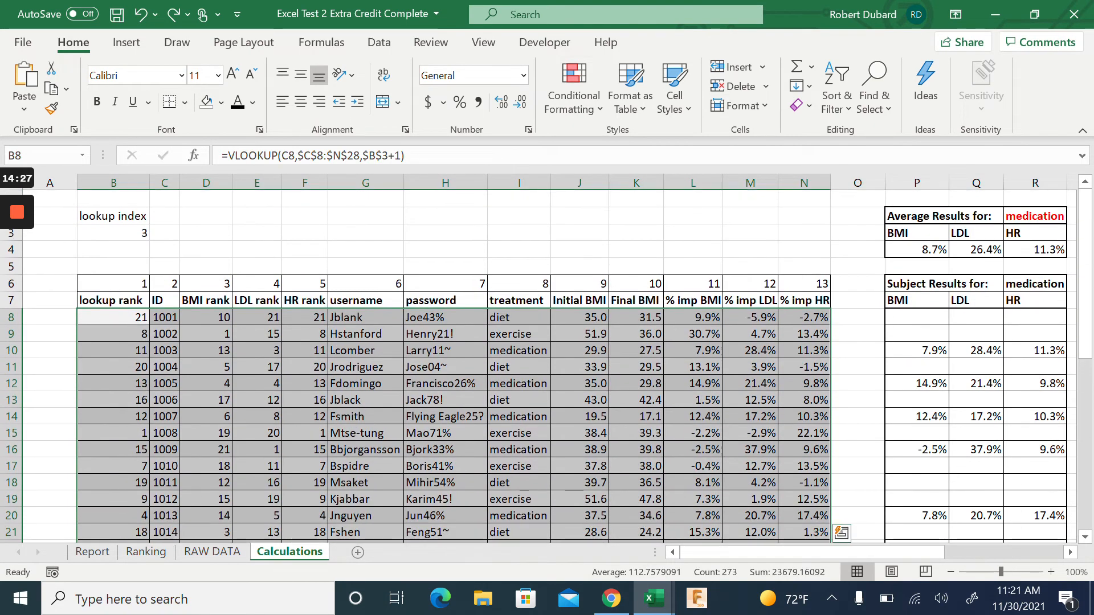
click(257, 233)
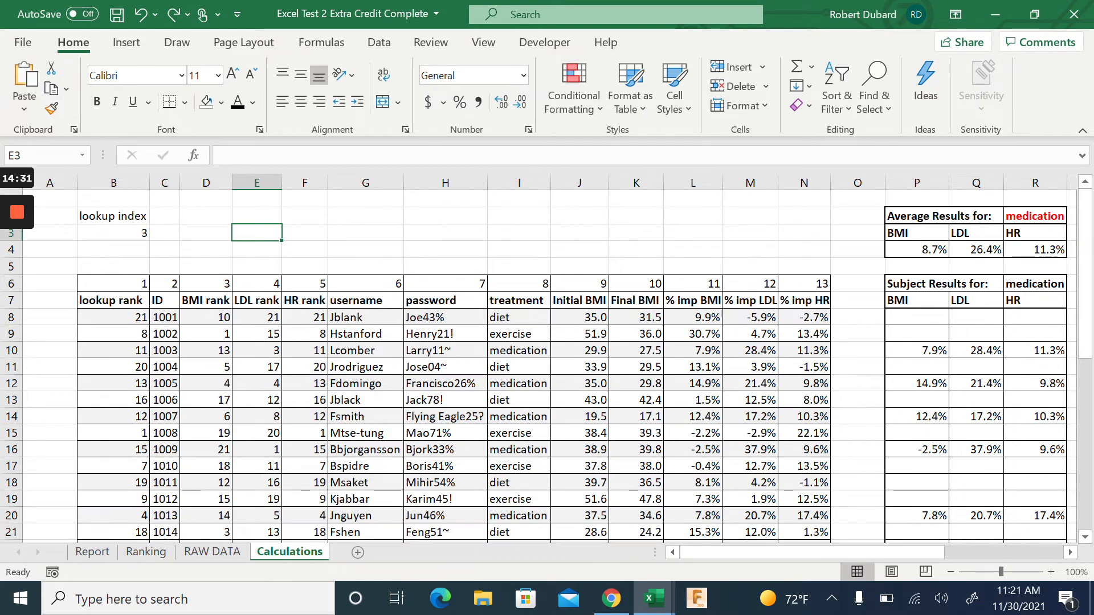
Step the spinner from HR to BMI to LDL, checking the Calculations lookup index each time
click(222, 551)
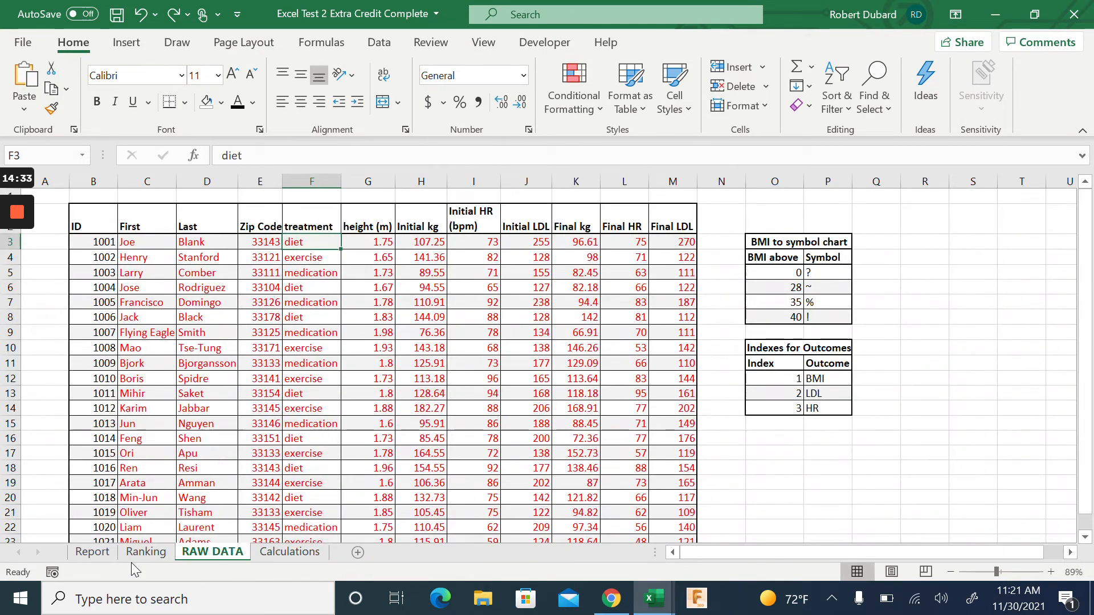
click(143, 559)
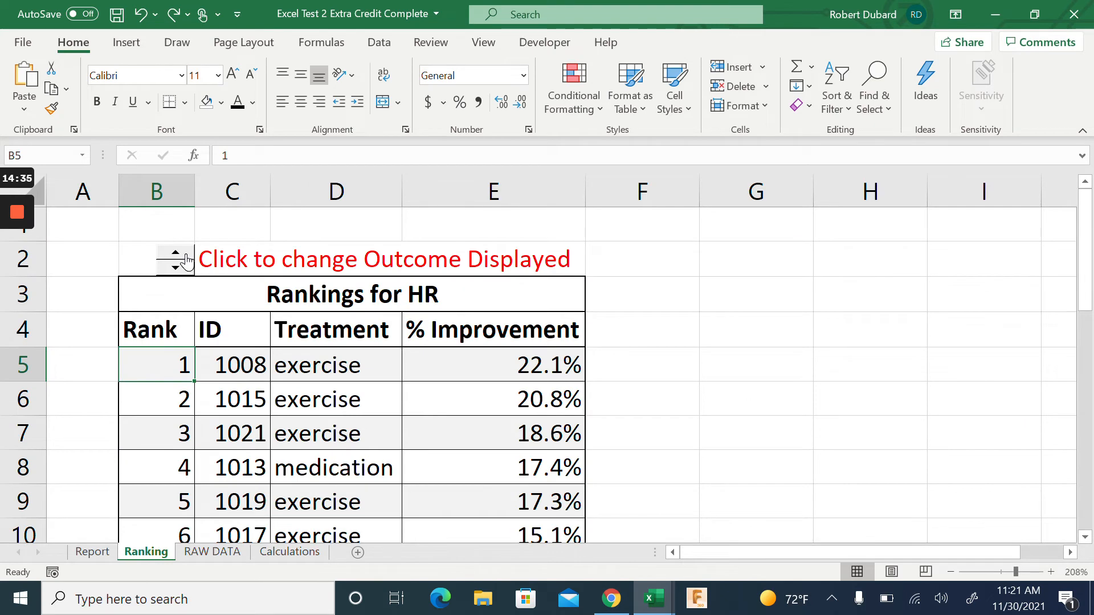
click(186, 261)
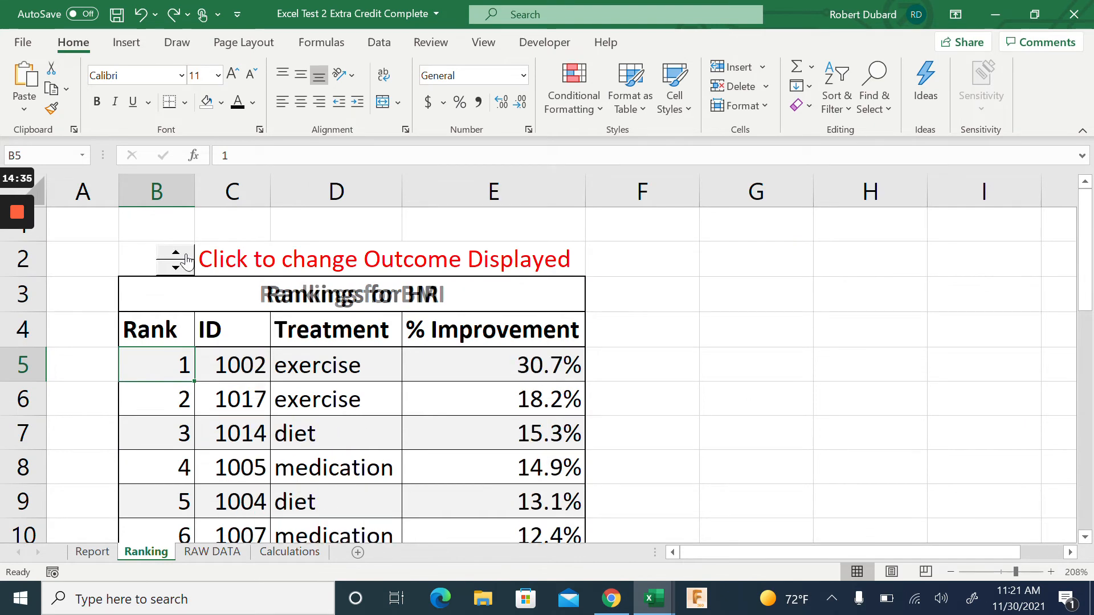
click(307, 556)
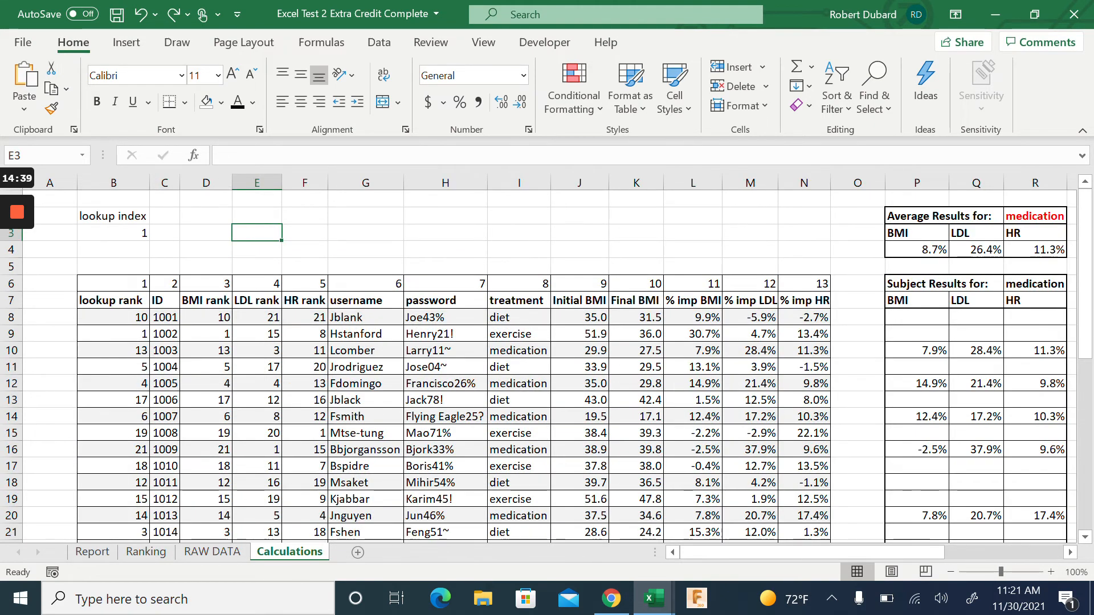
click(147, 552)
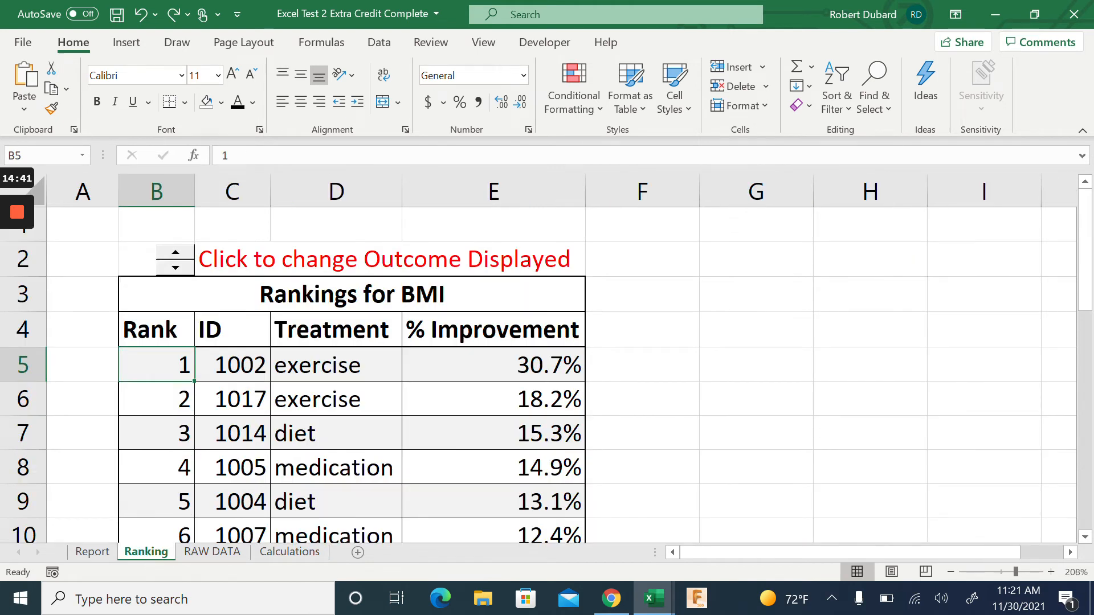
click(184, 252)
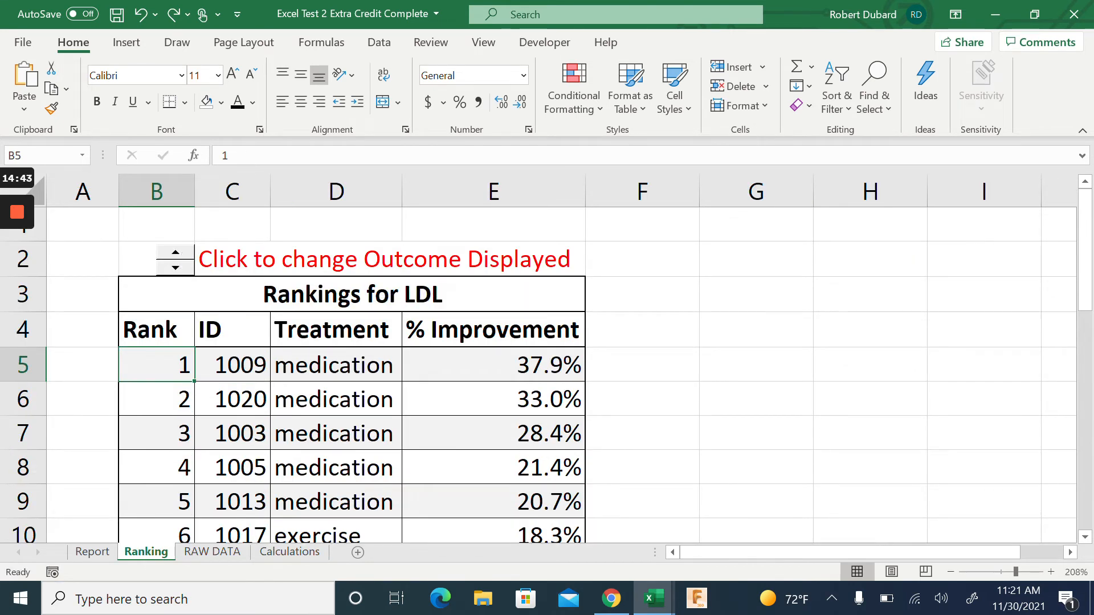
click(302, 554)
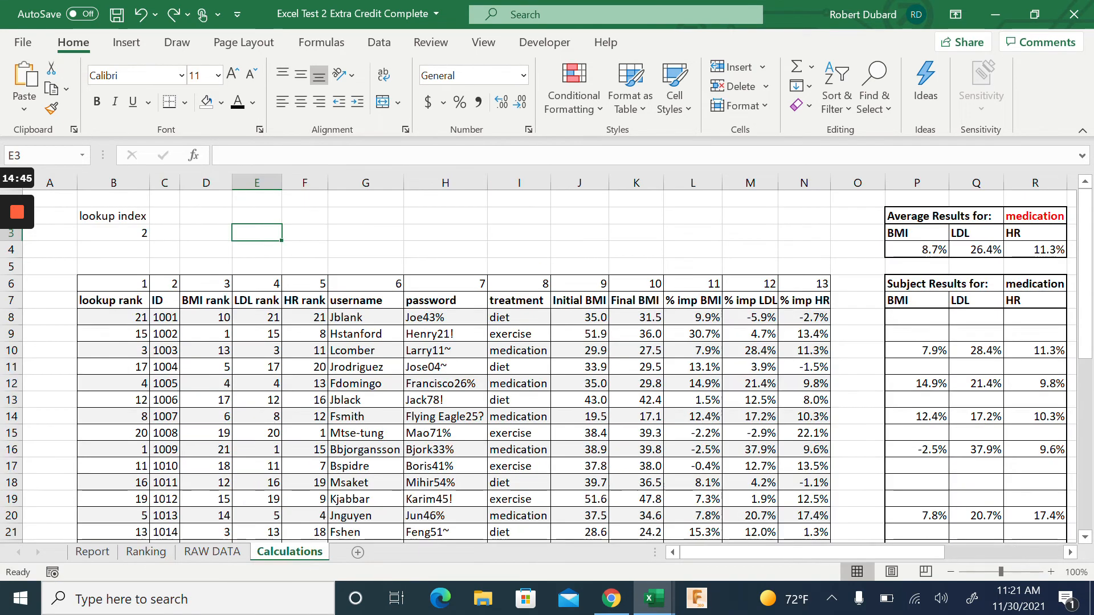
click(160, 554)
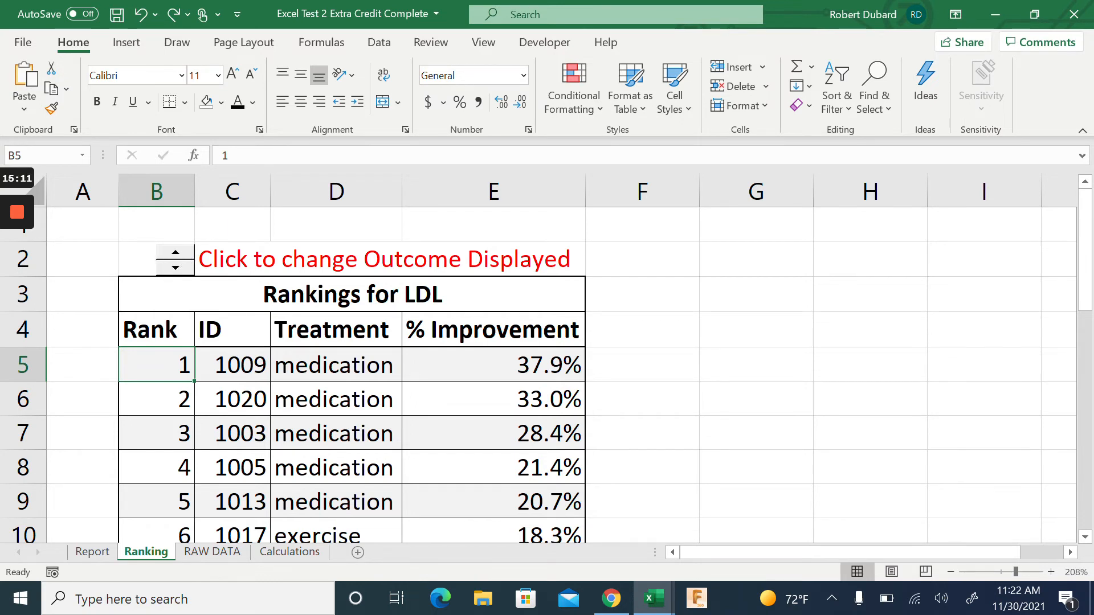
Cycle the Ranking spinner repeatedly through the BMI, LDL and HR outcomes
click(176, 253)
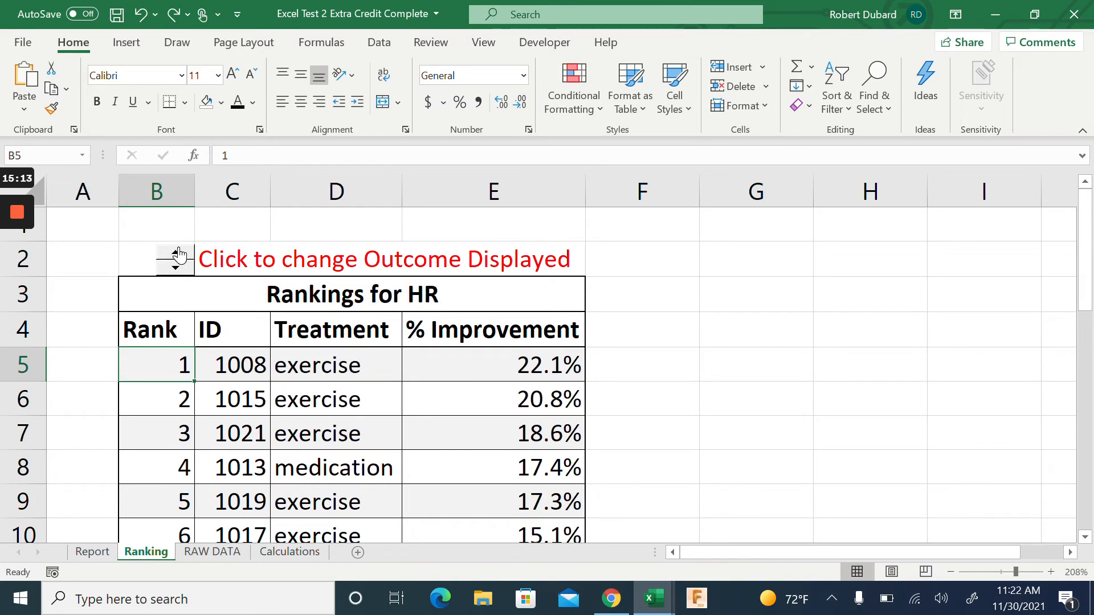
click(177, 252)
click(177, 253)
click(176, 253)
click(177, 253)
click(177, 253)
click(176, 253)
click(178, 253)
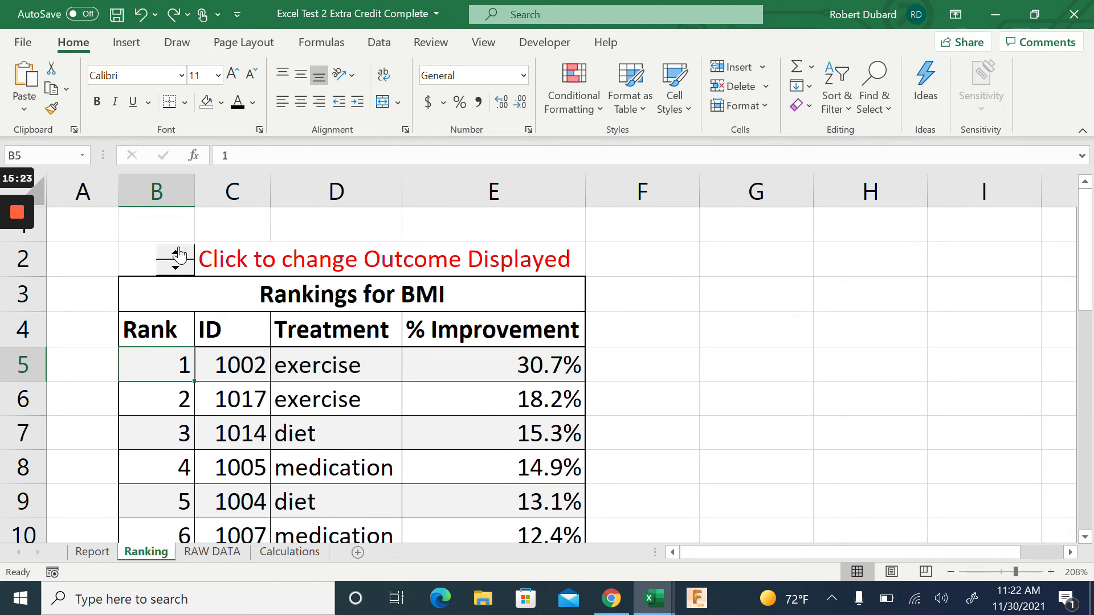
click(177, 253)
click(177, 253)
click(177, 253)
click(178, 253)
click(177, 253)
click(178, 253)
Step the rankings forward and back through LDL, HR and BMI, ending on BMI, then show Report
click(177, 254)
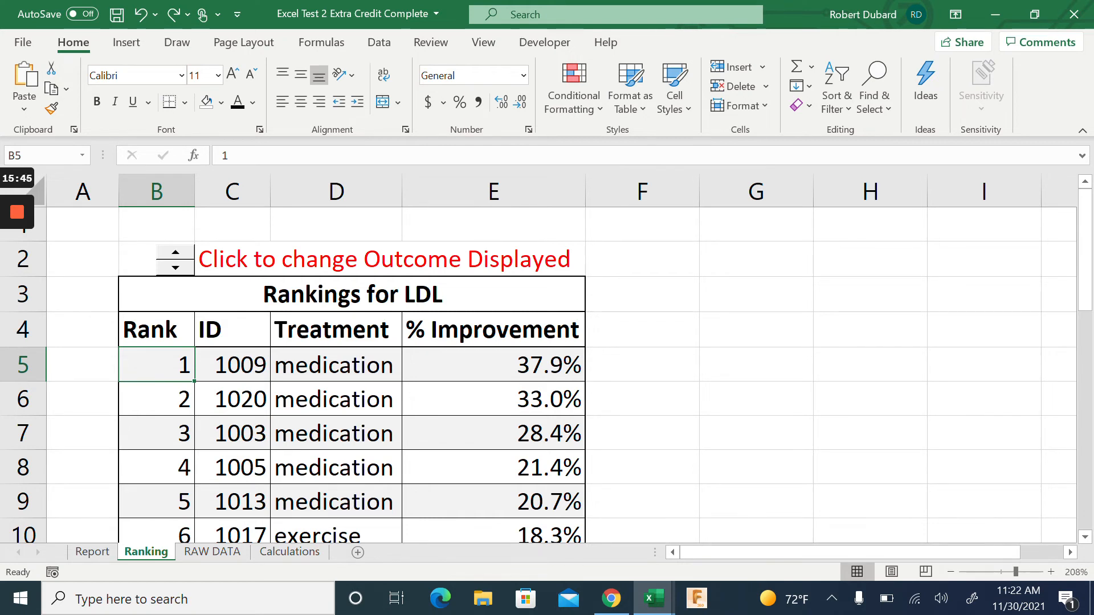
click(175, 253)
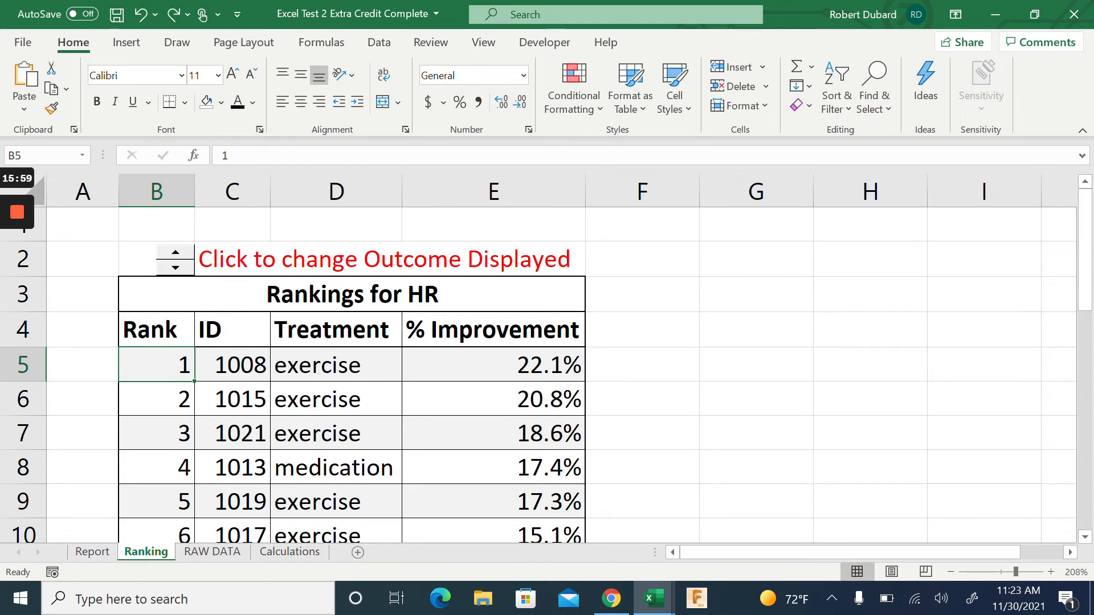
click(187, 258)
click(180, 265)
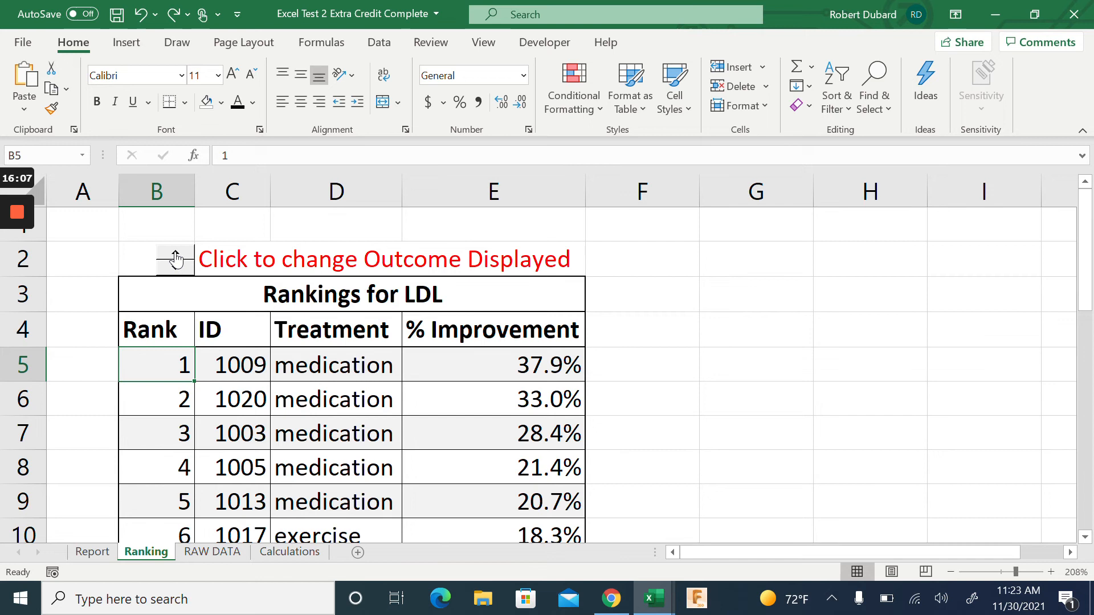
click(176, 255)
click(176, 256)
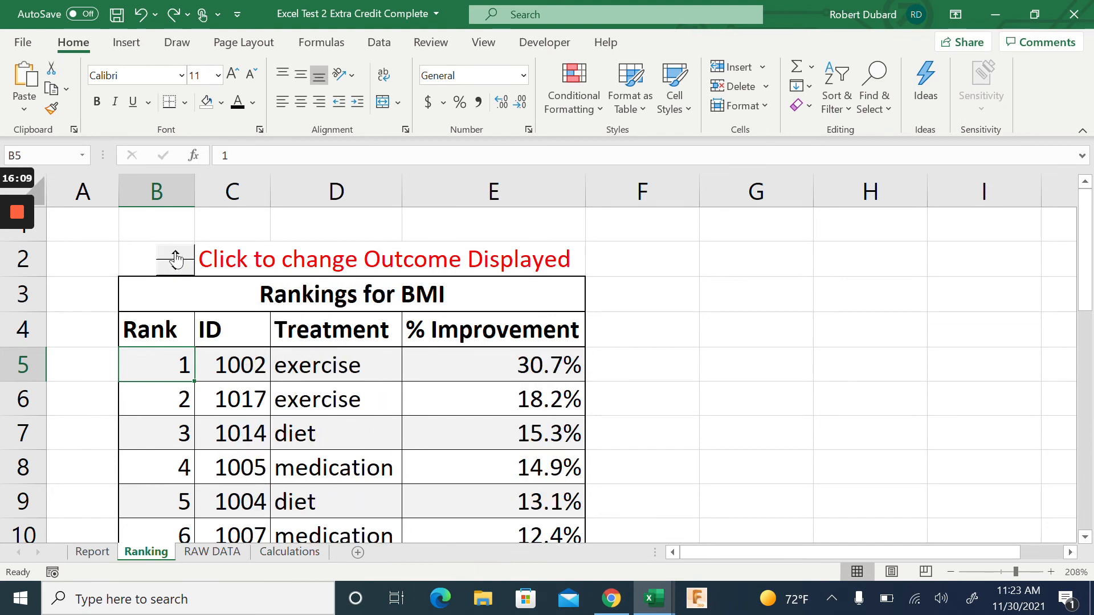
click(180, 267)
click(179, 266)
click(179, 267)
click(179, 267)
click(179, 266)
click(178, 266)
click(93, 552)
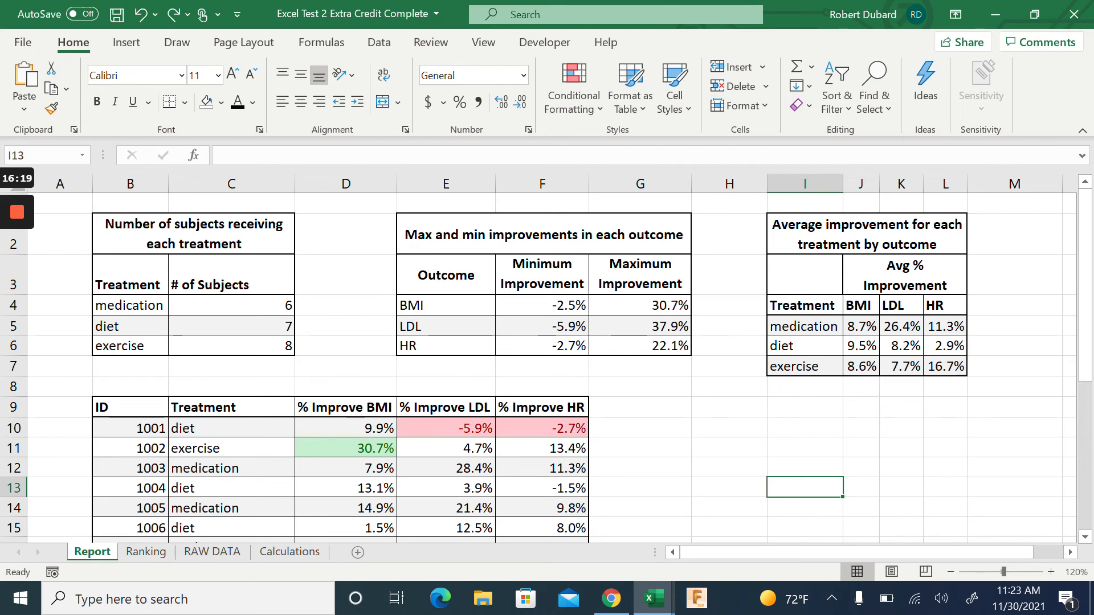
Look over the Ranking, RAW DATA and Calculations sheets, then cycle the spinner back to BMI
click(148, 555)
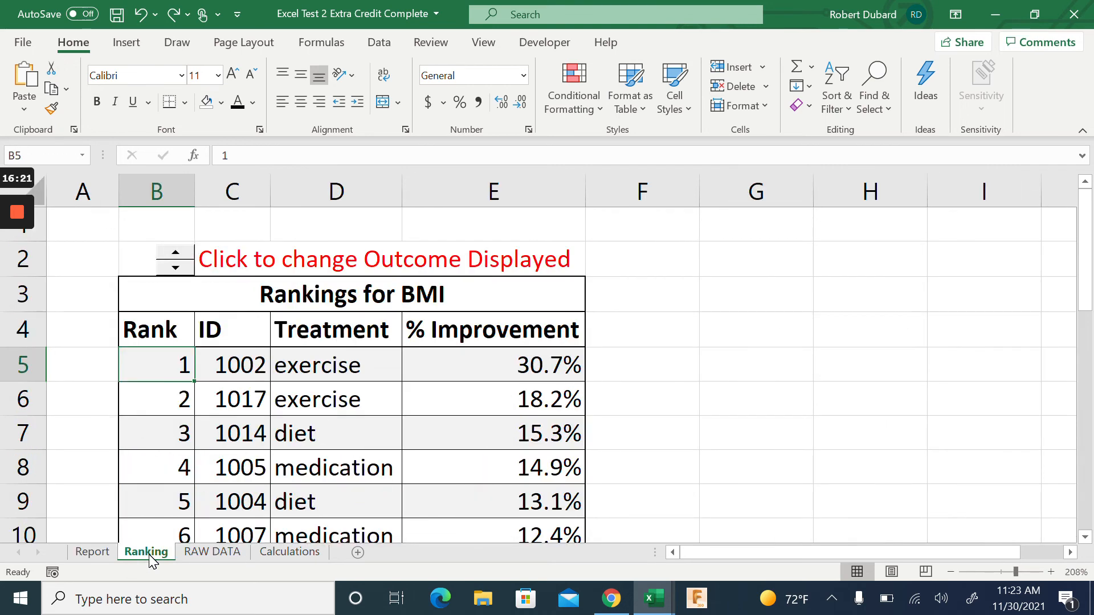
click(202, 557)
click(302, 551)
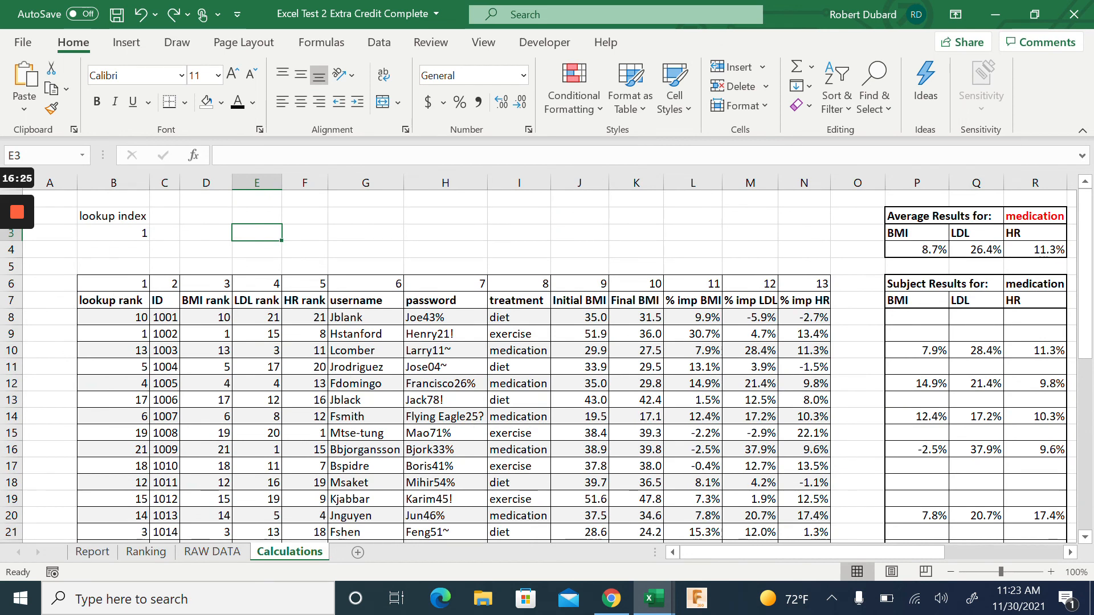
click(145, 558)
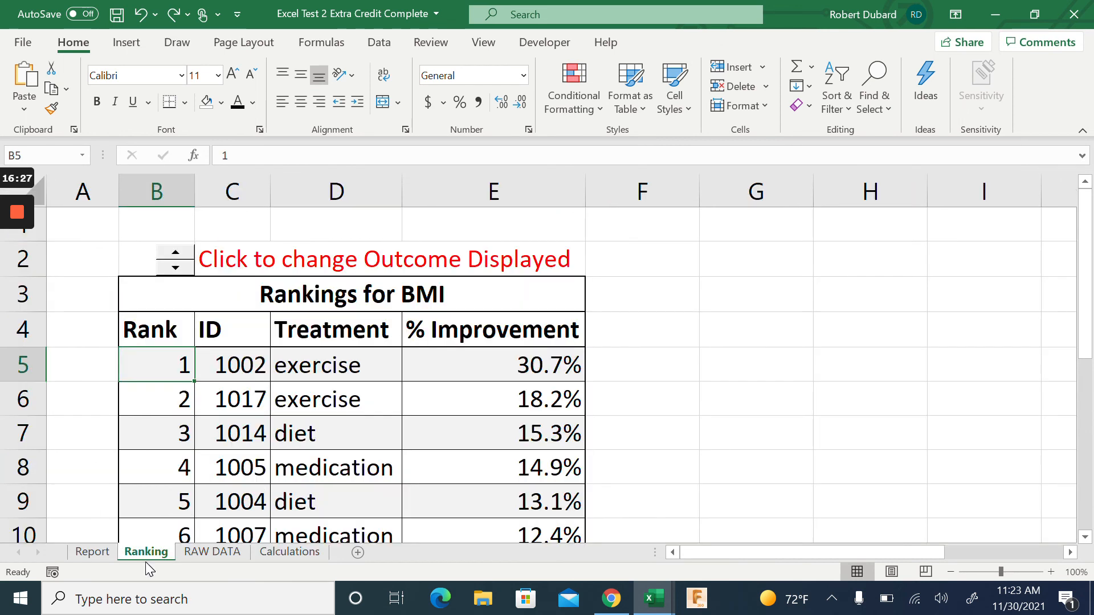
click(183, 257)
click(182, 258)
click(182, 257)
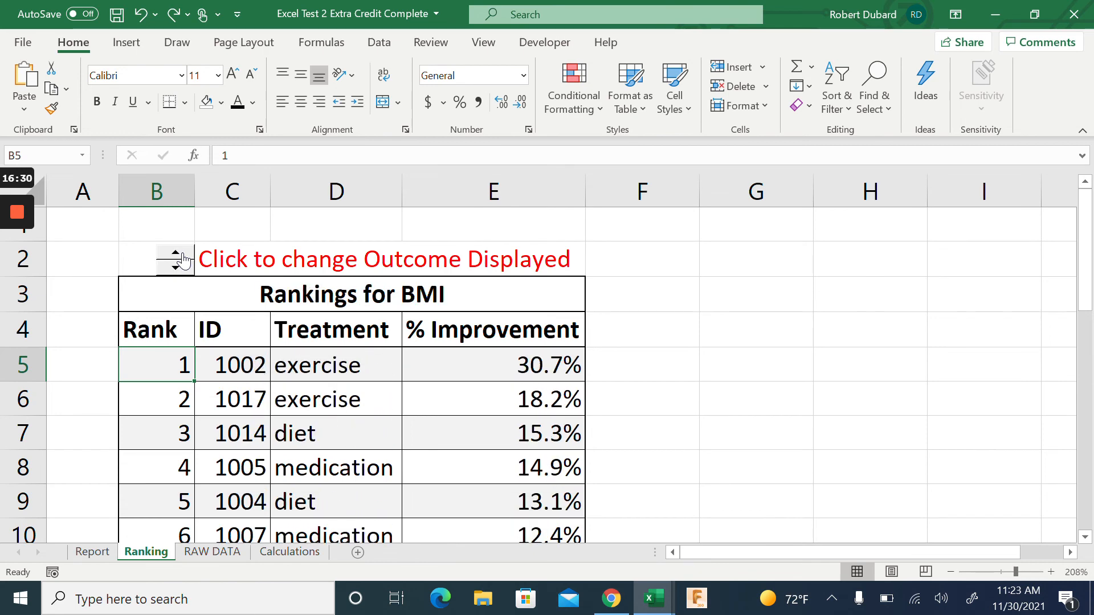
Confirm the Calculations lookup index reads 1 for BMI, selecting column B, then return to Ranking
click(290, 552)
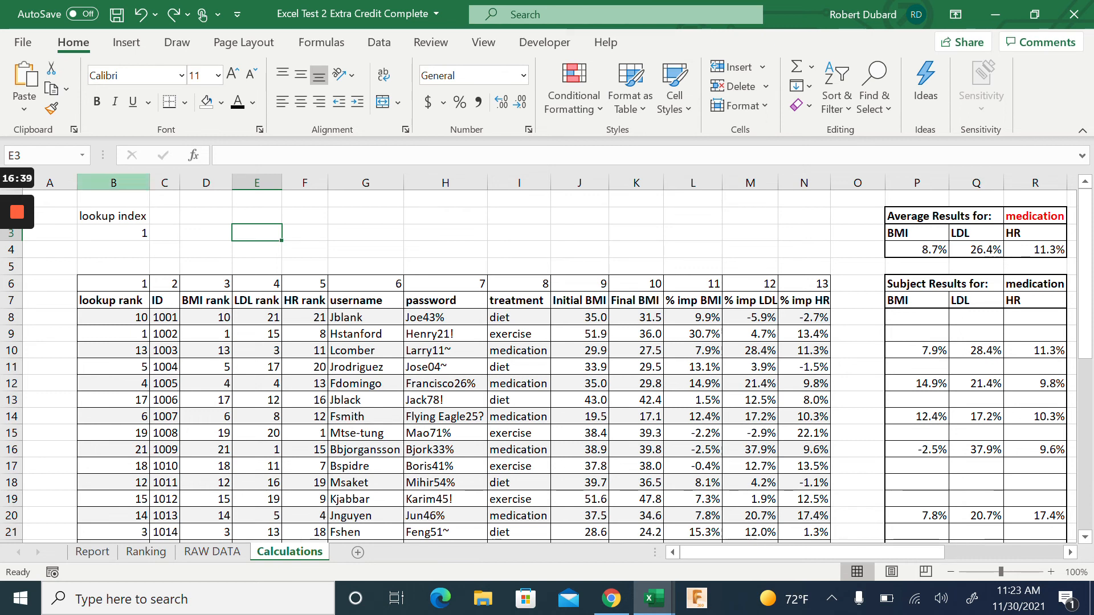
click(113, 183)
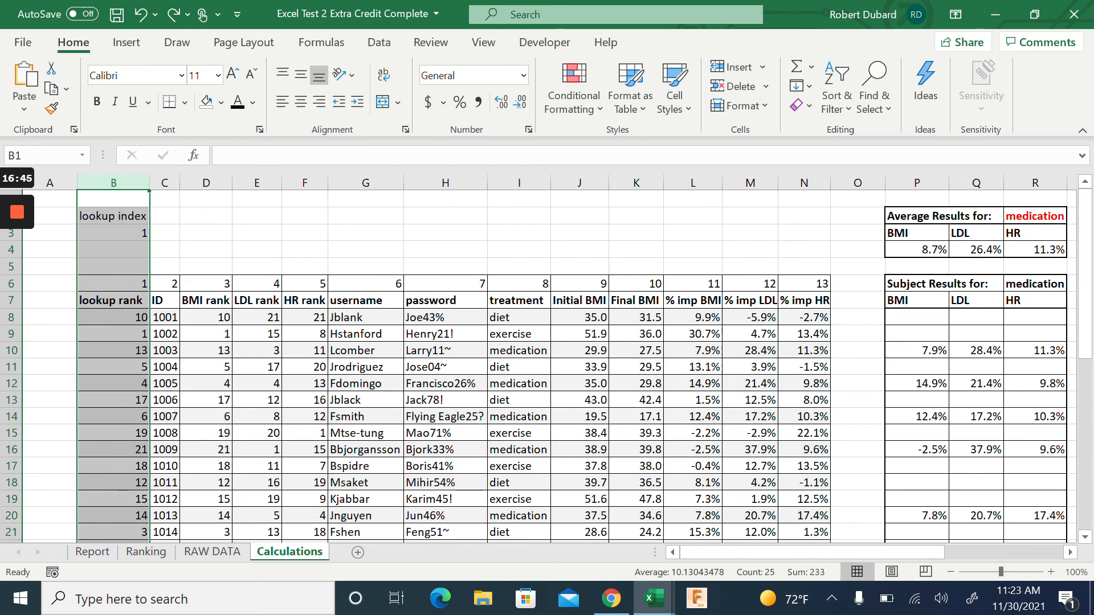
click(143, 552)
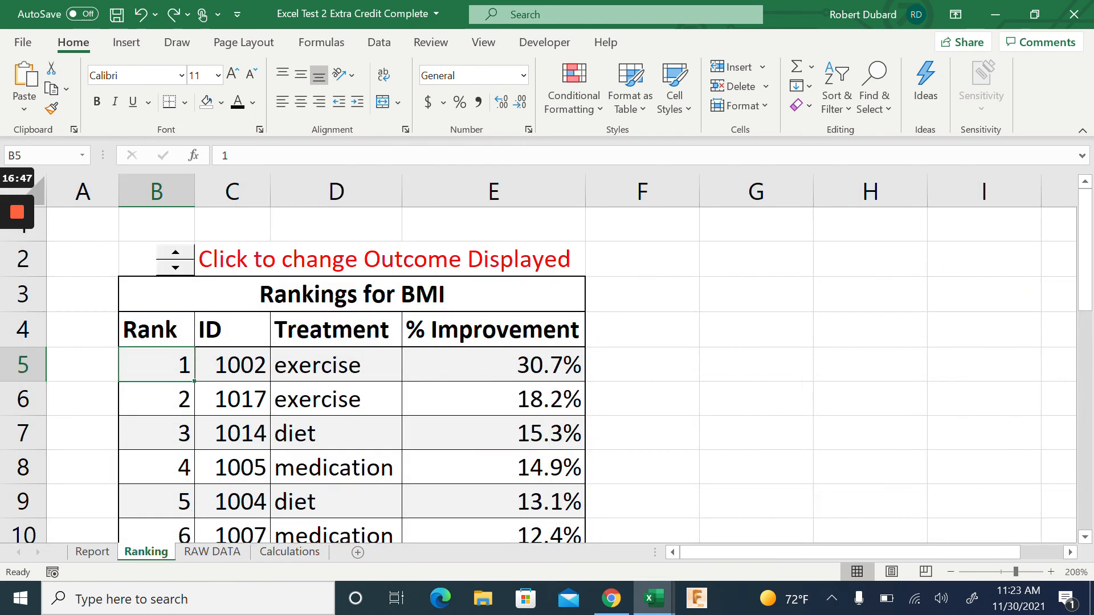
Inspect the index formula in Ranking A2 and the lookup index in Calculations B3, landing on BMI
click(175, 257)
click(175, 258)
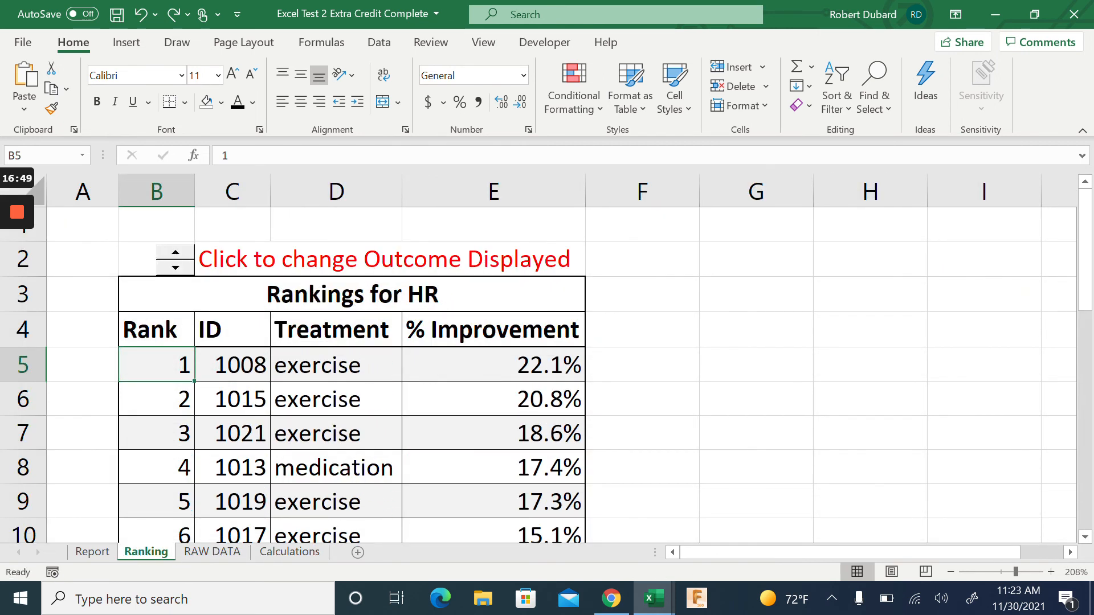
click(83, 260)
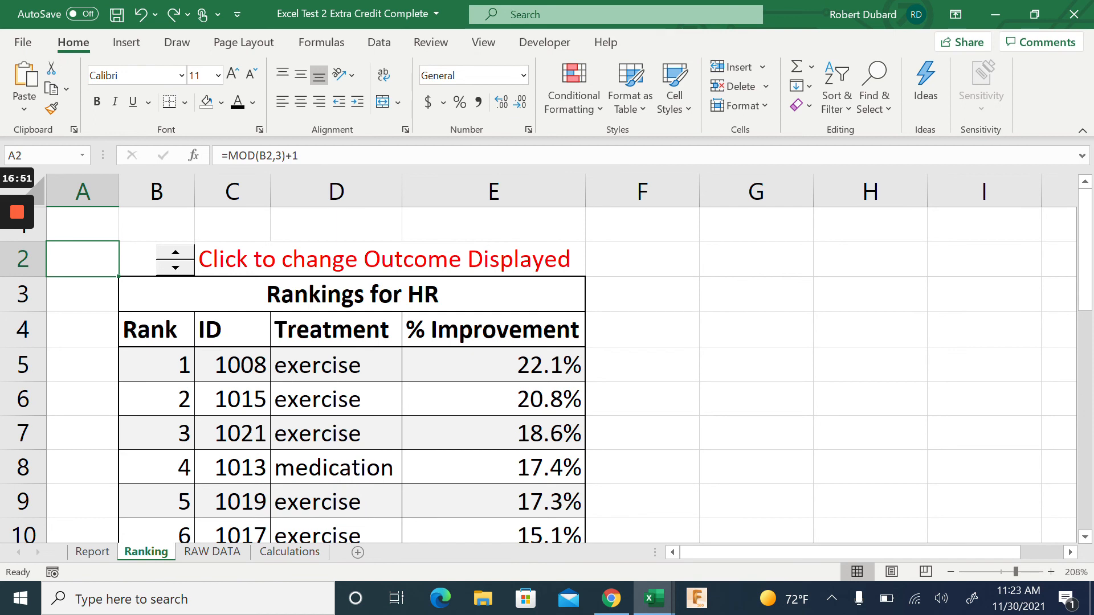
click(297, 555)
click(113, 233)
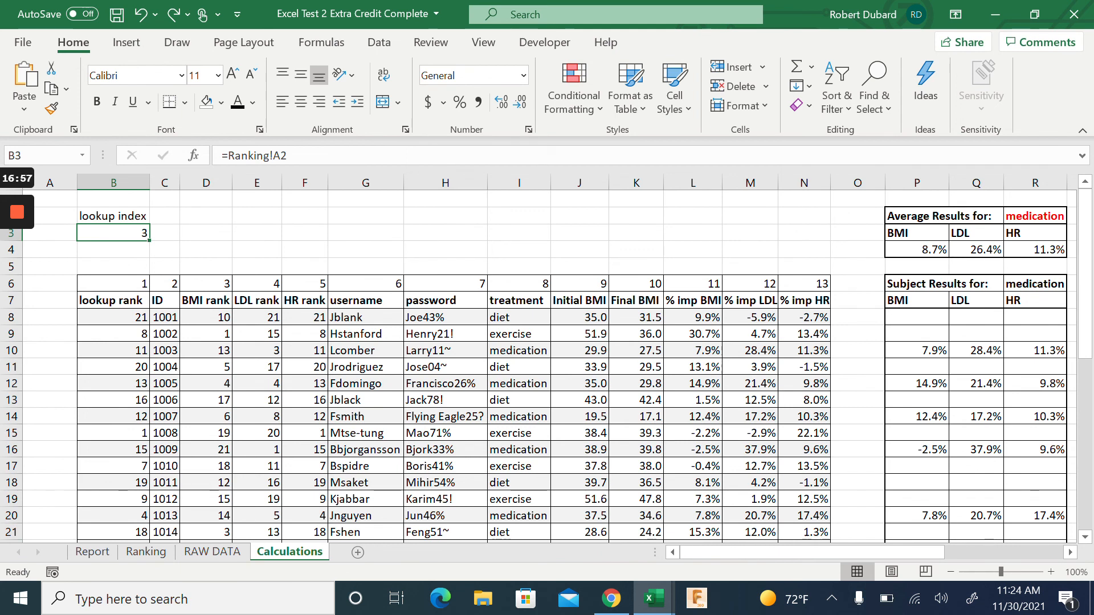
click(162, 553)
click(174, 265)
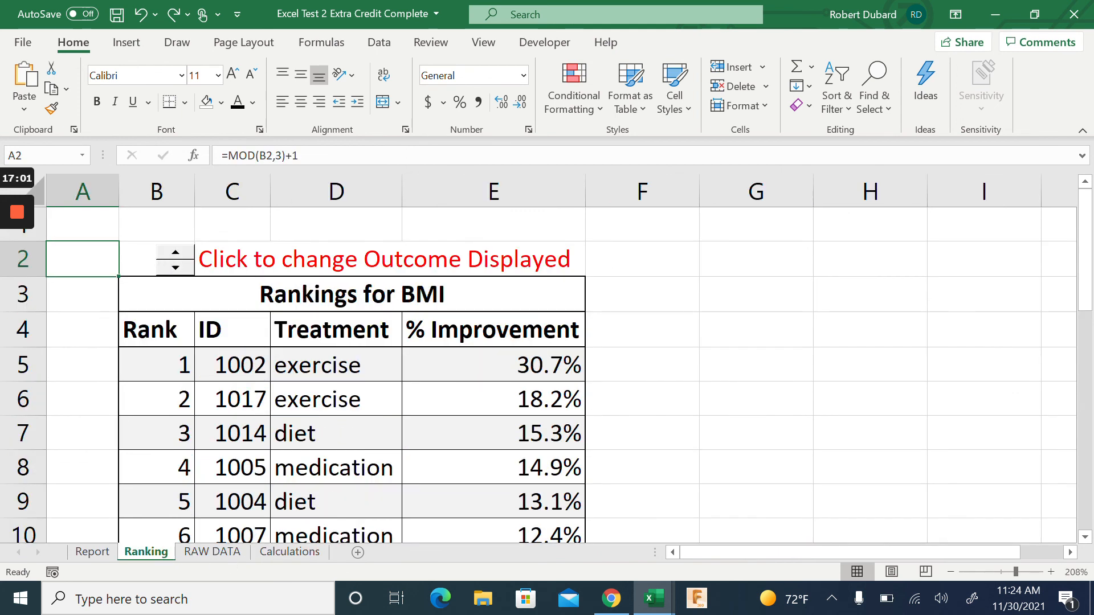
Fill cell A2 black, then step the spinner up through LDL to HR
click(208, 108)
click(222, 103)
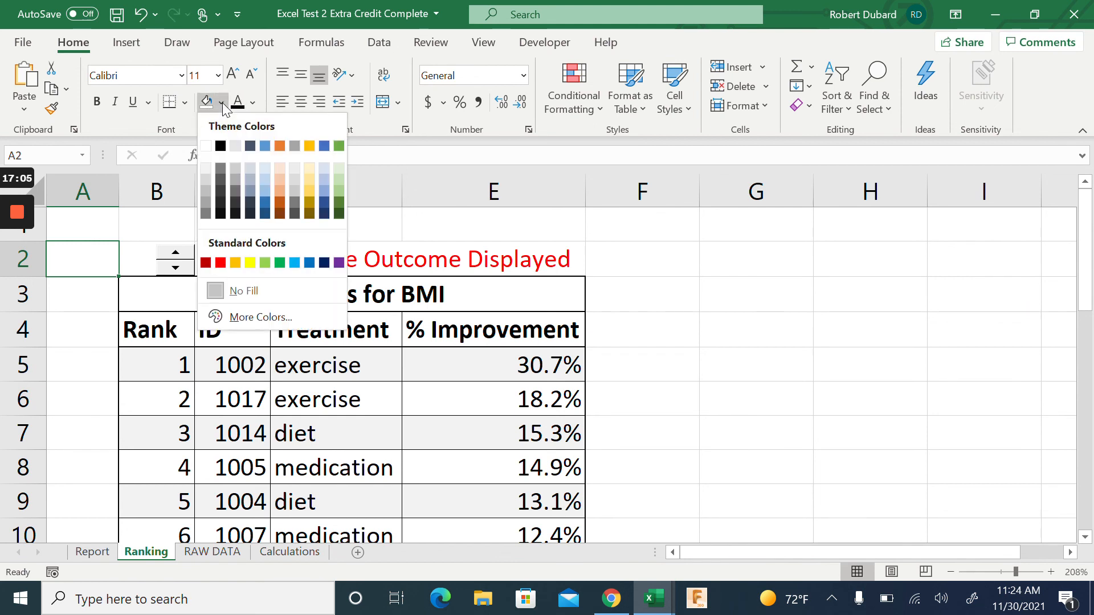
click(221, 146)
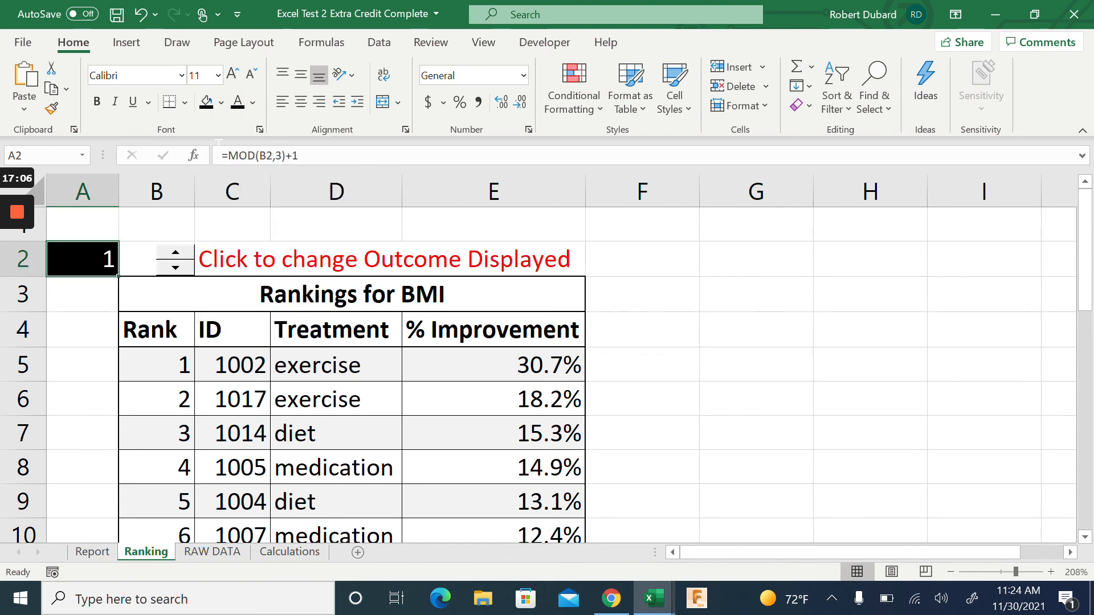
click(176, 258)
click(176, 257)
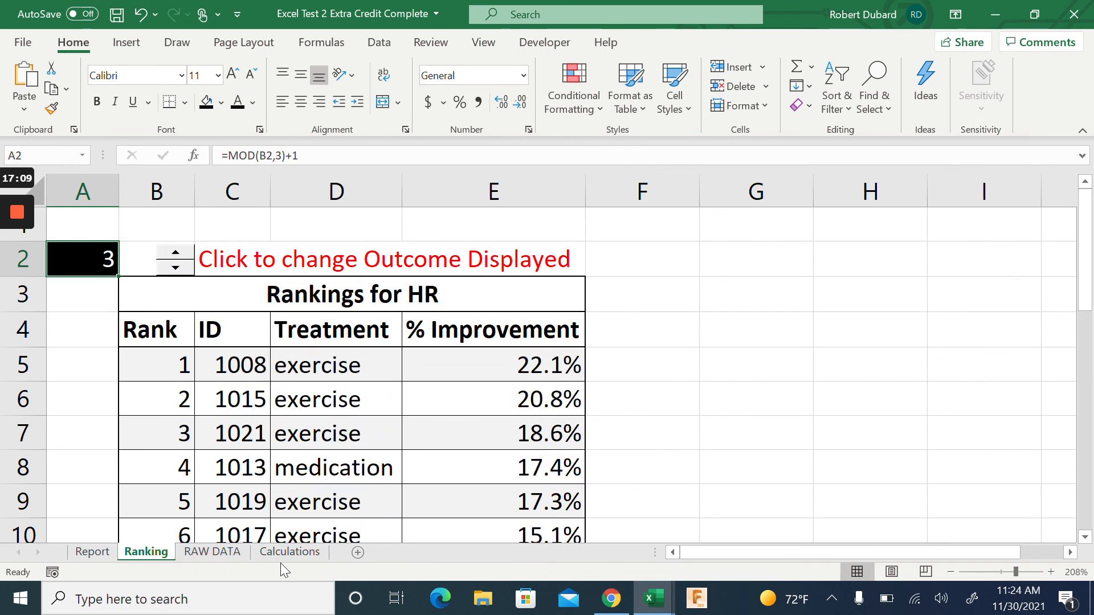
Step the Ranking spinner from HR back to BMI and confirm the Calculations lookup index is 1
click(293, 553)
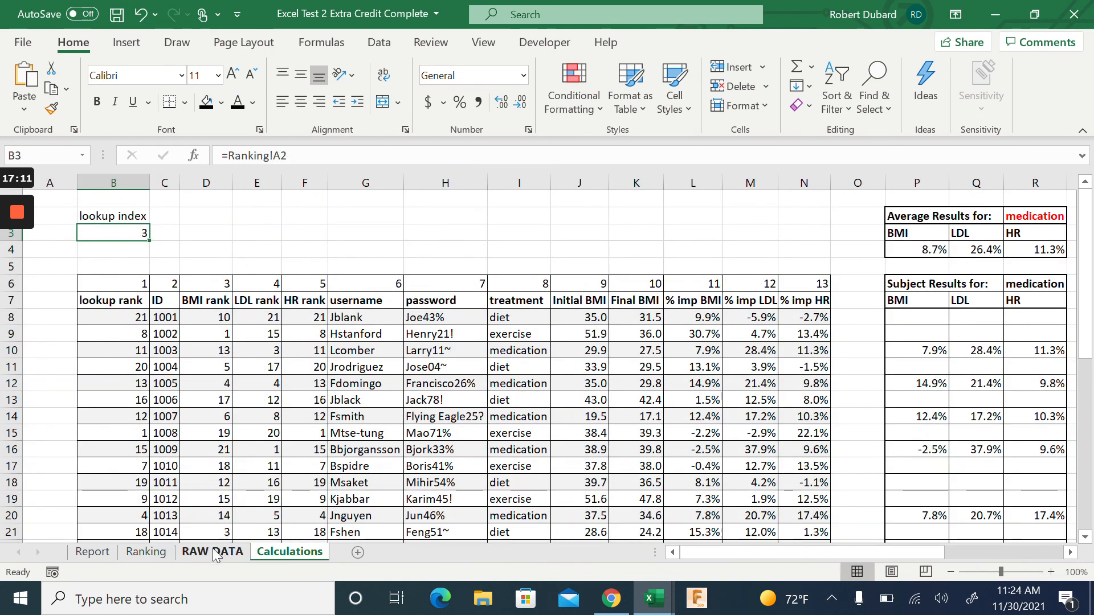
click(146, 552)
click(176, 253)
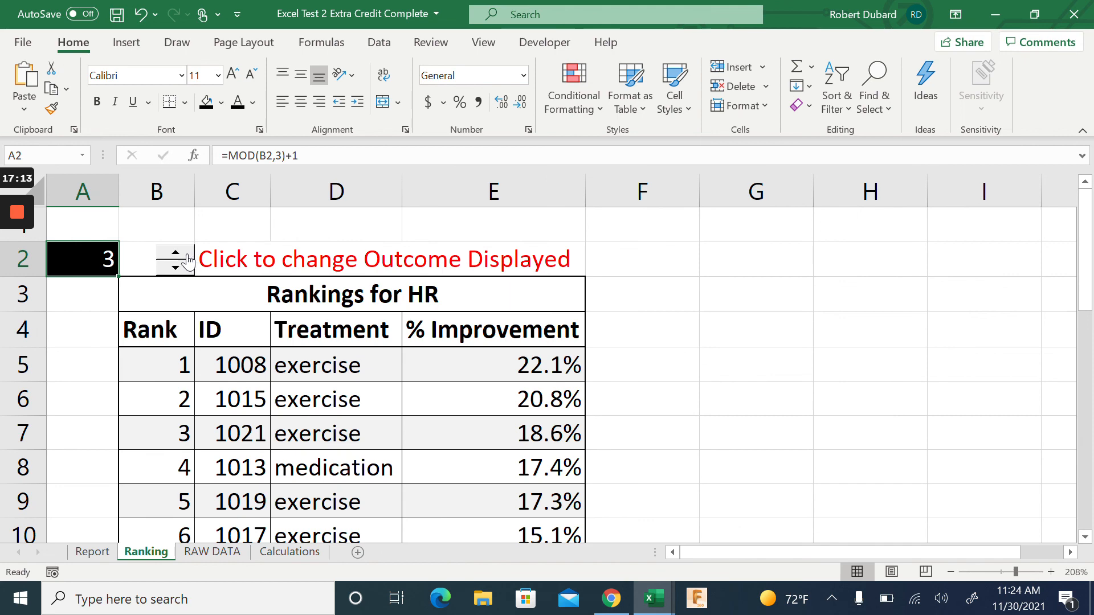
click(288, 553)
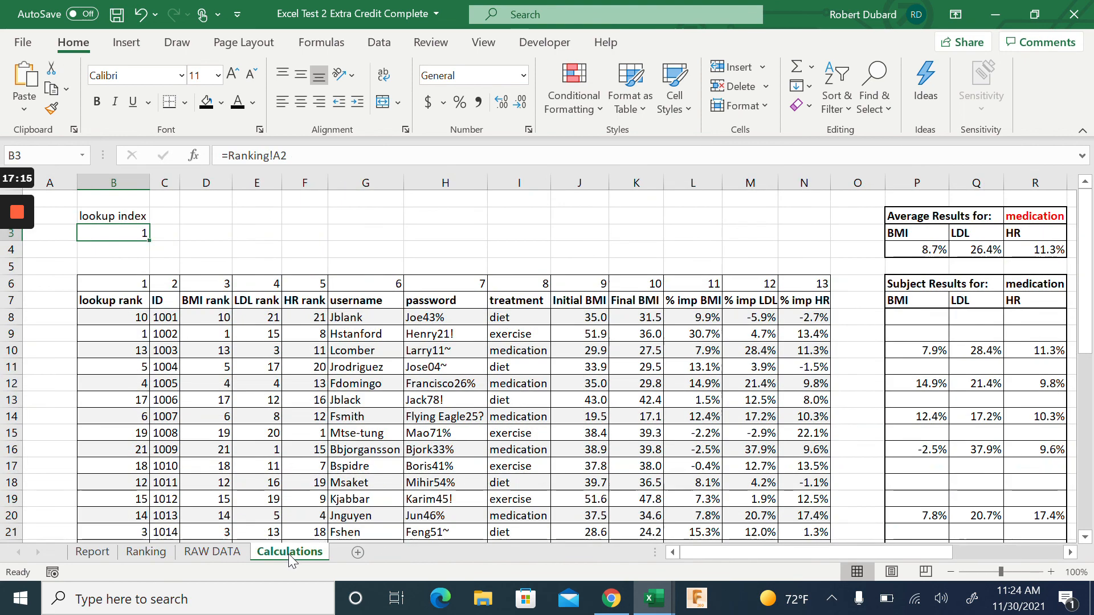